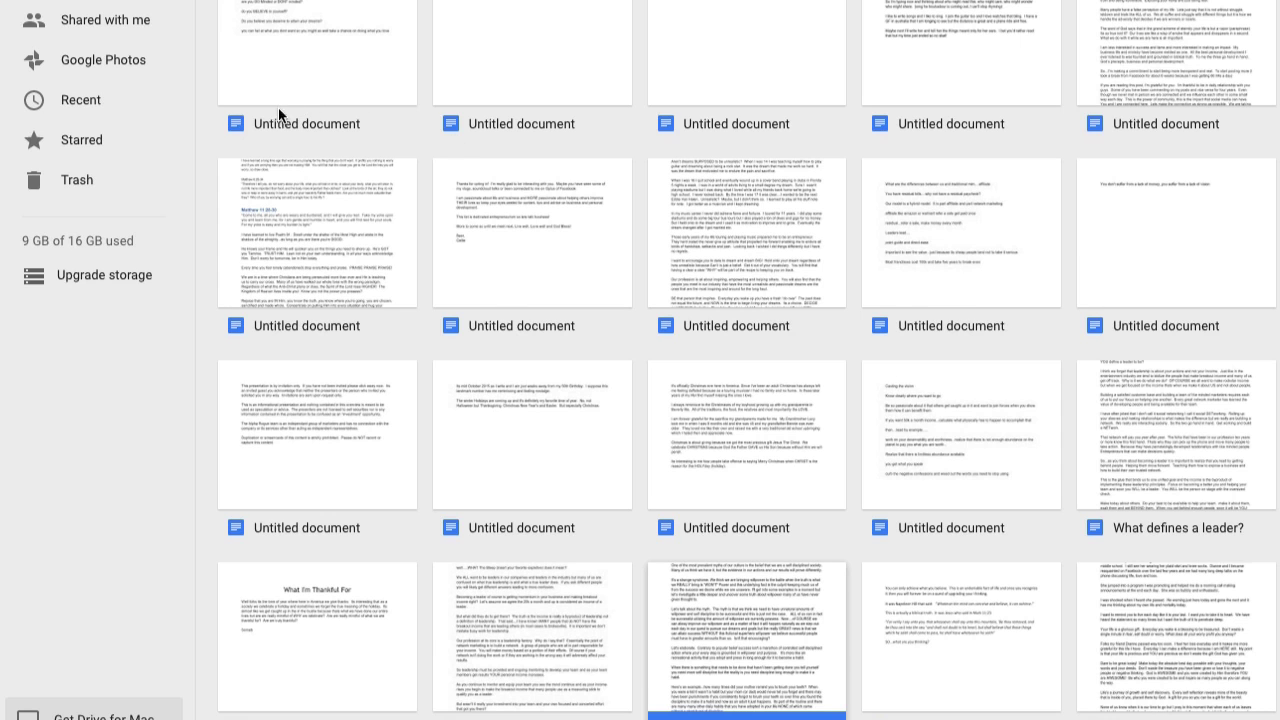
# Look through the folders, images and documents stored in My Drive.
pyautogui.click(90, 6)
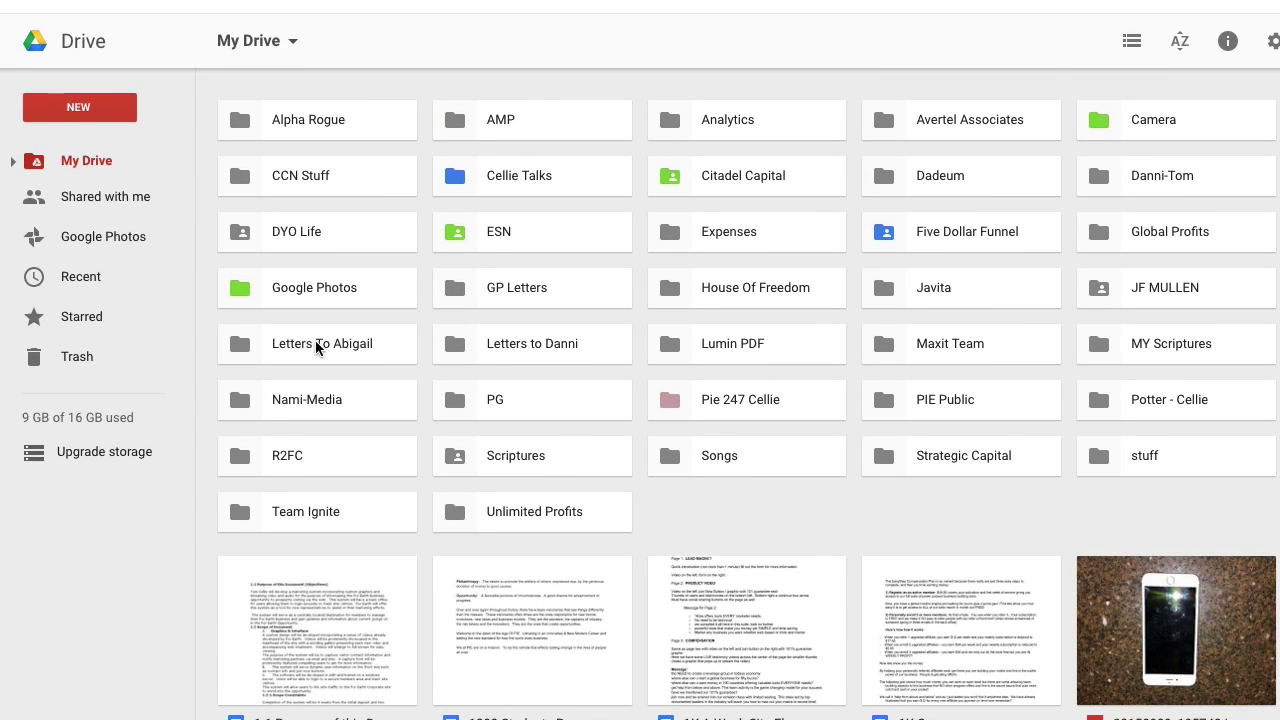
pyautogui.scroll(-2, 315, 244)
pyautogui.scroll(-6, 315, 340)
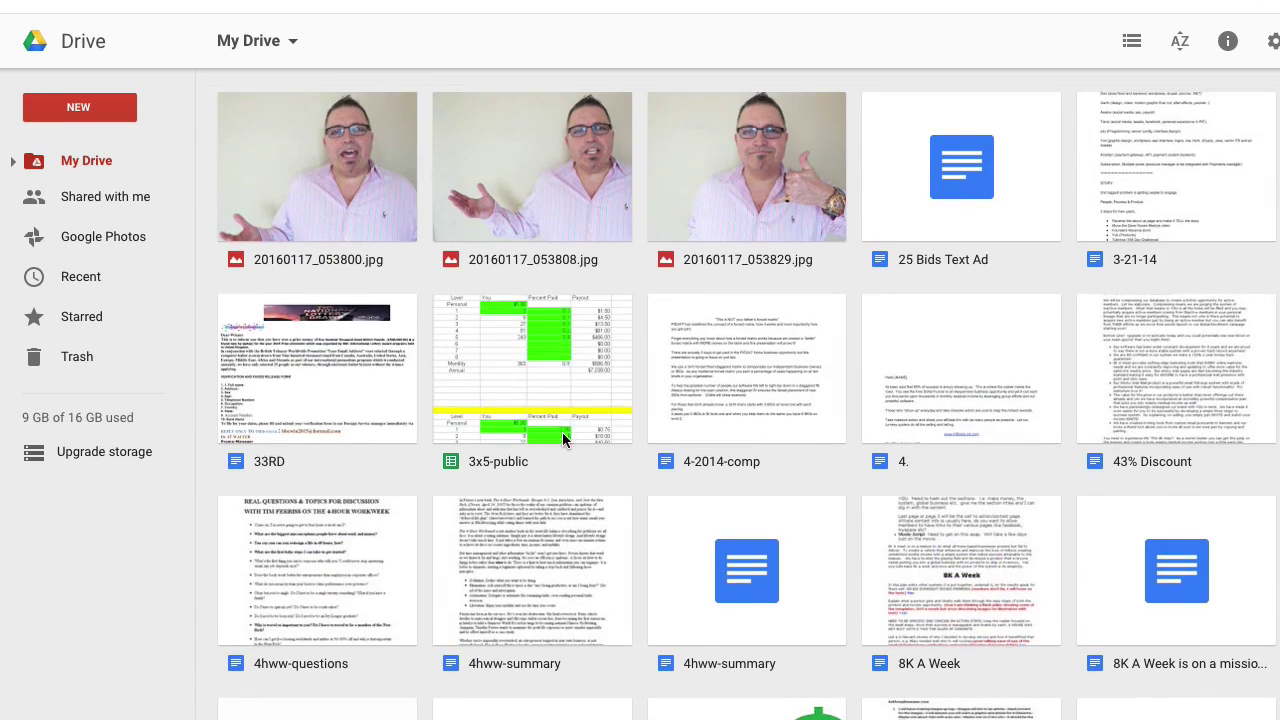
pyautogui.scroll(6, 563, 437)
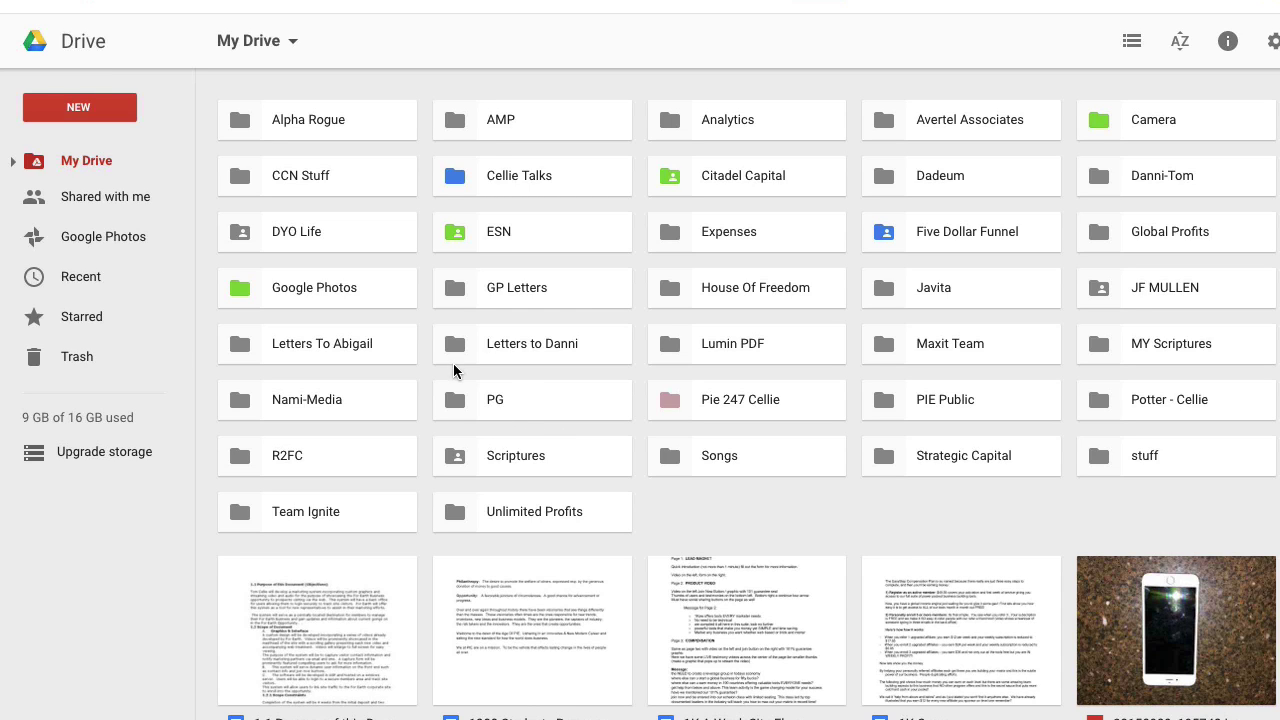
# Open the blue talks folder in My Drive, go back to My Drive once, and reopen the folder.
pyautogui.click(499, 177)
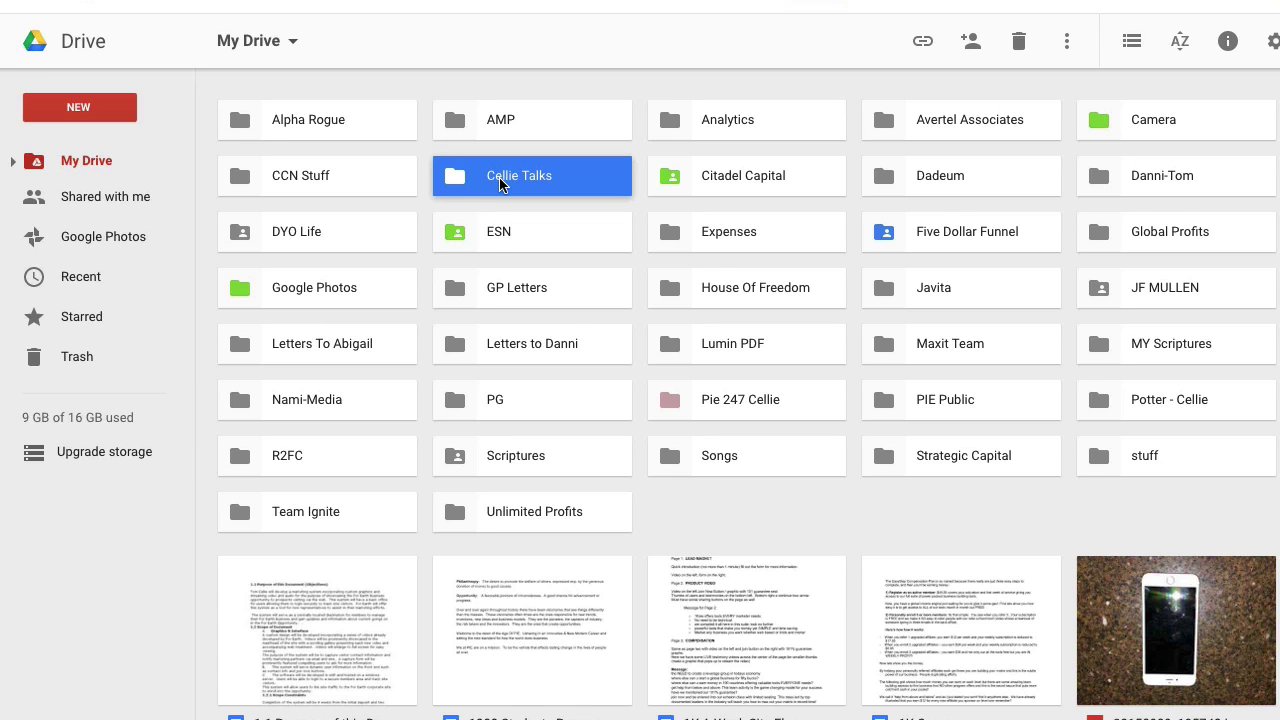
pyautogui.doubleClick(500, 180)
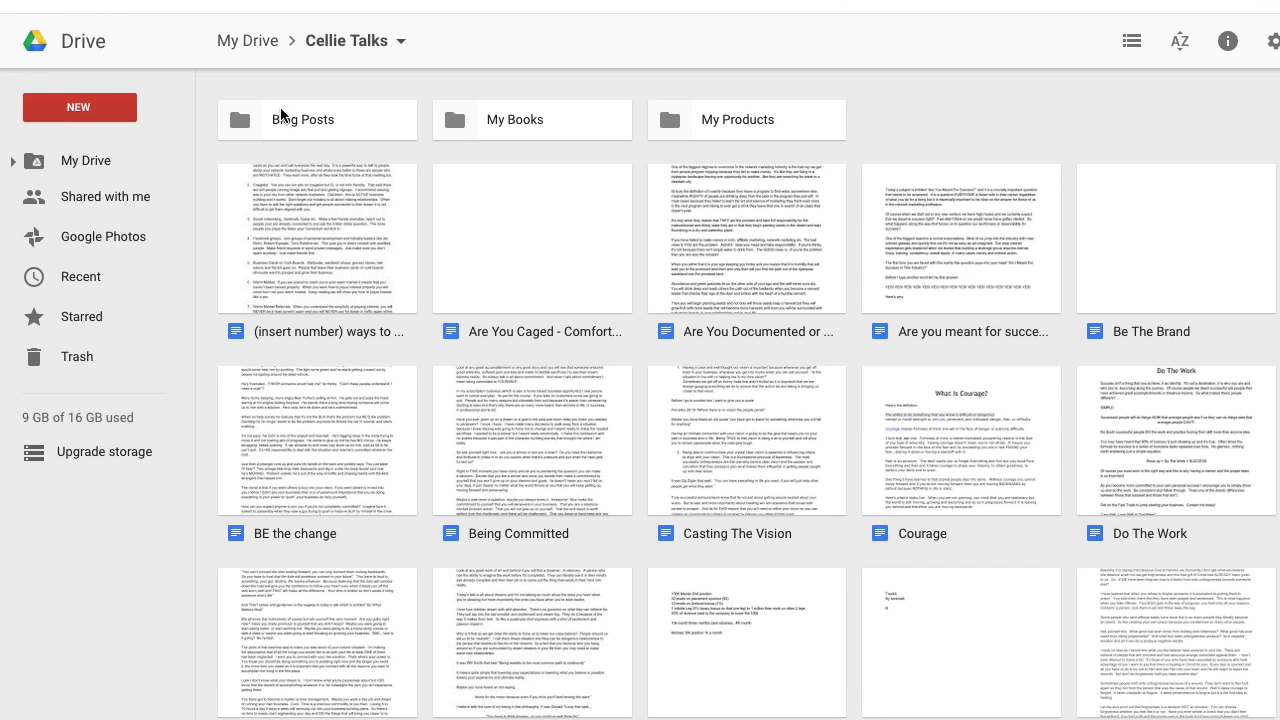
pyautogui.click(247, 40)
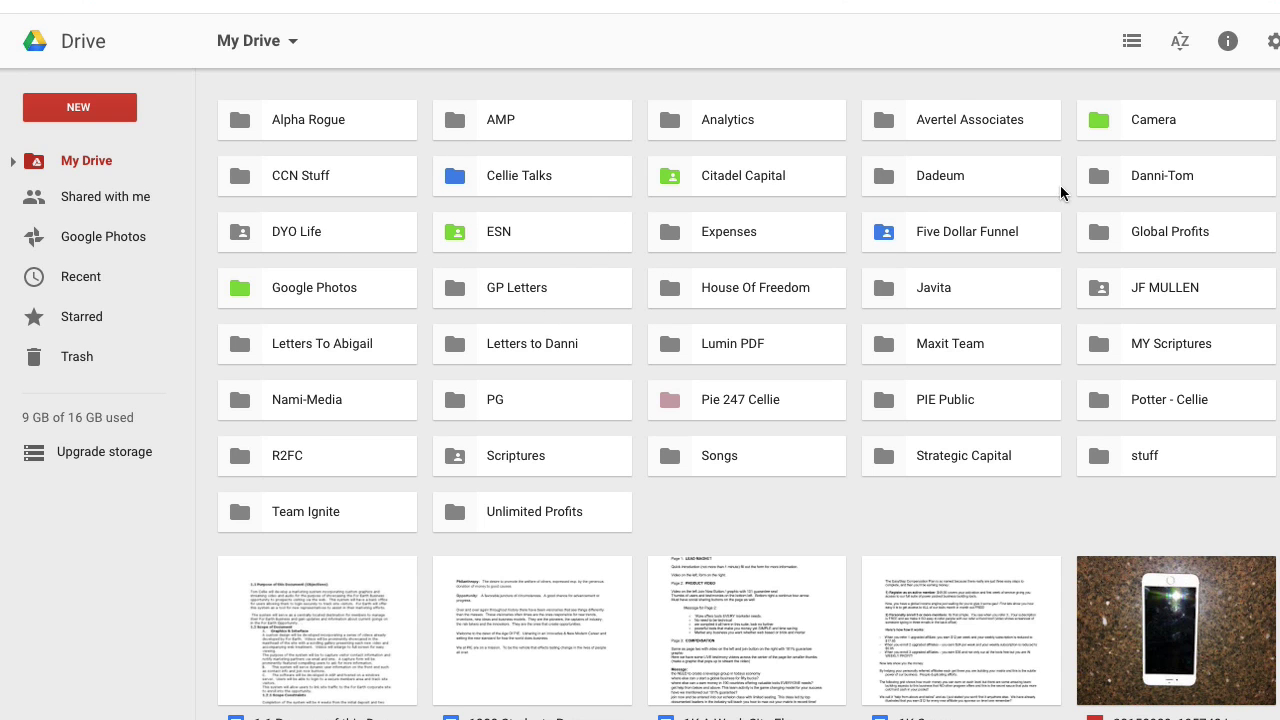
pyautogui.doubleClick(470, 169)
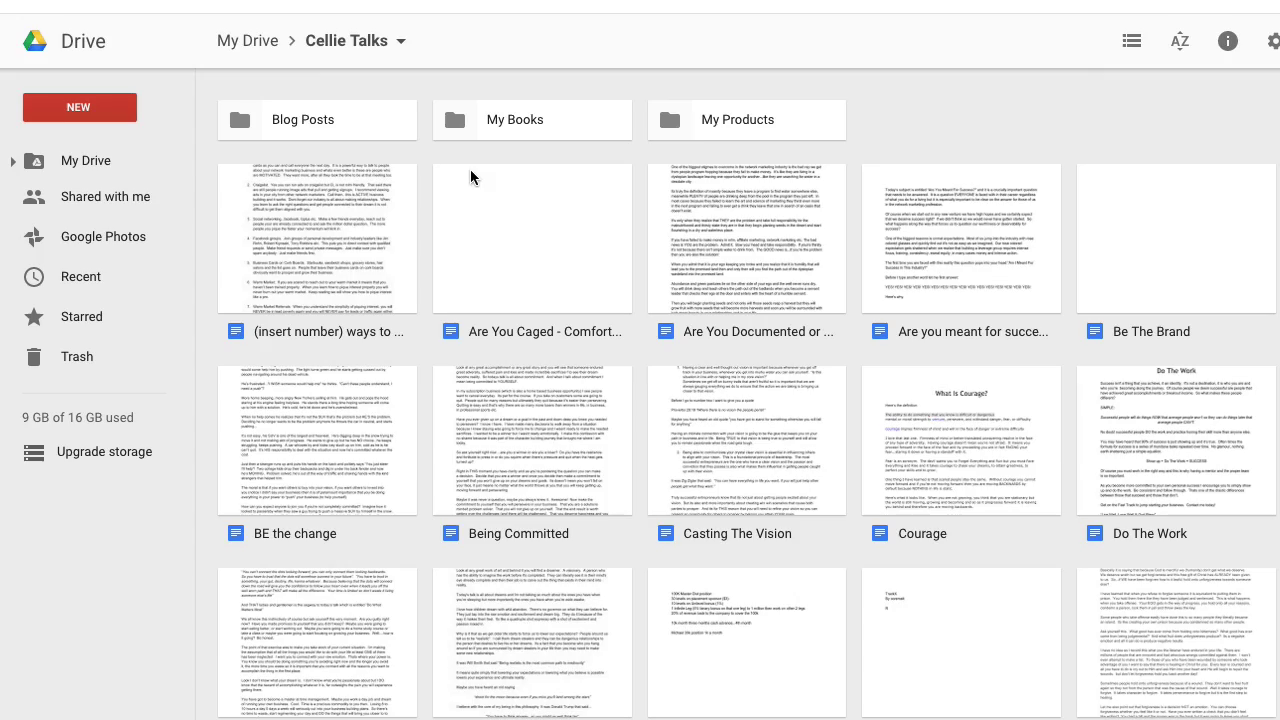
# Look over the documents in the talks folder and view the options for creating a new item.
pyautogui.scroll(-10, 363, 481)
pyautogui.scroll(2, 363, 481)
pyautogui.scroll(10, 363, 481)
pyautogui.click(63, 115)
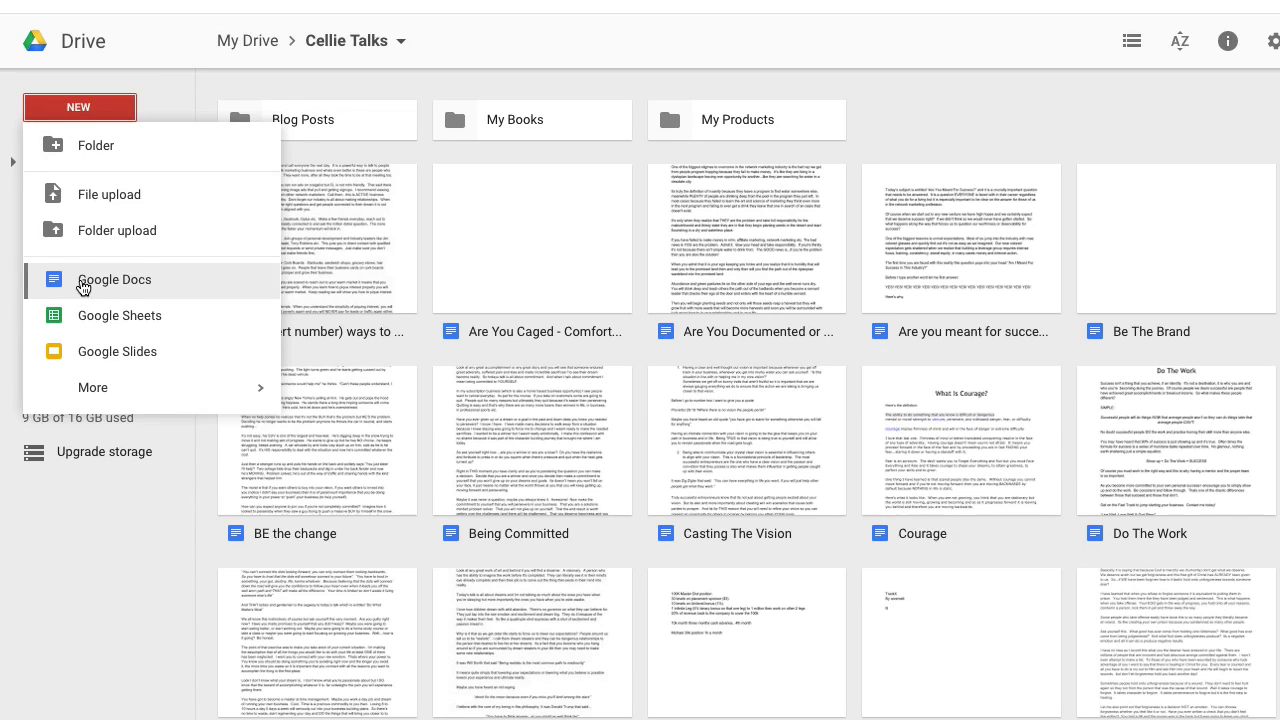
pyautogui.press('Escape')
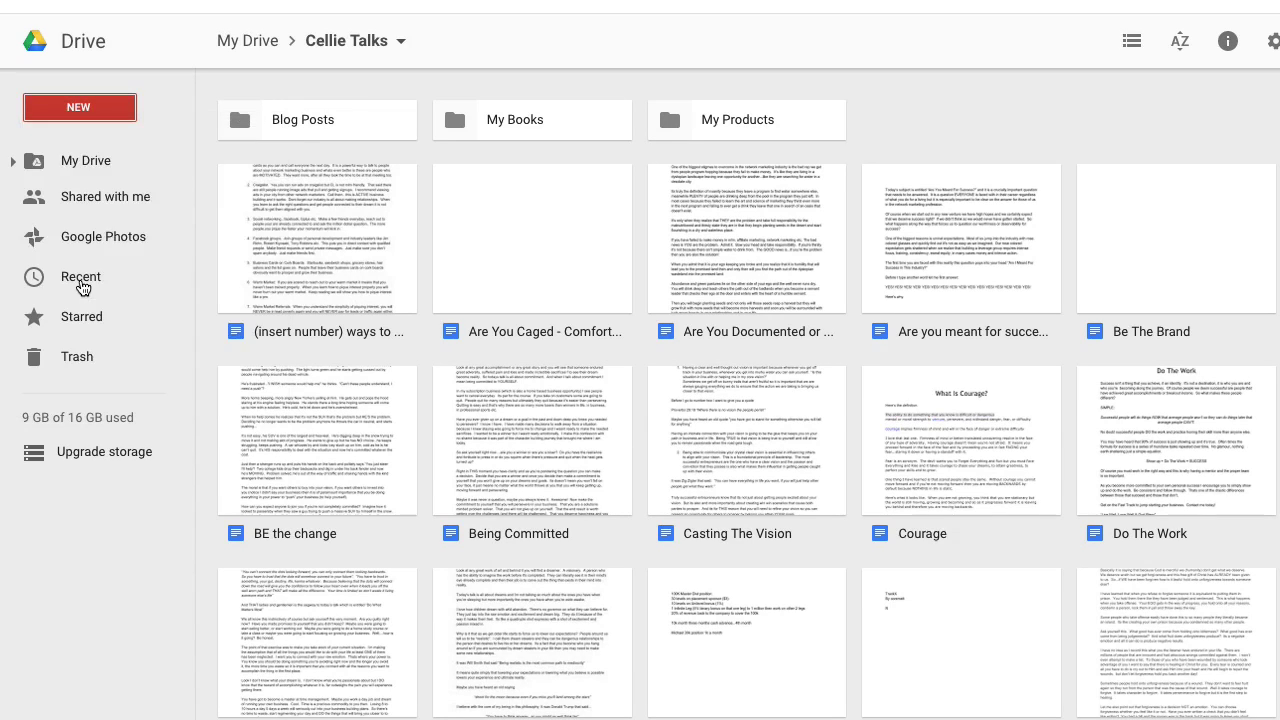
pyautogui.doubleClick(398, 231)
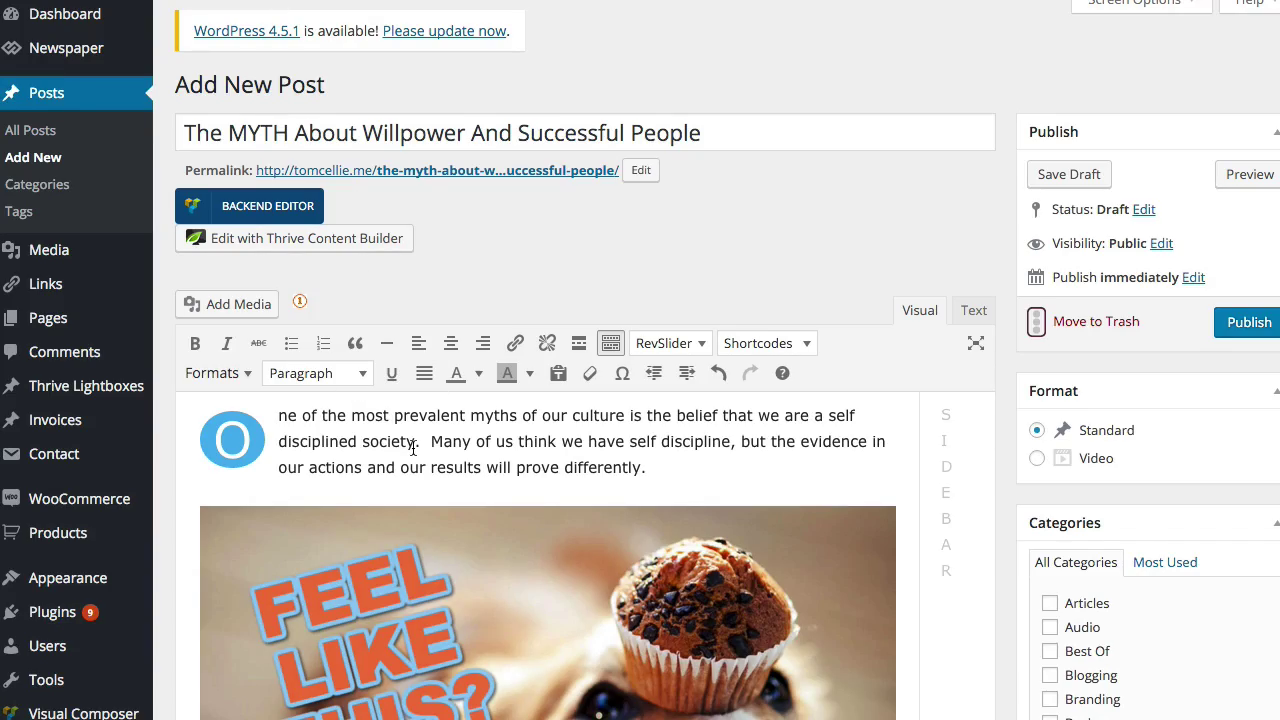
# Switch to the WordPress draft "The MYTH About Willpower And Successful People" and review its text and dog-and-muffin picture.
pyautogui.scroll(-15, 454, 501)
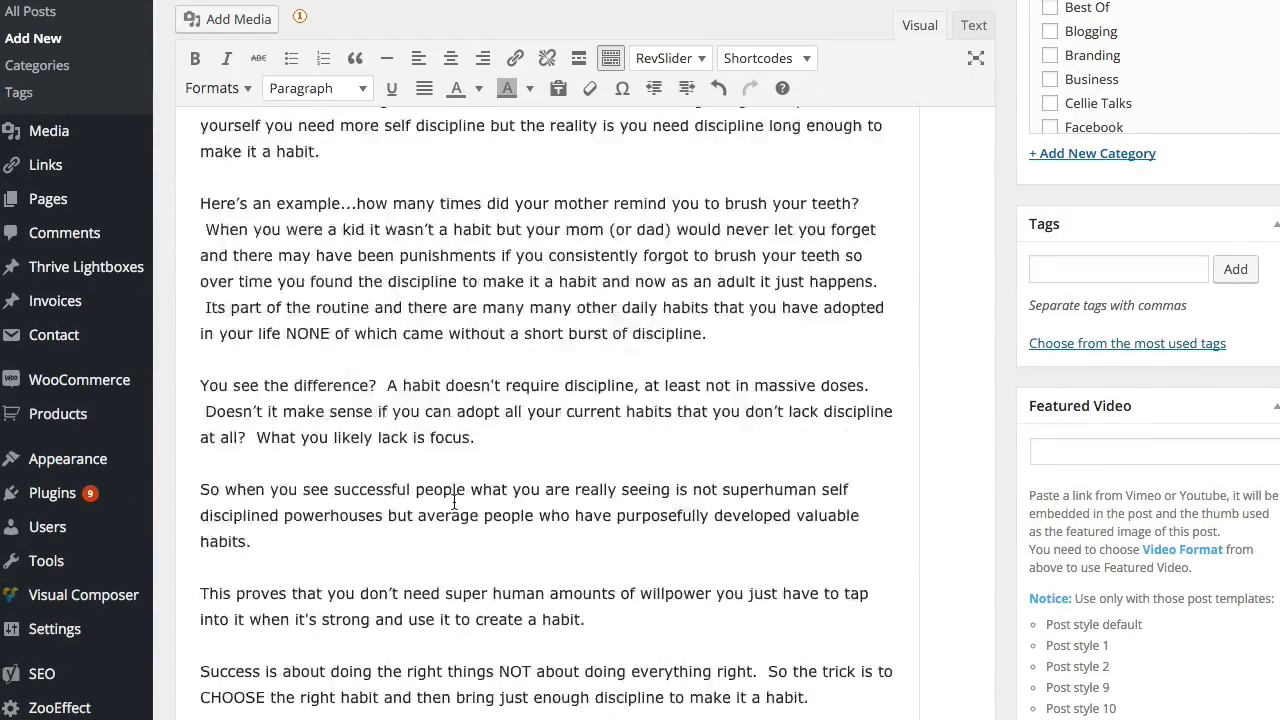
pyautogui.scroll(-5, 454, 501)
pyautogui.scroll(20, 452, 512)
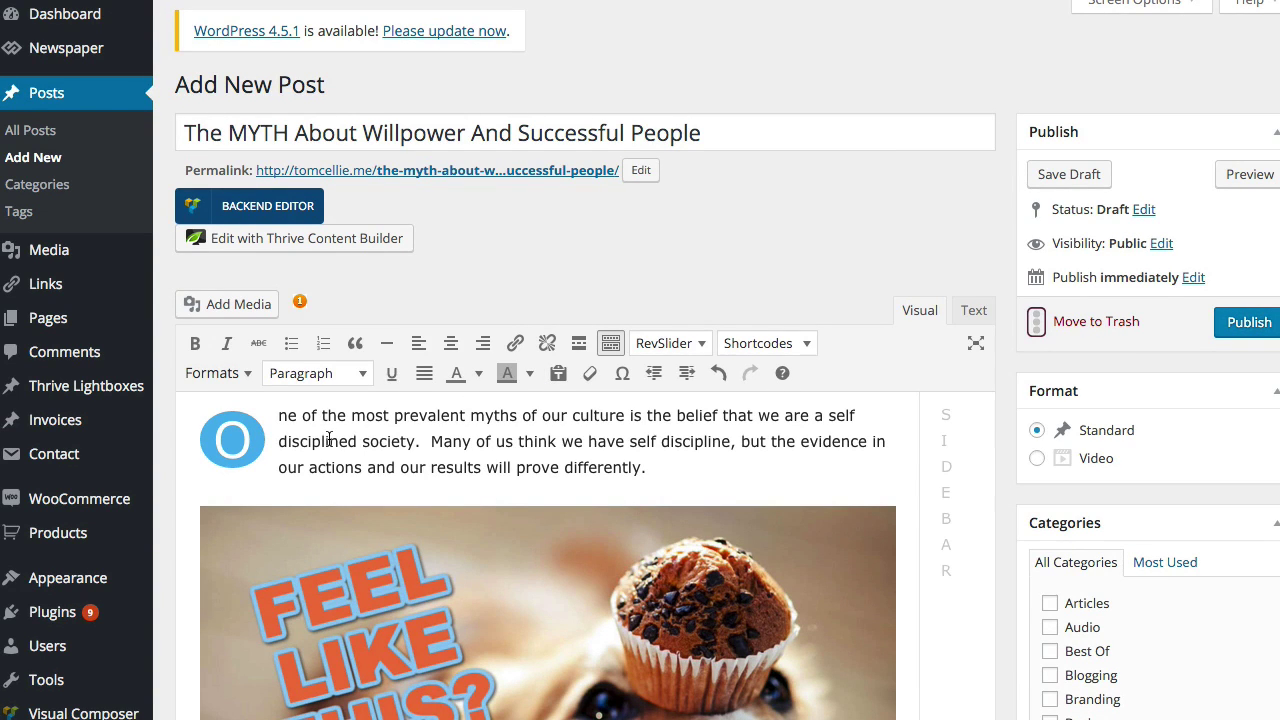
pyautogui.scroll(-2, 329, 439)
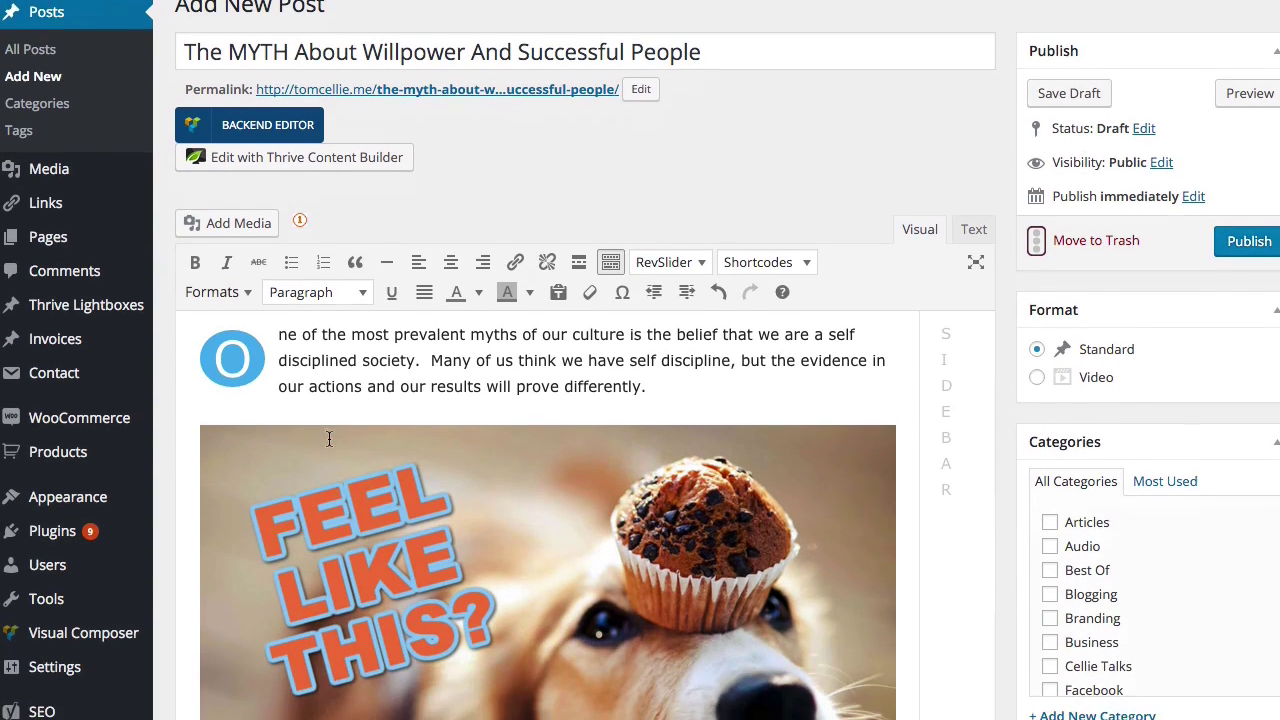
pyautogui.scroll(-1, 329, 439)
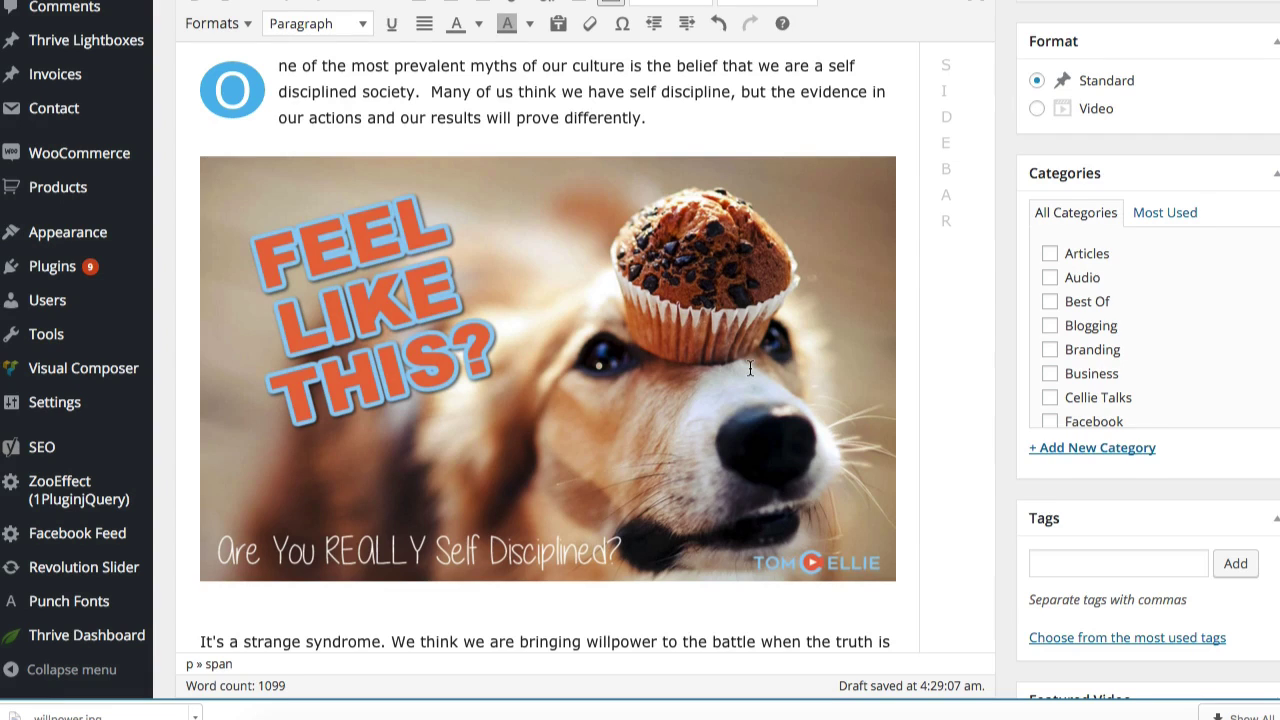
pyautogui.scroll(-1, 750, 368)
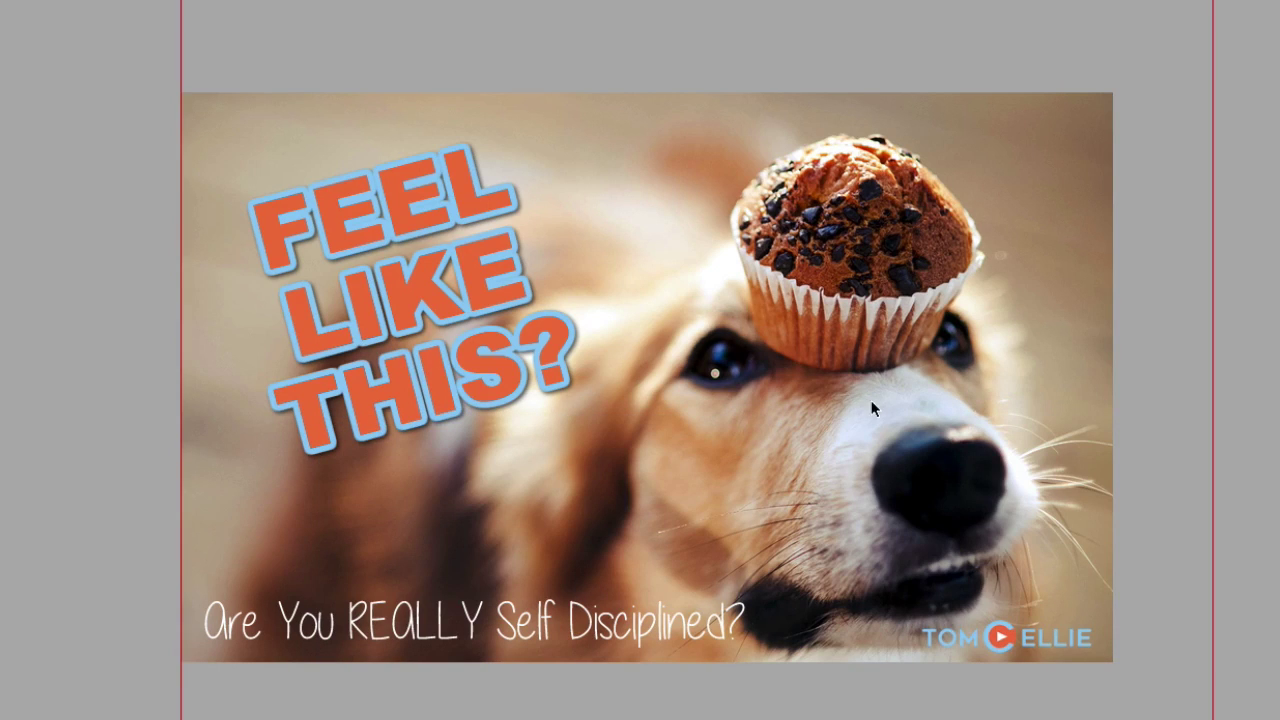
# Switch to the image editor and inspect the "FEEL LIKE THIS?" text object on the dog-and-muffin graphic.
pyautogui.click(418, 300)
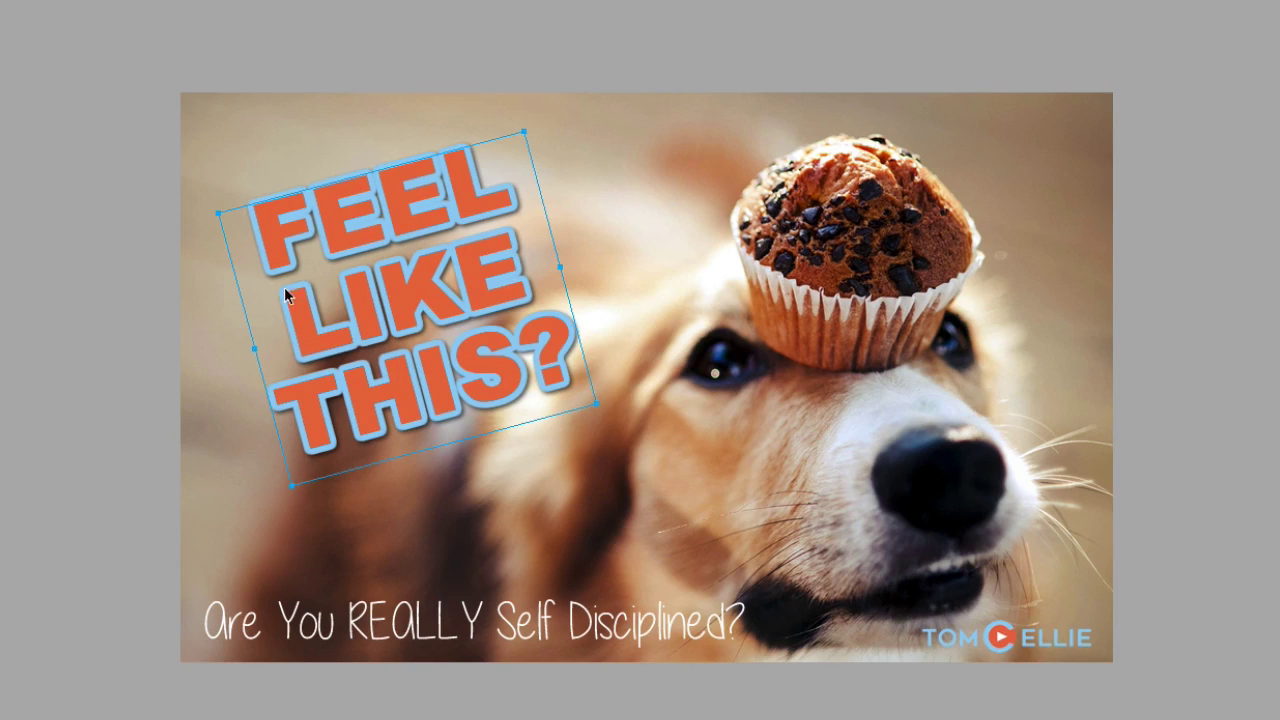
pyautogui.press('Escape')
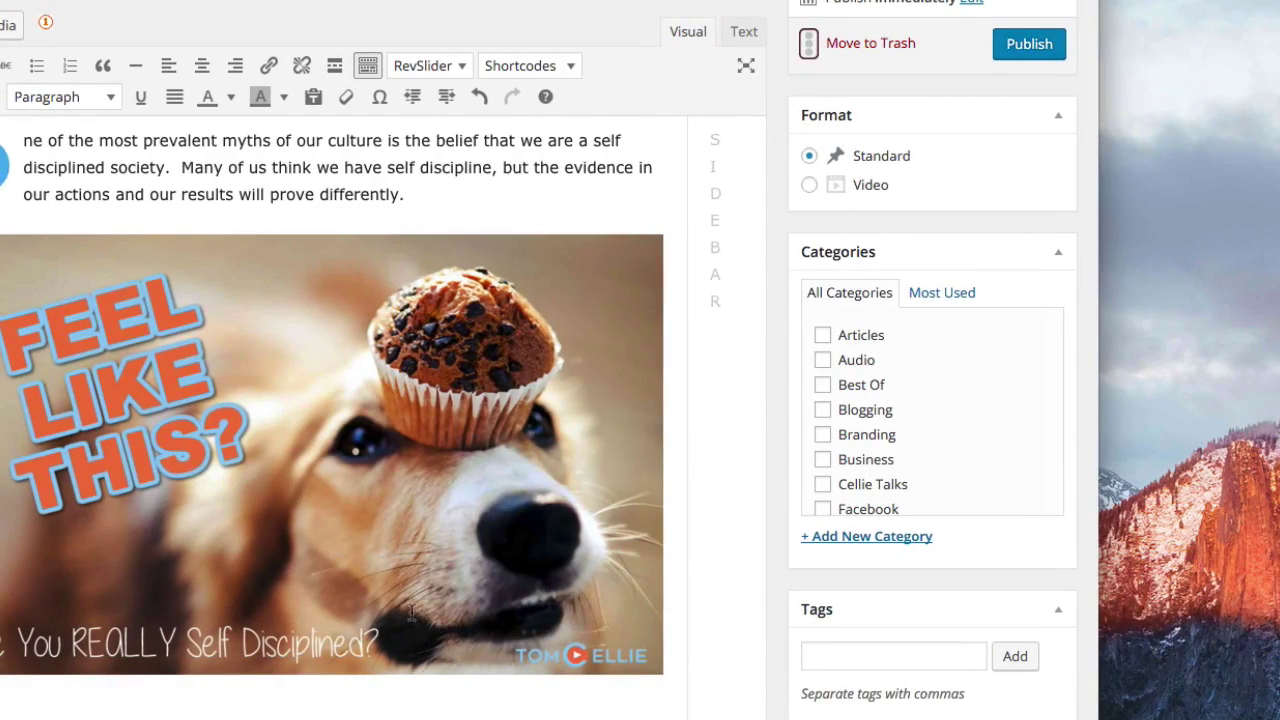
# Return to the WordPress draft and examine the paragraphs around the "The Willpower Myth" picture, down to the tooth-brushing example.
pyautogui.scroll(-5, 408, 497)
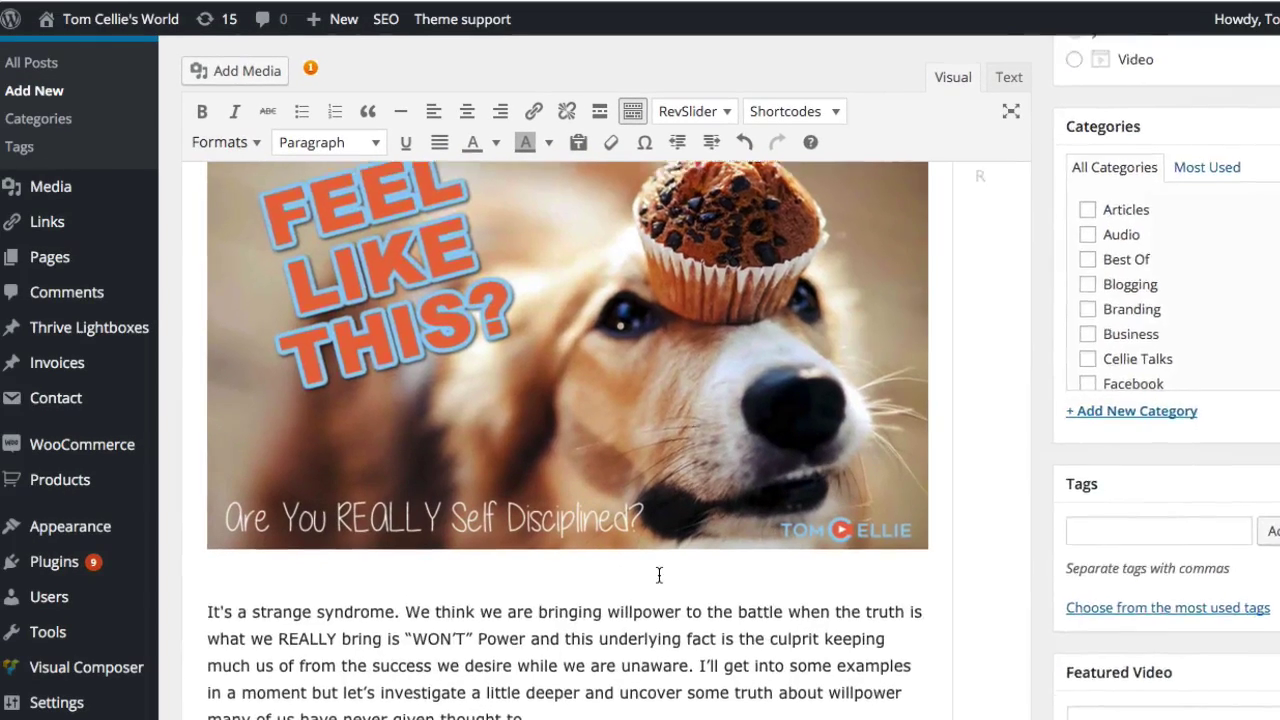
pyautogui.scroll(-3, 659, 575)
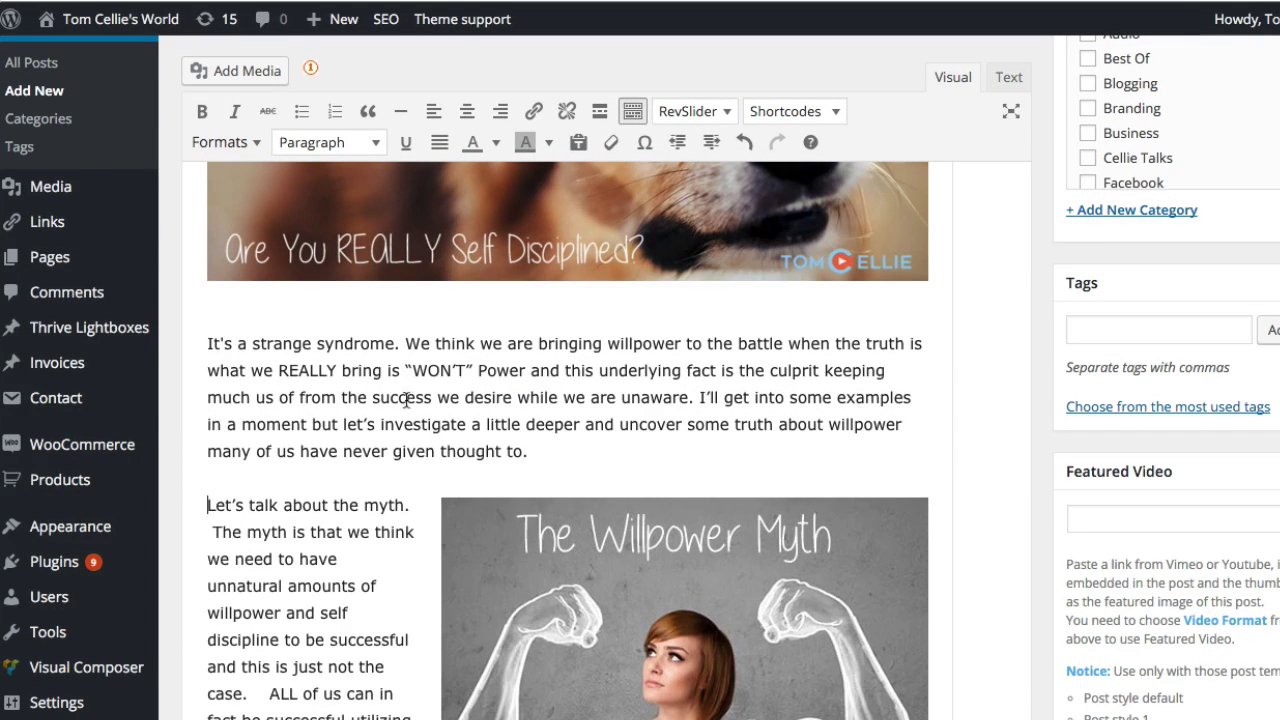
pyautogui.scroll(-3, 386, 481)
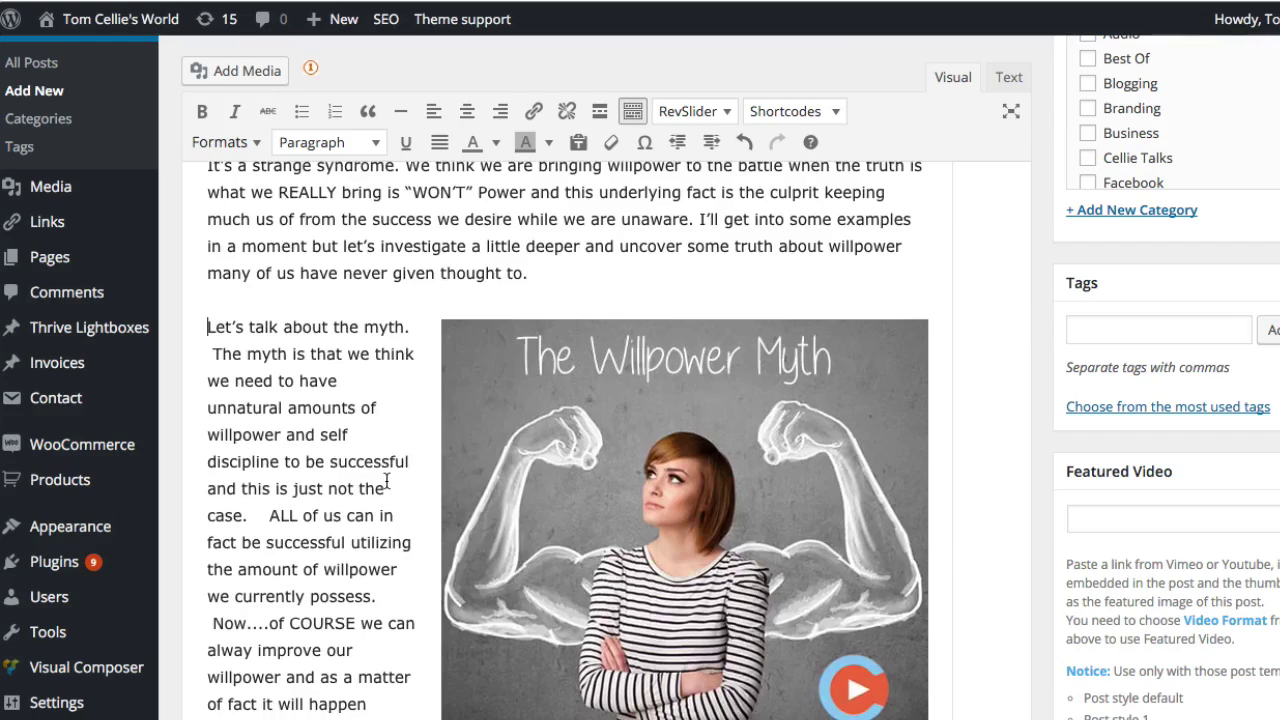
pyautogui.scroll(3, 386, 481)
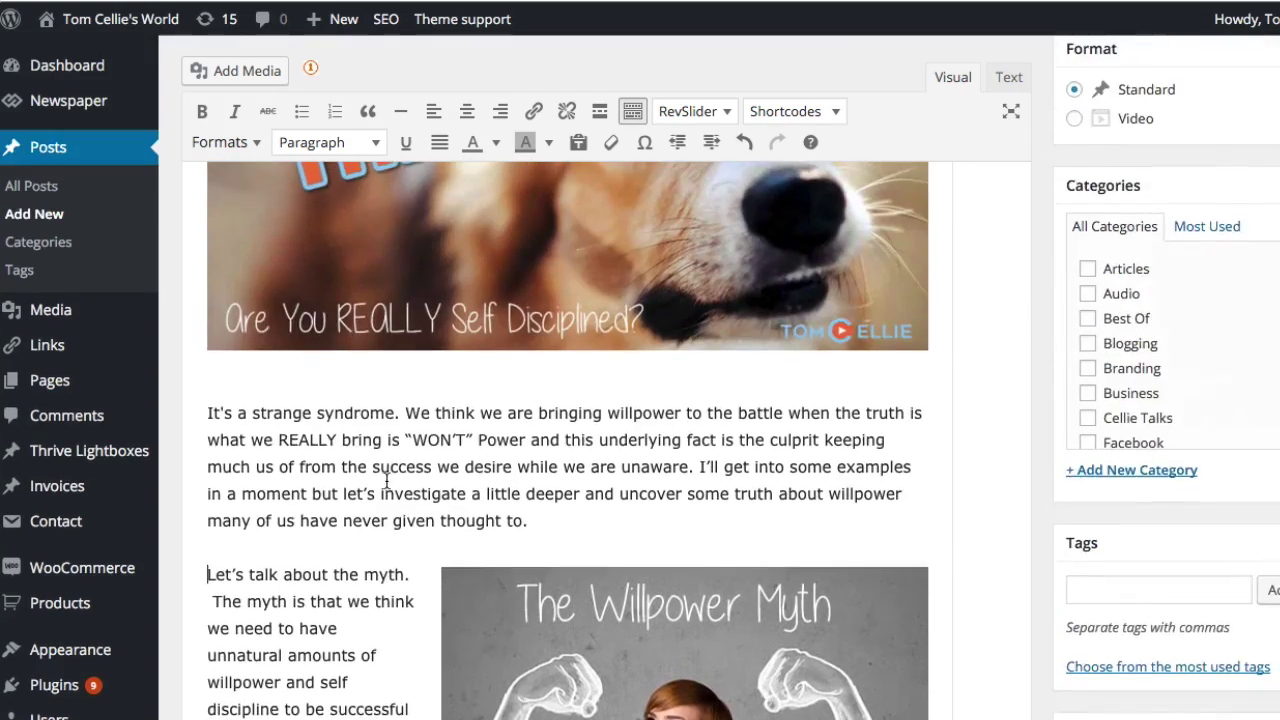
pyautogui.scroll(-3, 334, 708)
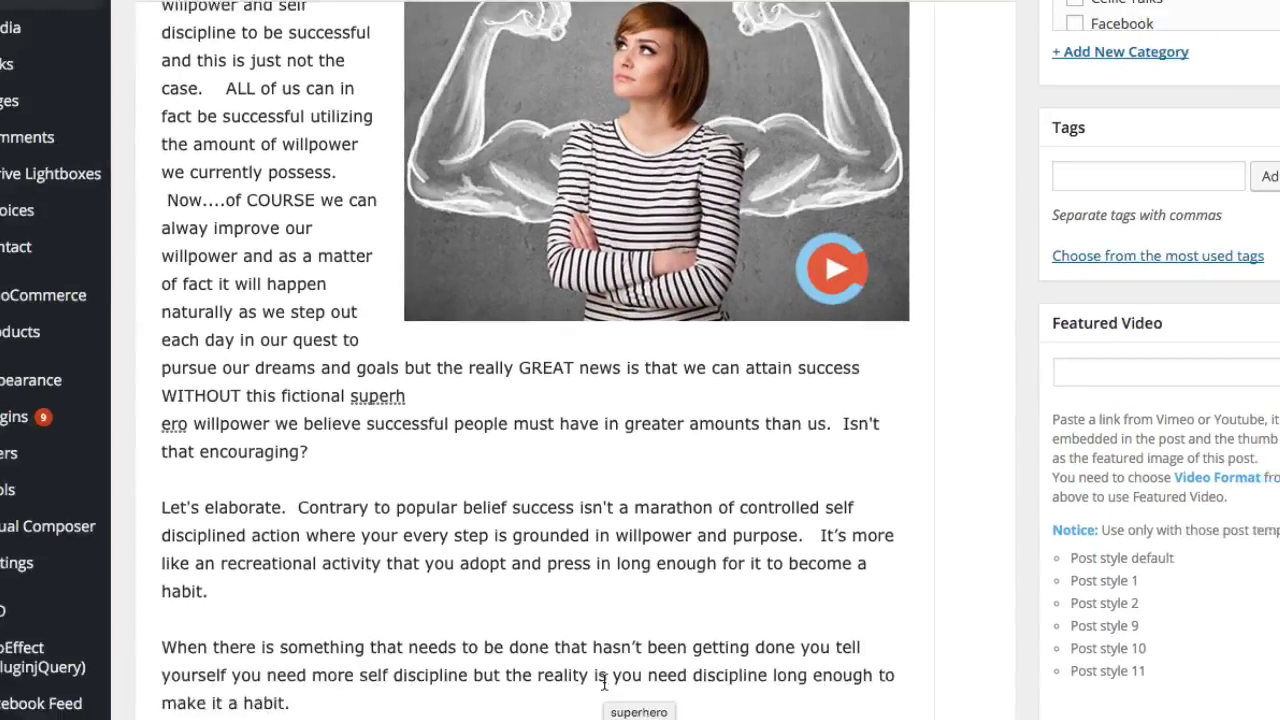
pyautogui.scroll(-3, 612, 665)
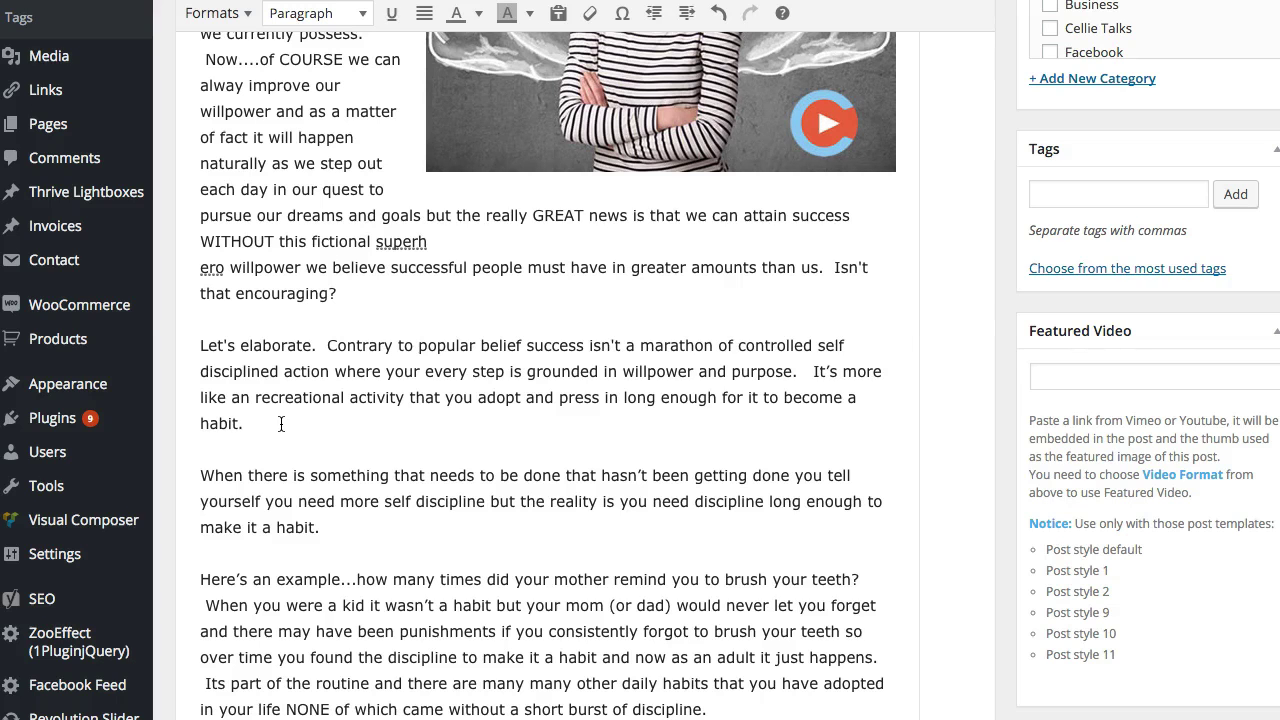
pyautogui.scroll(12, 300, 410)
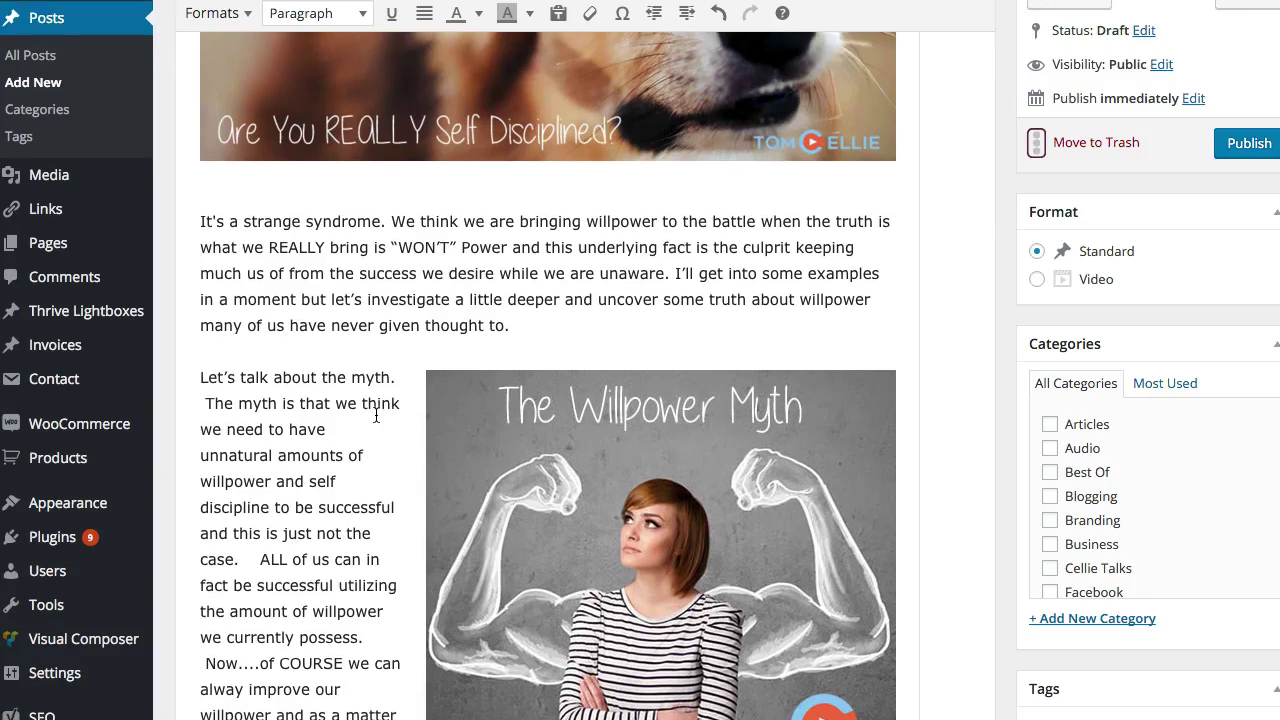
pyautogui.scroll(-8, 530, 168)
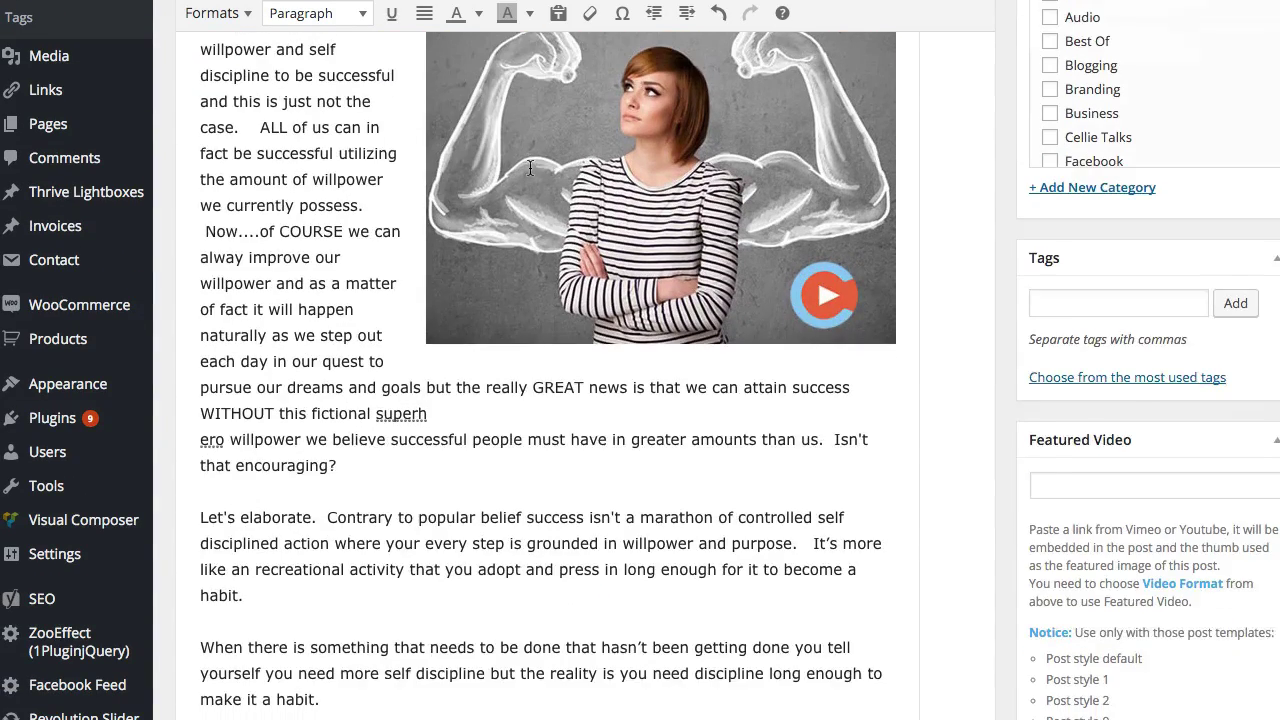
pyautogui.scroll(-6, 428, 570)
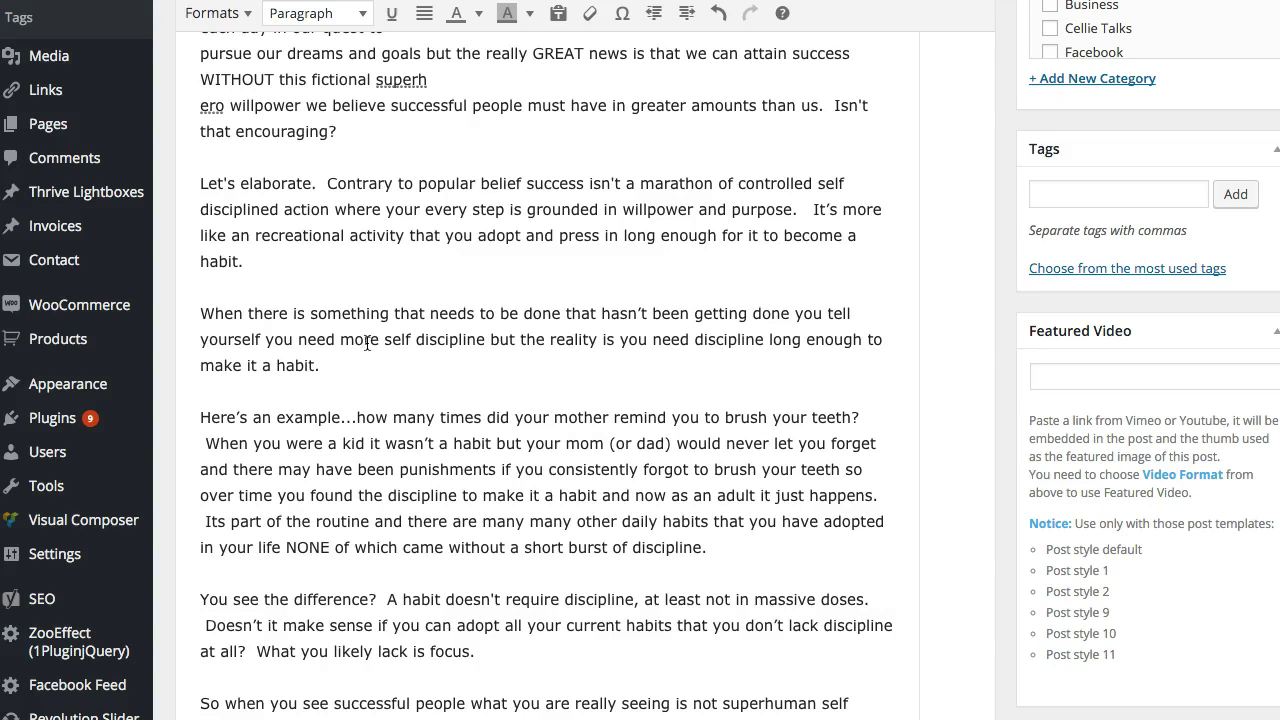
pyautogui.scroll(-3, 291, 374)
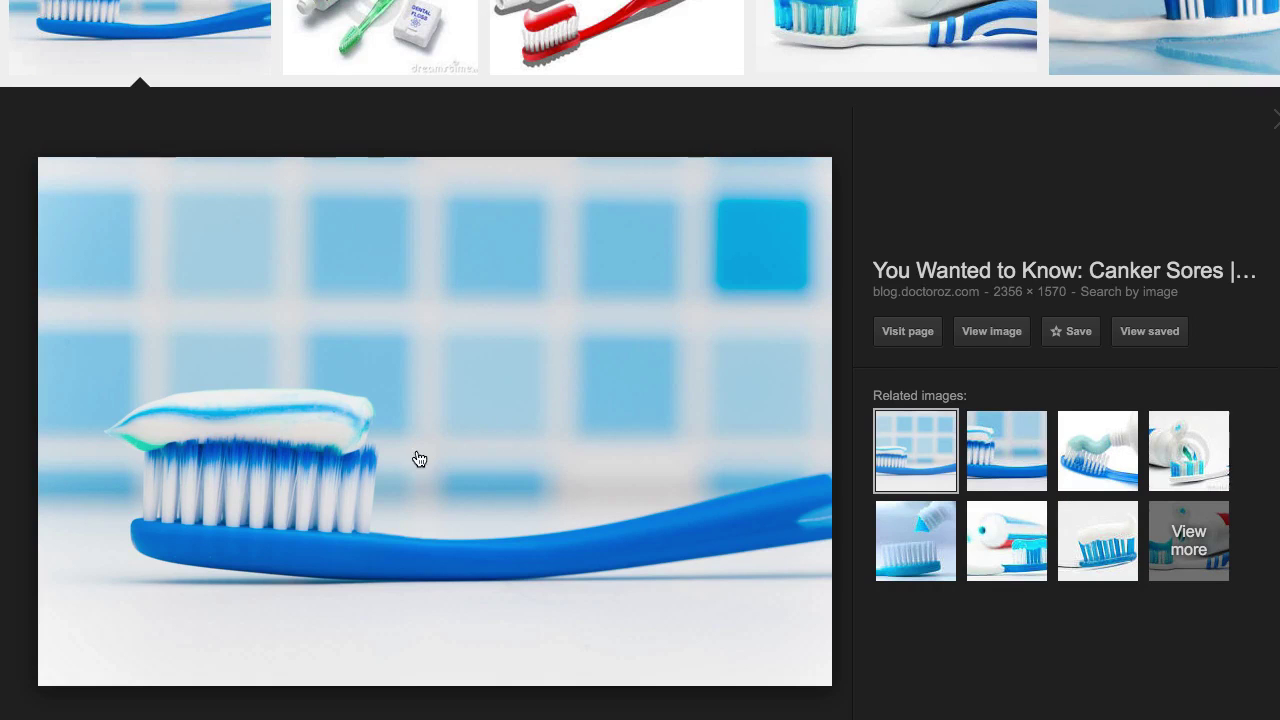
# Save the enlarged blue toothbrush picture from the Google image results as toothbrush.jpg in the JPGs folder, in JPEG format.
pyautogui.rightClick(503, 392)
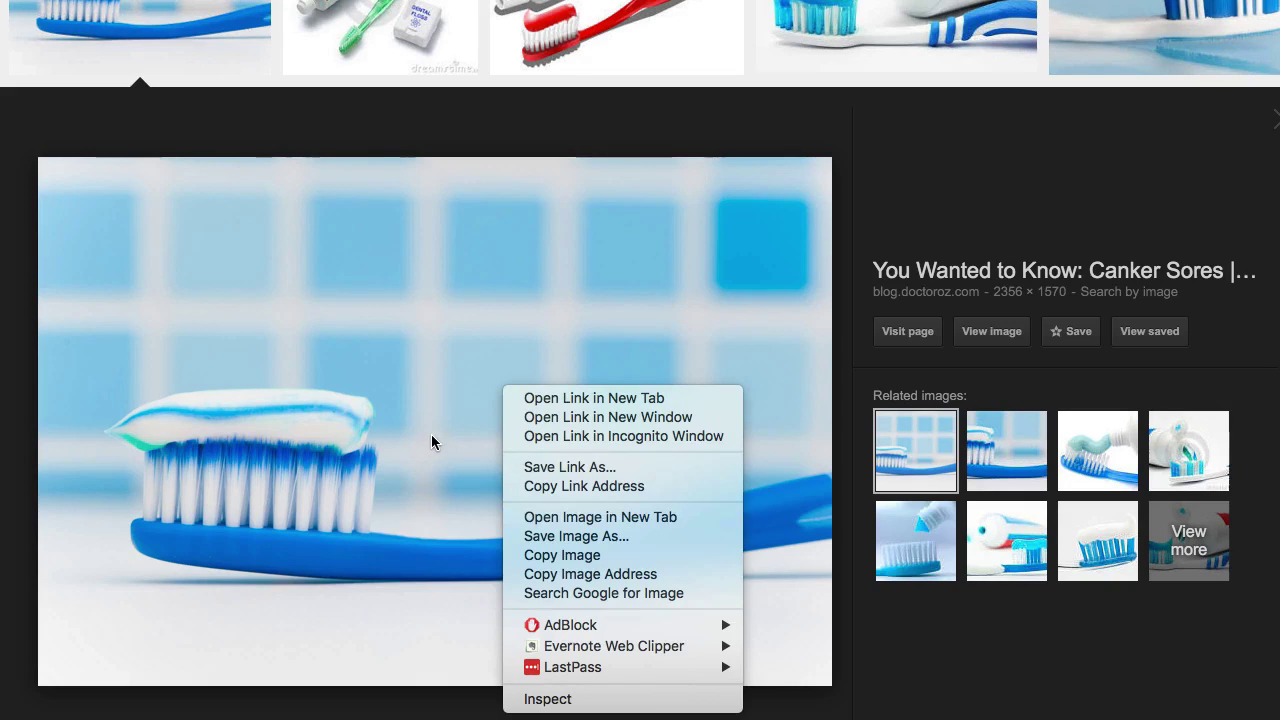
pyautogui.click(369, 374)
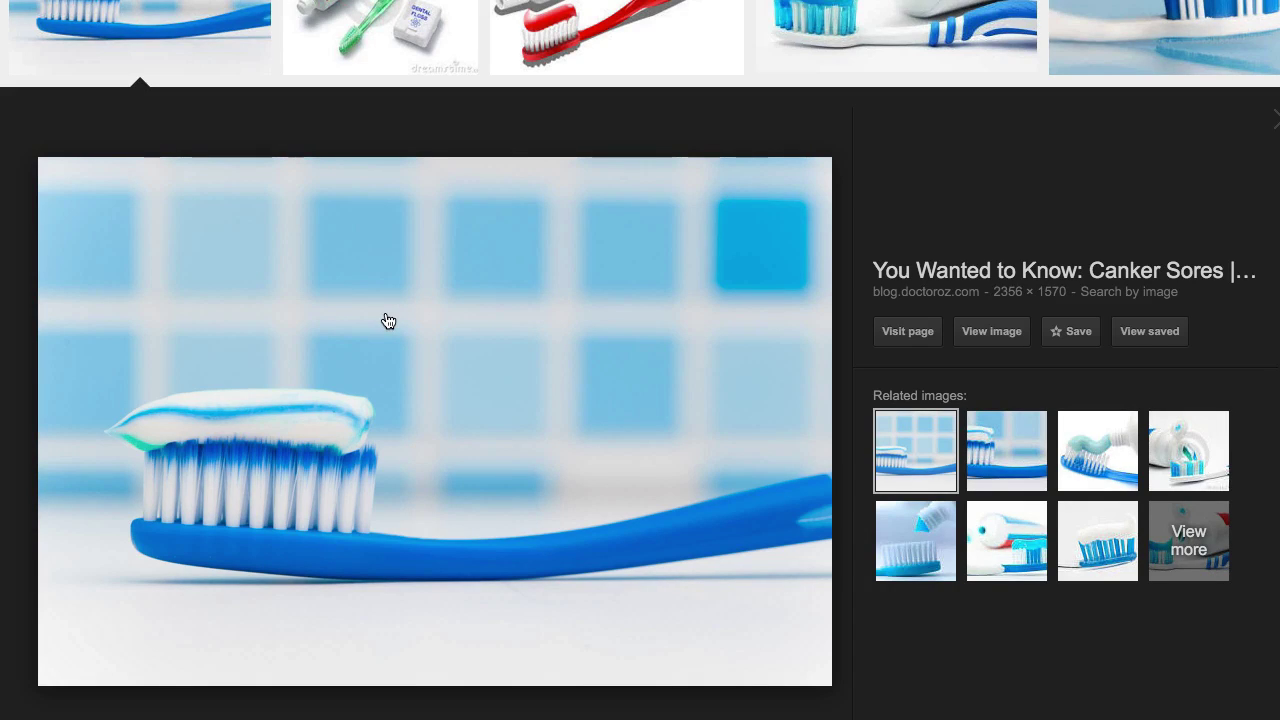
pyautogui.rightClick(447, 362)
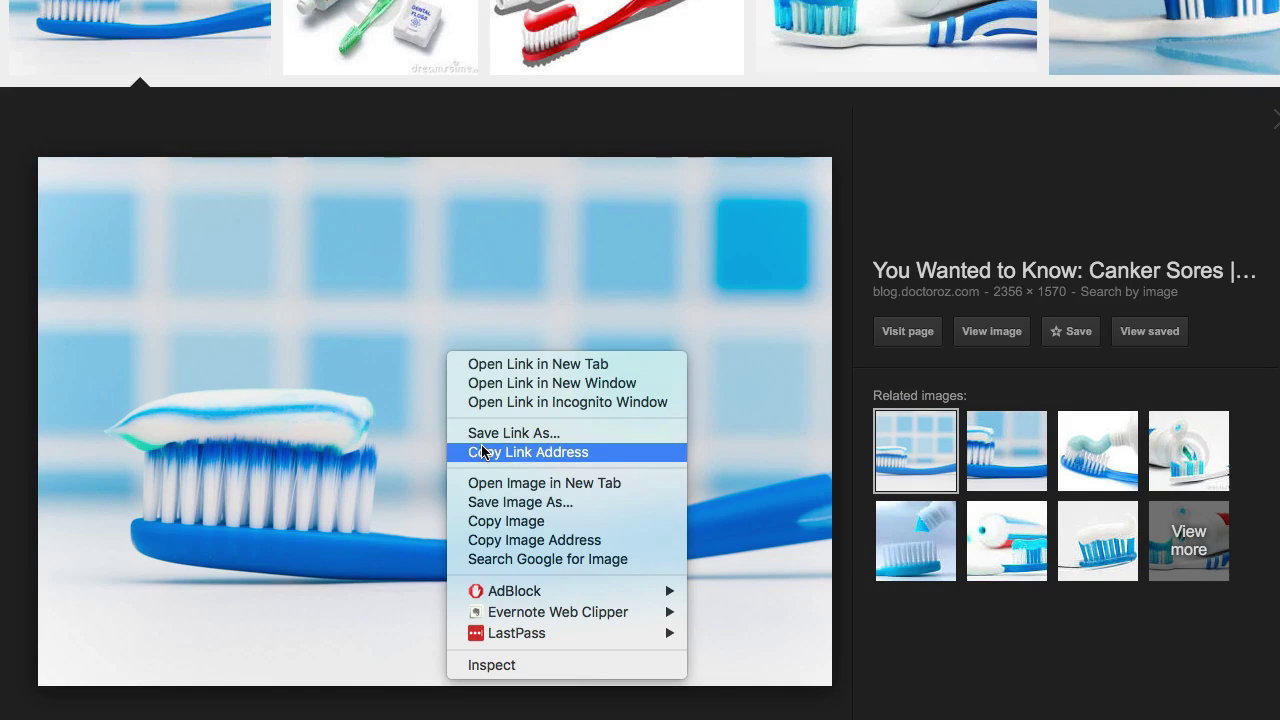
pyautogui.click(489, 502)
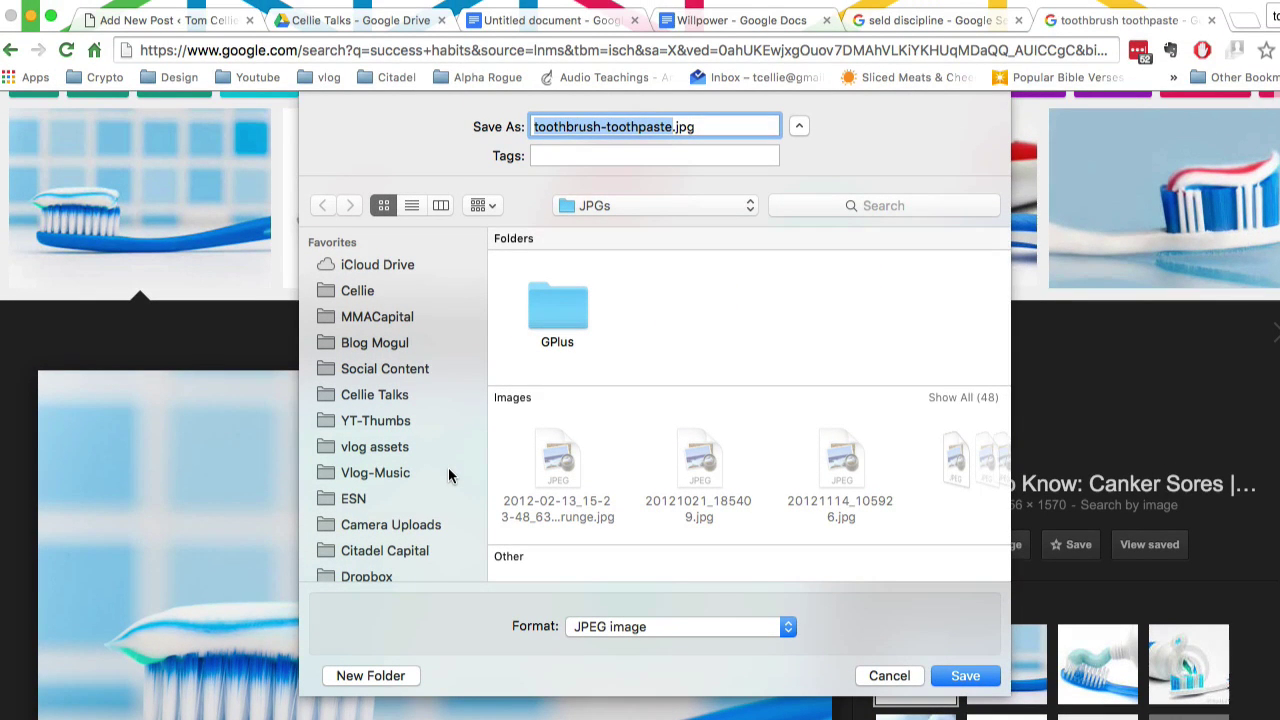
pyautogui.write('toothbrush')
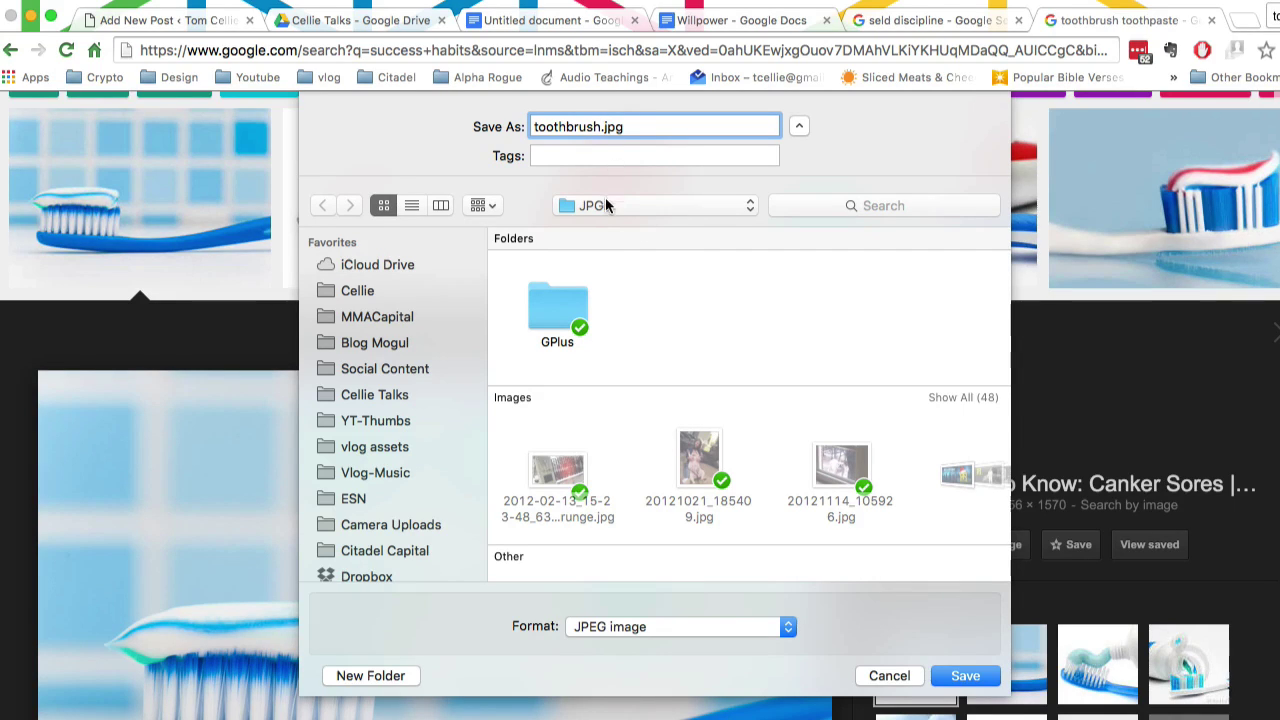
pyautogui.click(963, 676)
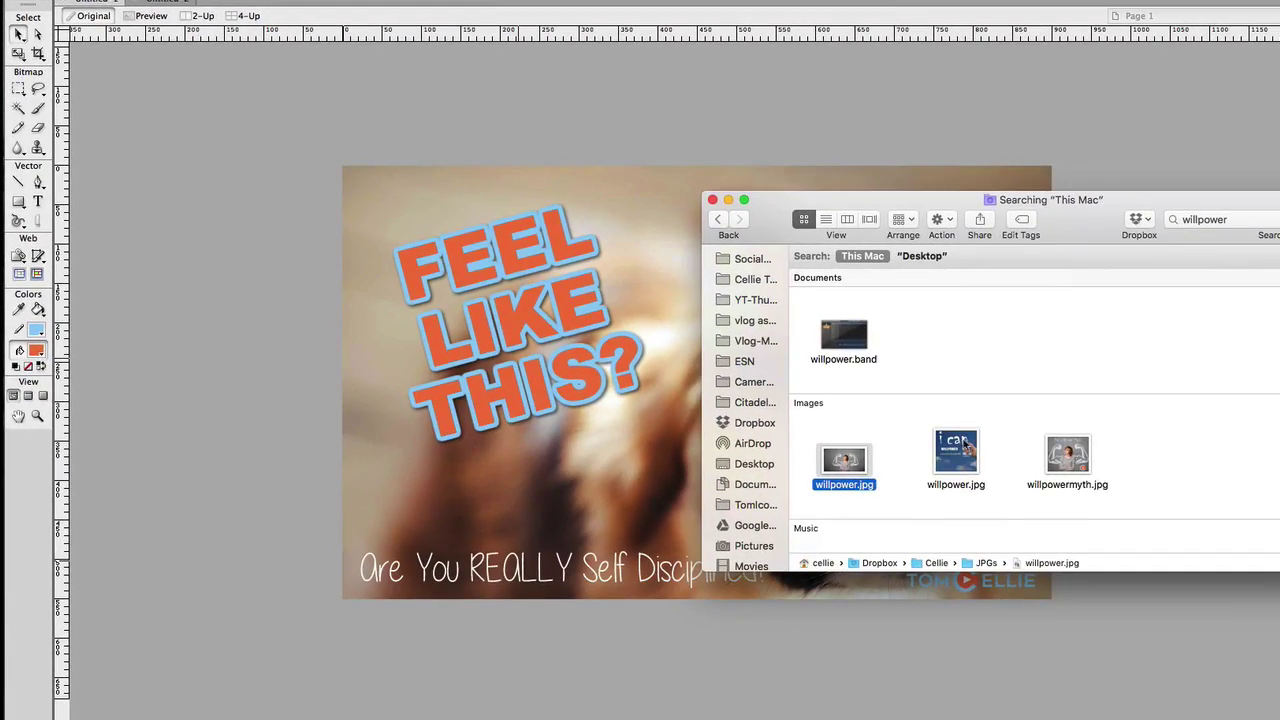
# Search the Mac for "toothbrush" and place toothbrush.jpg on the canvas of the dog-and-muffin graphic.
pyautogui.doubleClick(1239, 220)
pyautogui.write('tooth')
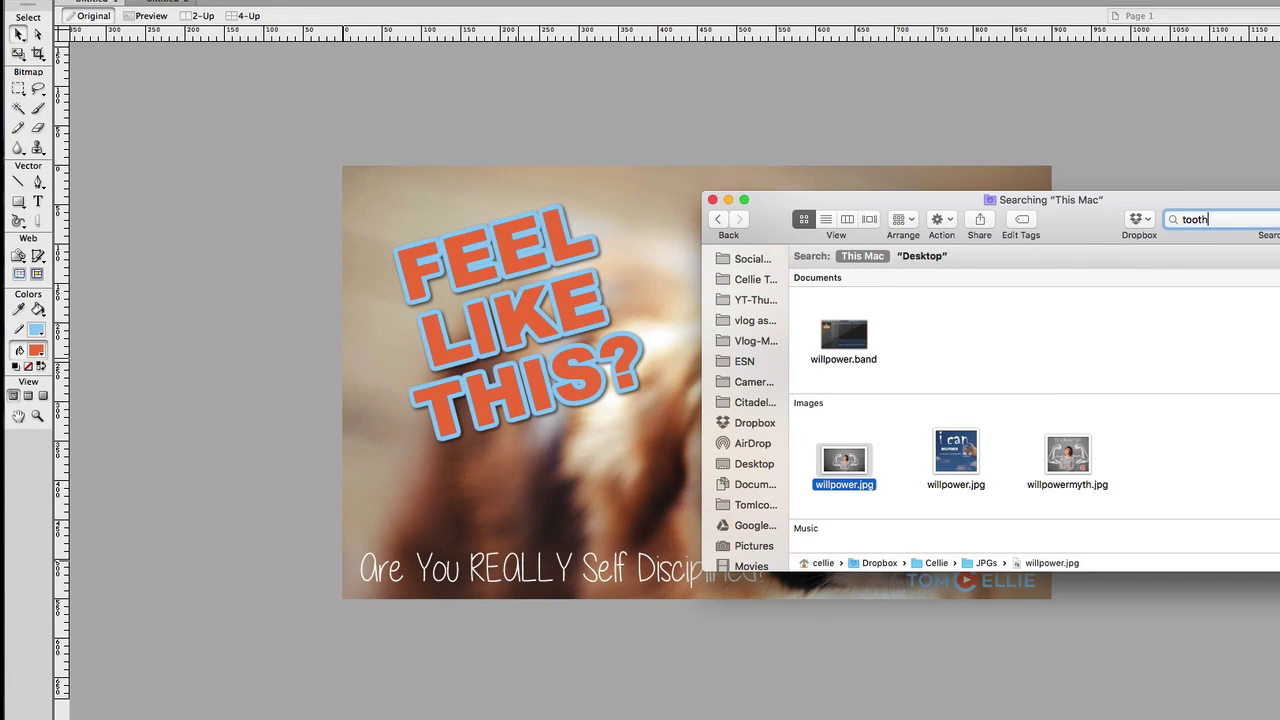
pyautogui.write('brush')
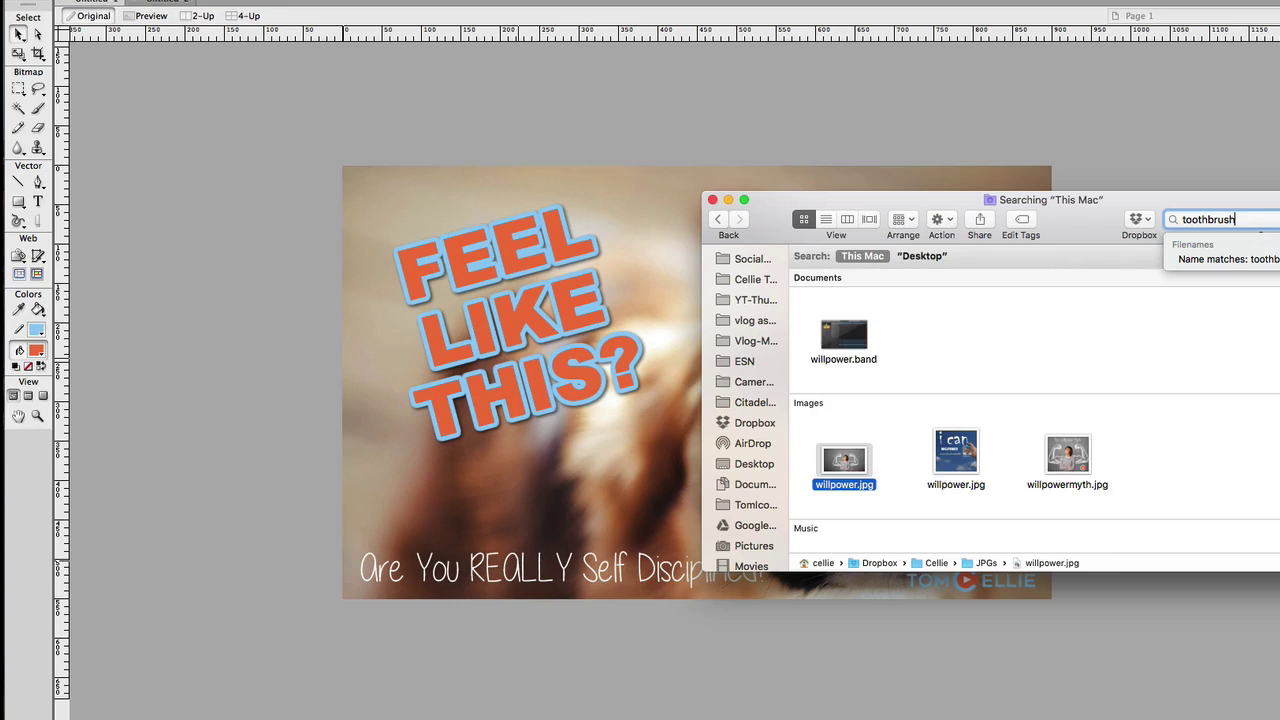
pyautogui.press('Return')
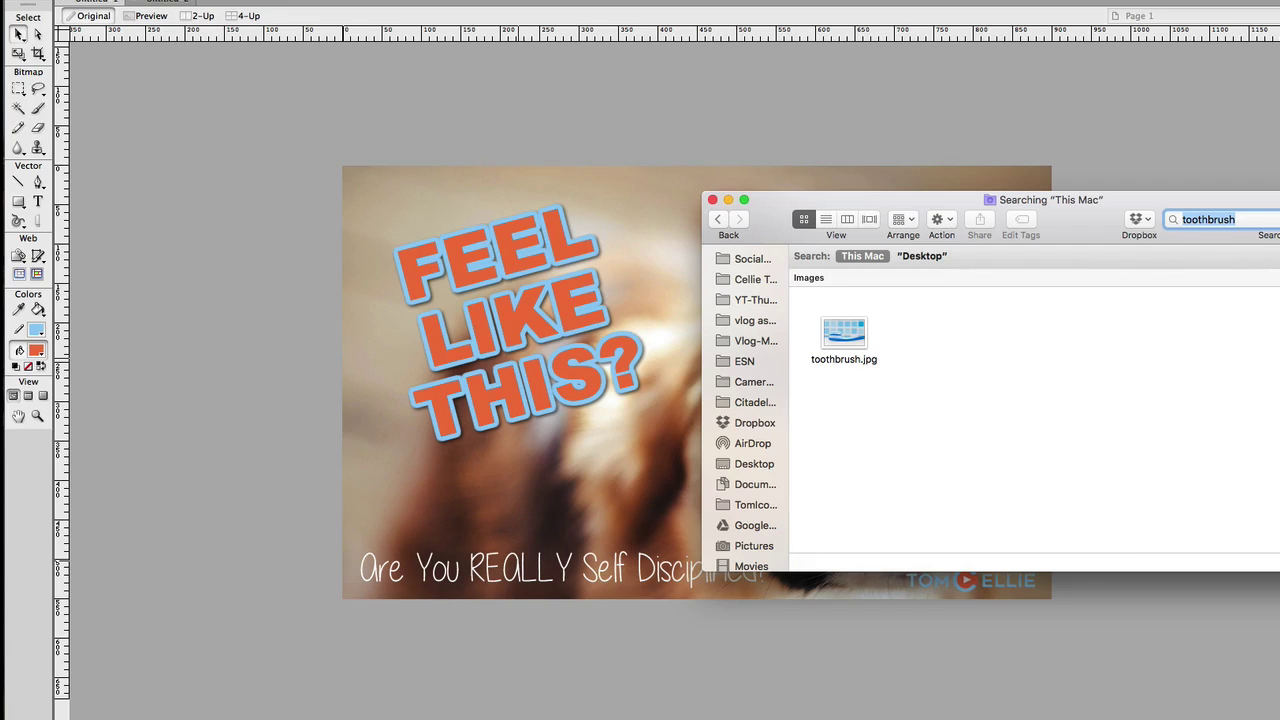
pyautogui.click(840, 337)
pyautogui.moveTo(840, 337); pyautogui.dragTo(455, 360)
# Scale down the toothbrush picture and position it to cover the whole canvas, with its upper edge aligned to the canvas edge.
pyautogui.click(543, 487)
pyautogui.moveTo(543, 487); pyautogui.dragTo(394, 302)
pyautogui.press('q')
pyautogui.moveTo(305, 175); pyautogui.dragTo(820, 518)
pyautogui.moveTo(429, 206); pyautogui.dragTo(410, 178)
pyautogui.moveTo(236, 135); pyautogui.dragTo(566, 356)
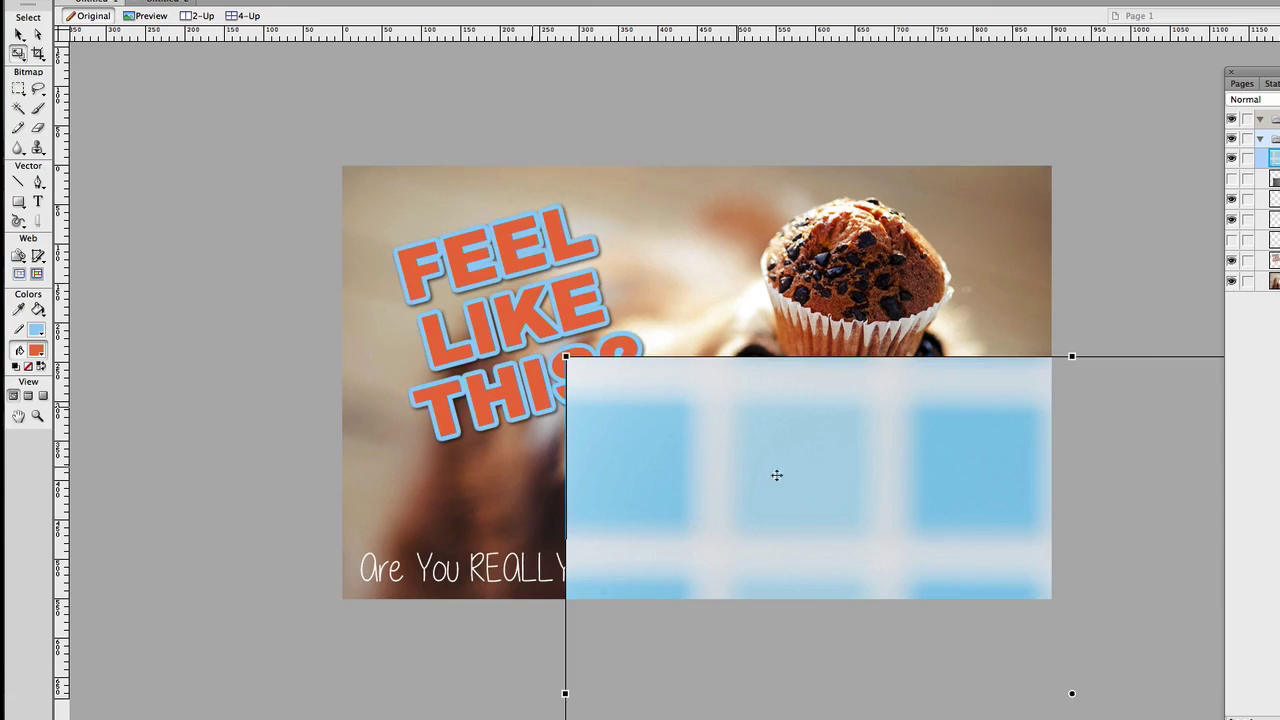
pyautogui.click(453, 295)
pyautogui.moveTo(441, 268); pyautogui.dragTo(437, 266)
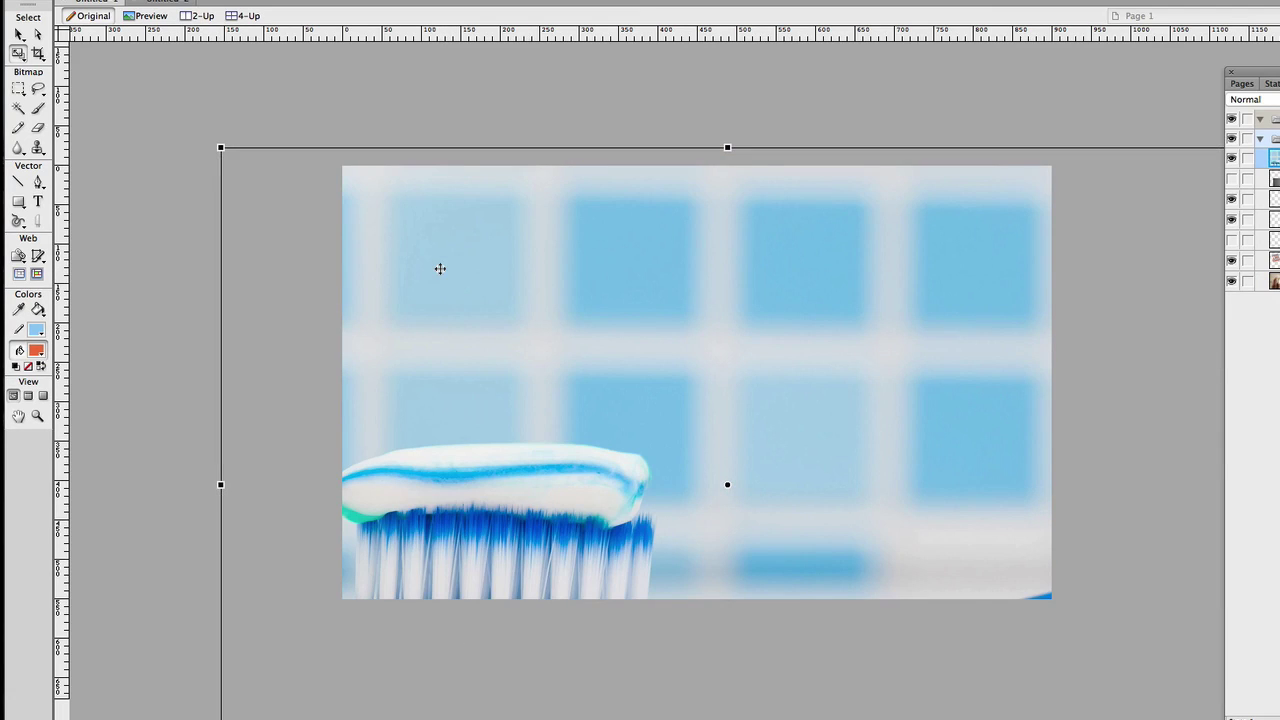
pyautogui.moveTo(222, 148); pyautogui.dragTo(448, 300)
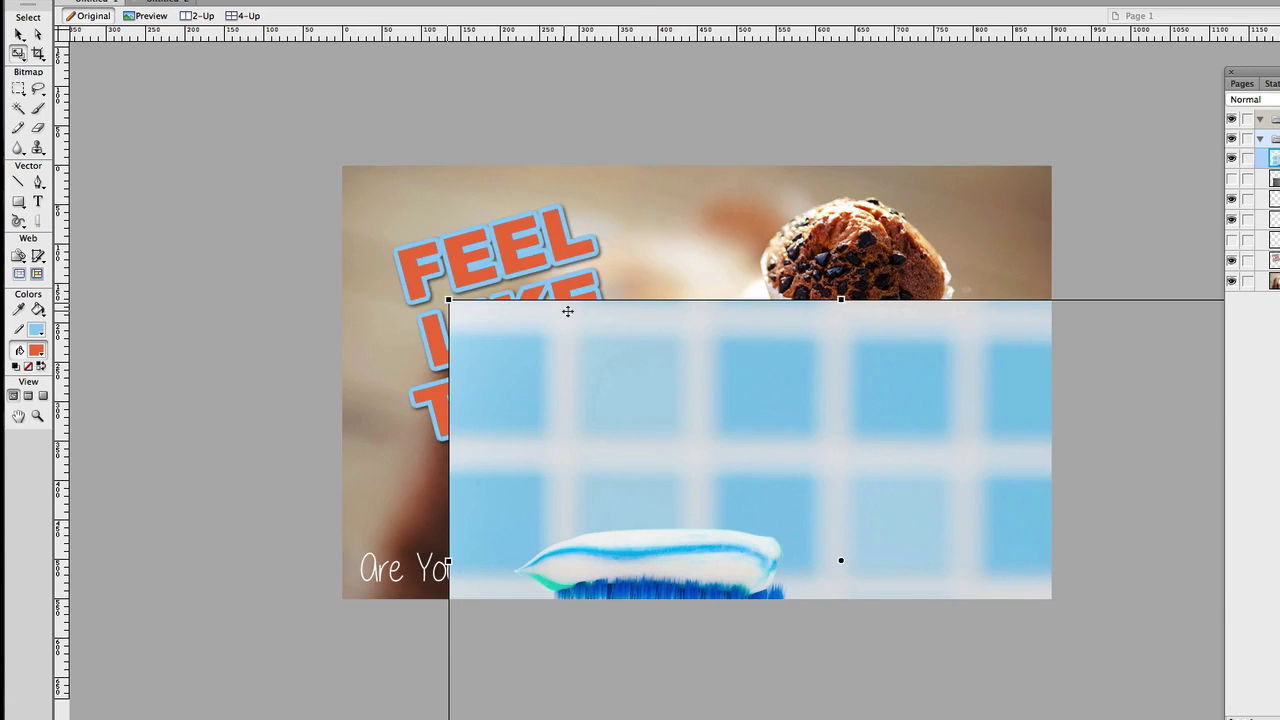
pyautogui.press('Escape')
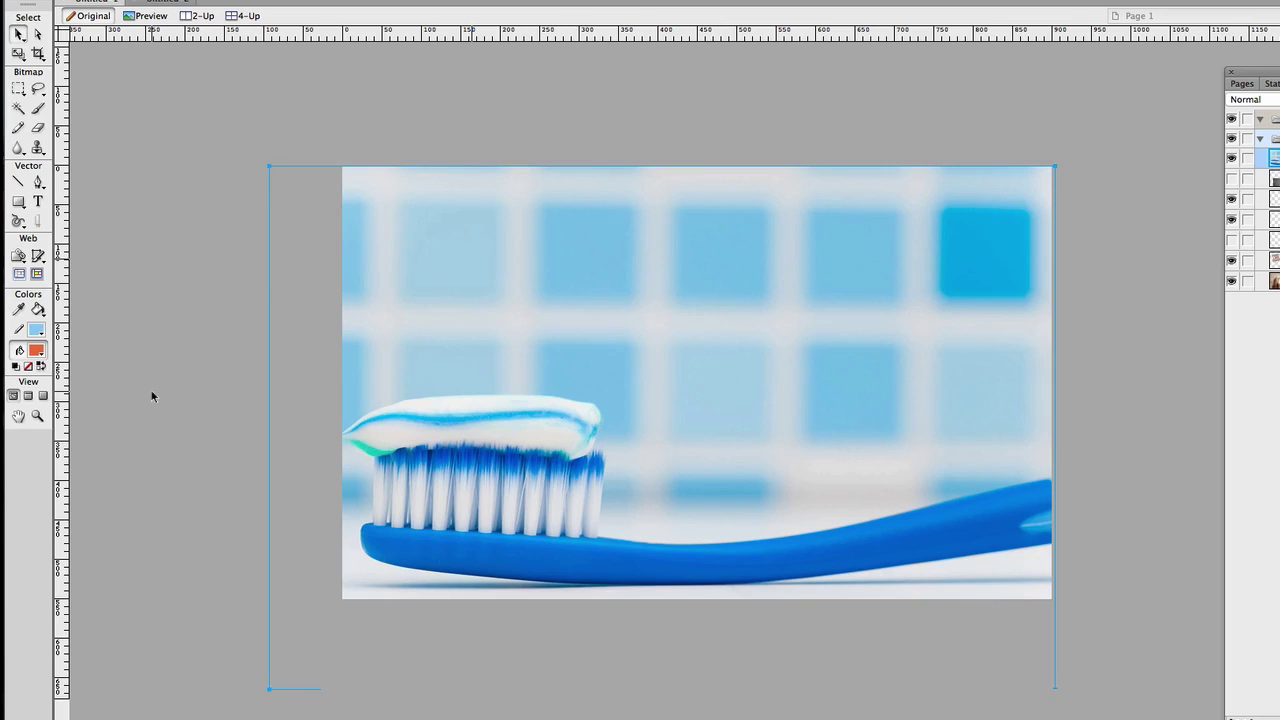
# Nudge the toothbrush picture slightly to the right to bring the toothpaste tip inside the canvas, and deselect it.
pyautogui.press('Right')
pyautogui.press('Right')
pyautogui.press('Right')
pyautogui.press('Right')
pyautogui.press('Right')
pyautogui.press('Right')
pyautogui.press('Right')
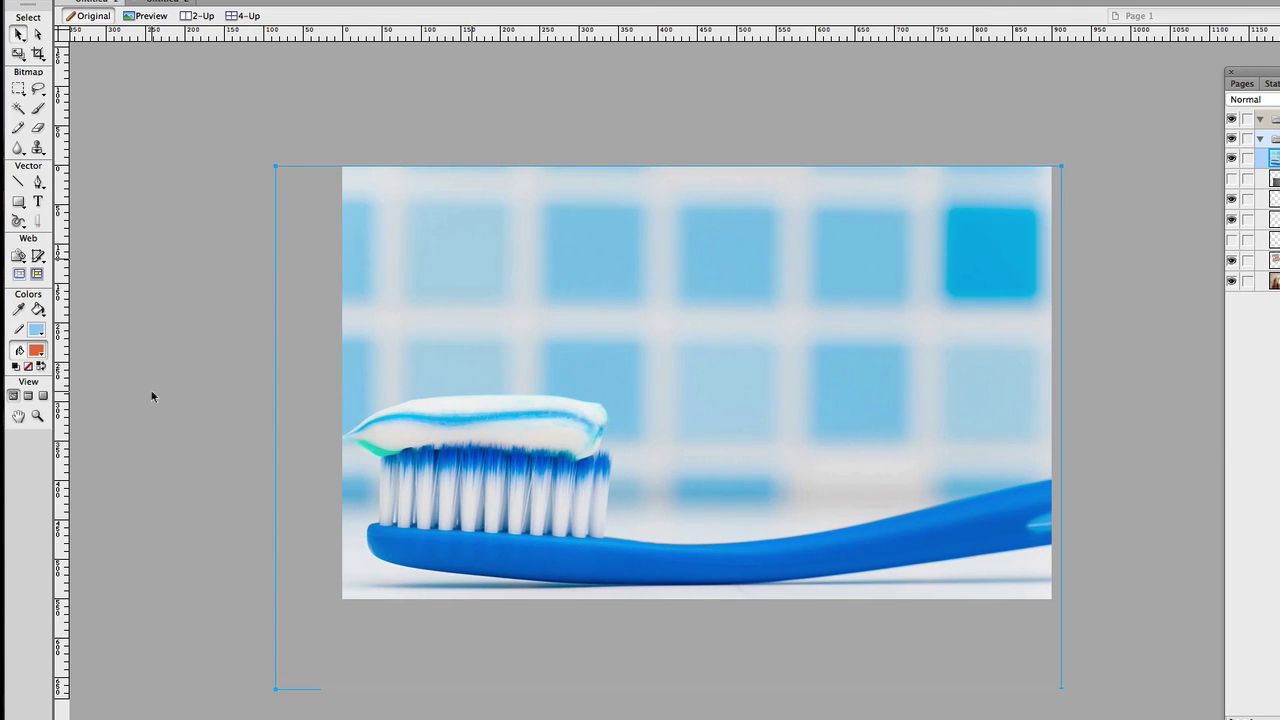
pyautogui.press('Right')
pyautogui.press('Right')
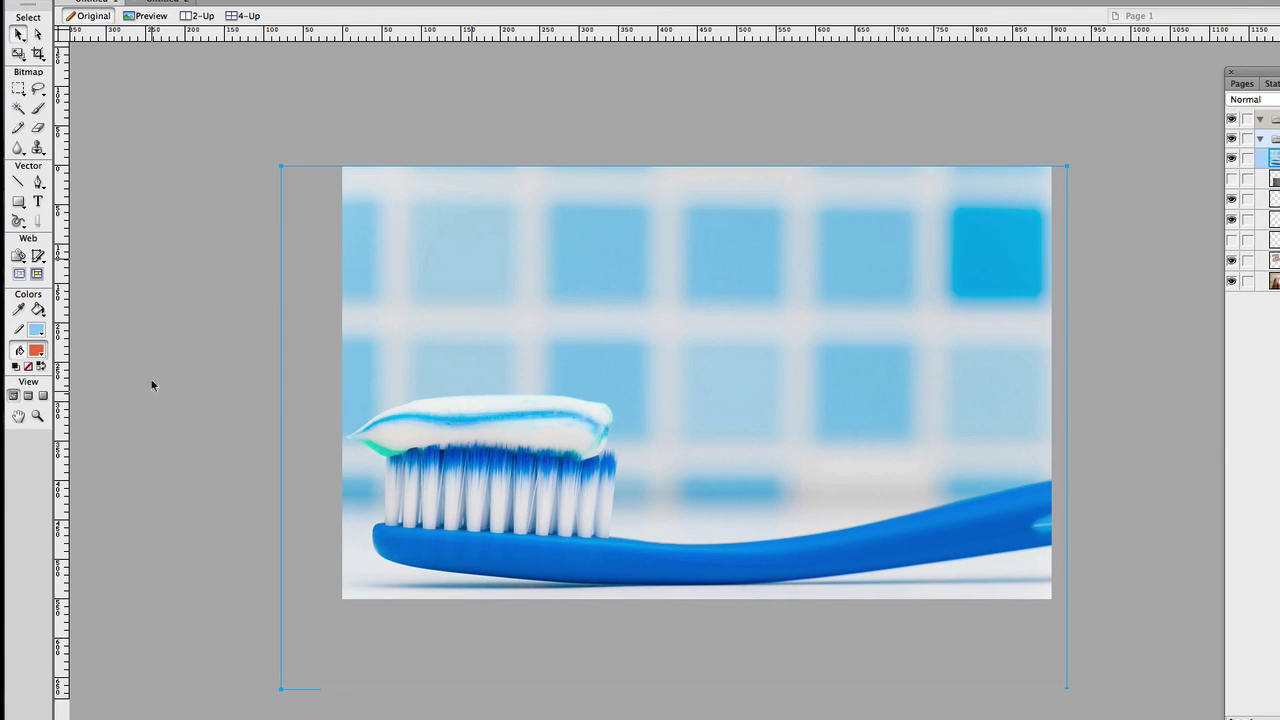
pyautogui.click(155, 288)
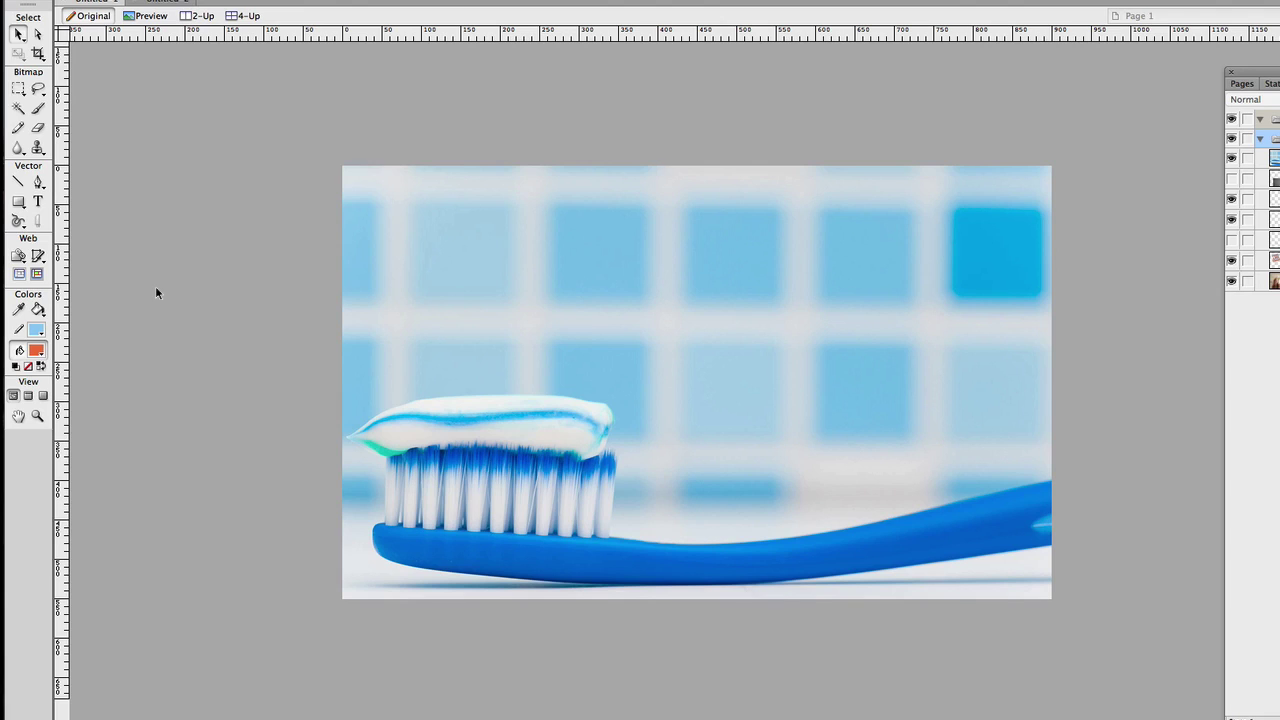
# Lock the toothbrush picture and add the text "Success Habits" across the tiles above the brush.
pyautogui.press('u')
pyautogui.press('u')
pyautogui.click(39, 202)
pyautogui.click(435, 211)
pyautogui.moveTo(477, 257); pyautogui.dragTo(903, 298)
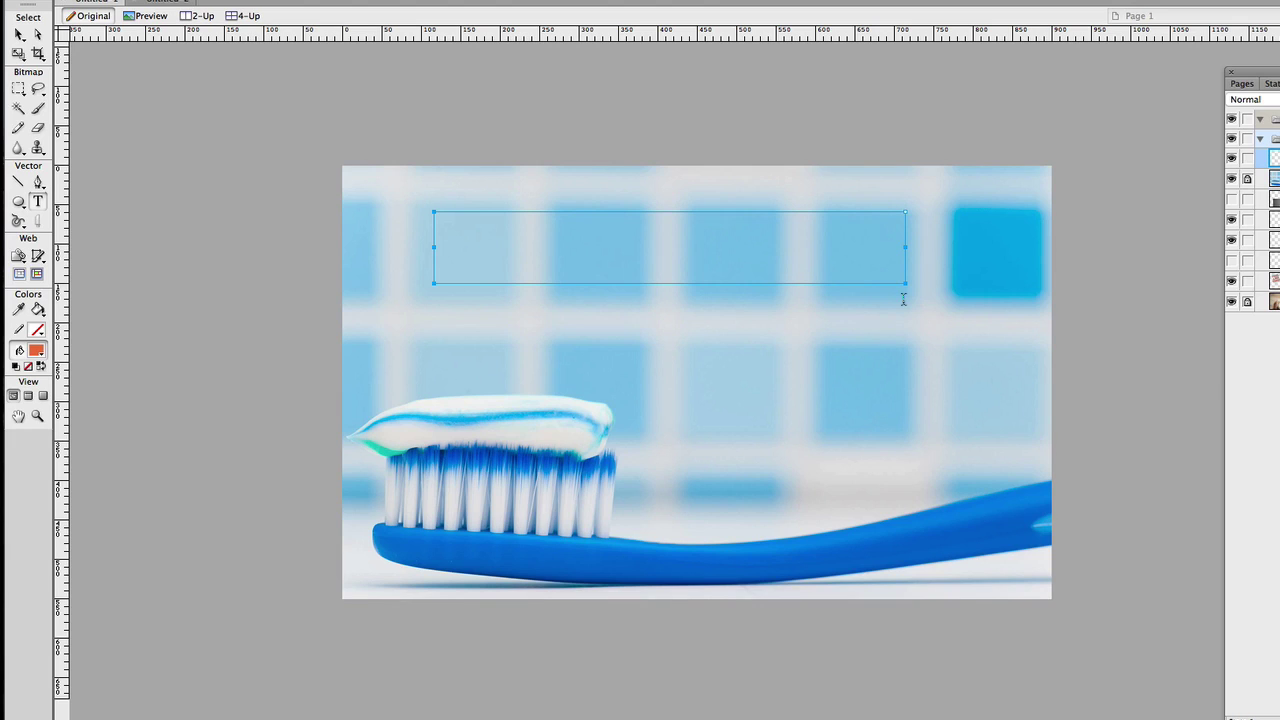
pyautogui.write('Success Hab')
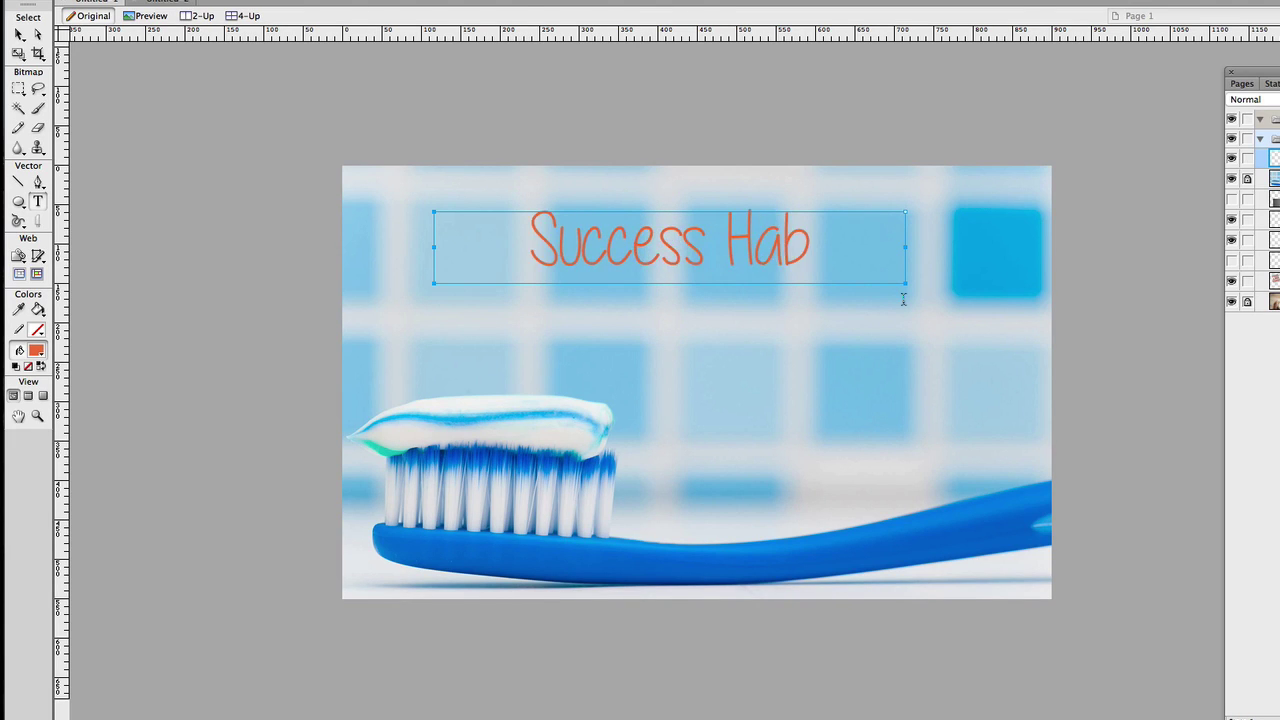
pyautogui.write('its')
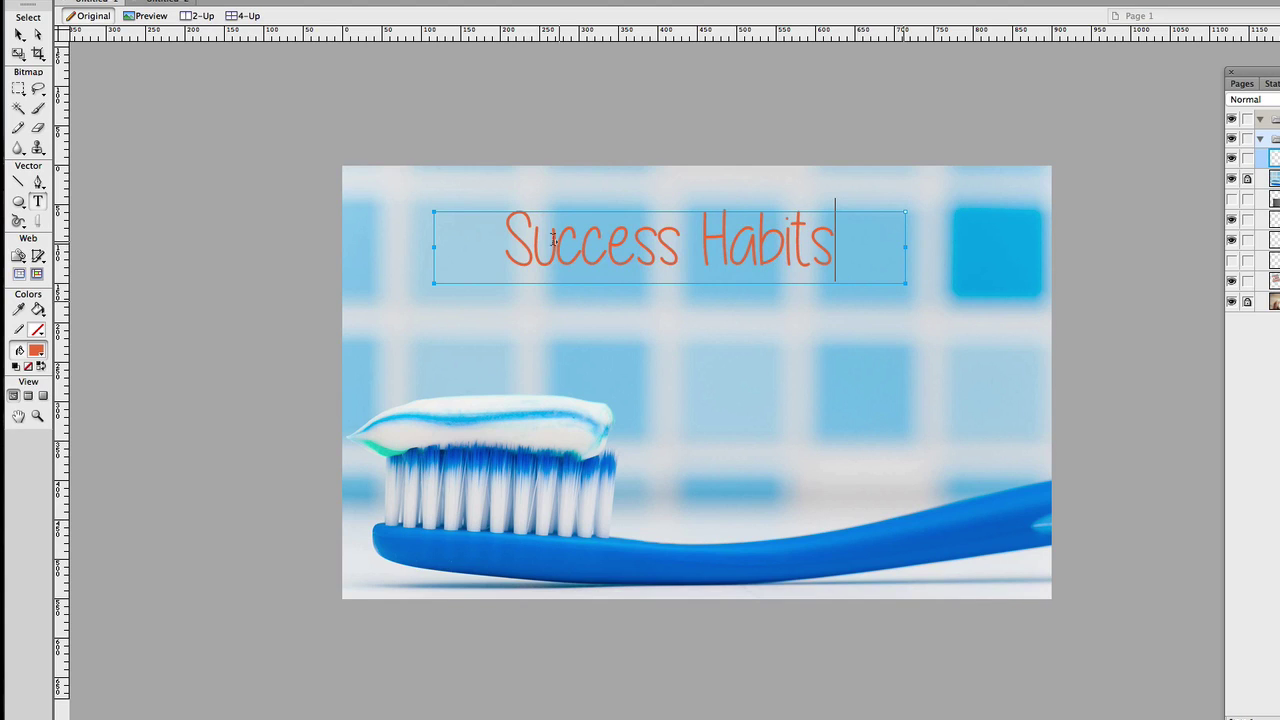
# Enlarge the "Success Habits" title and move it down to sit roughly centred above the toothbrush.
pyautogui.click(19, 34)
pyautogui.click(203, 473)
pyautogui.moveTo(660, 248); pyautogui.dragTo(686, 302)
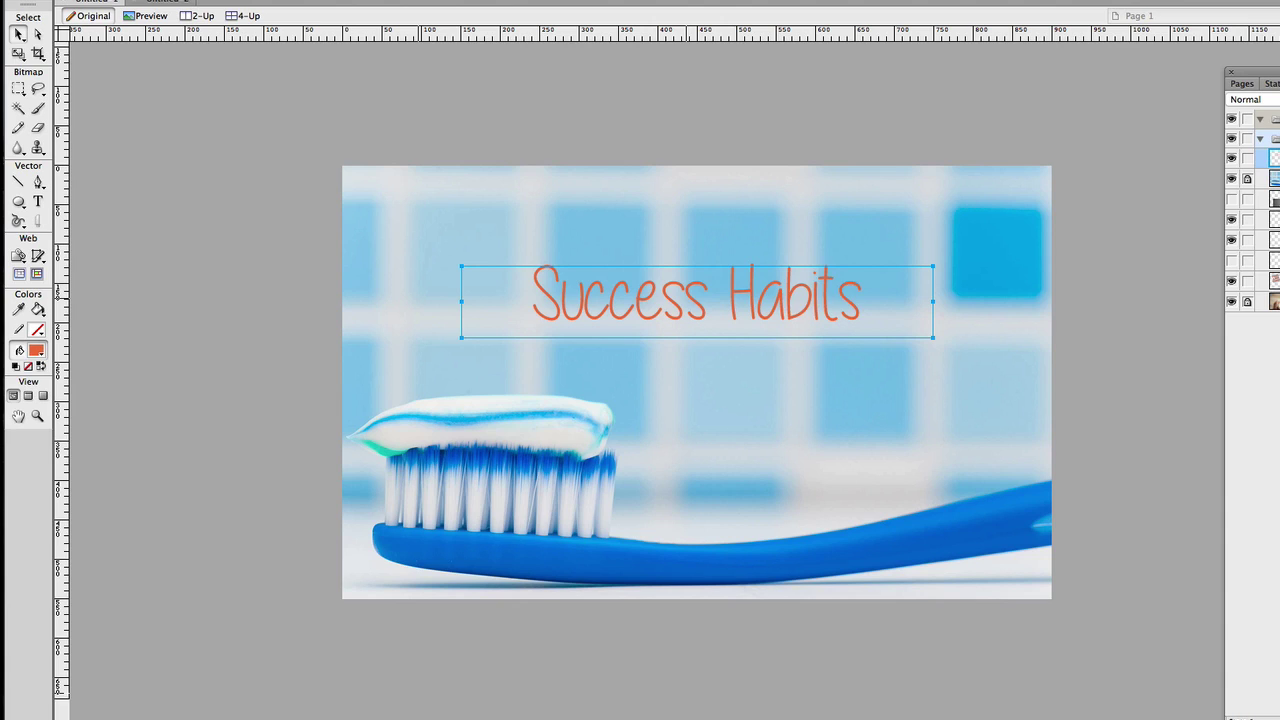
pyautogui.press('super+shift+period')
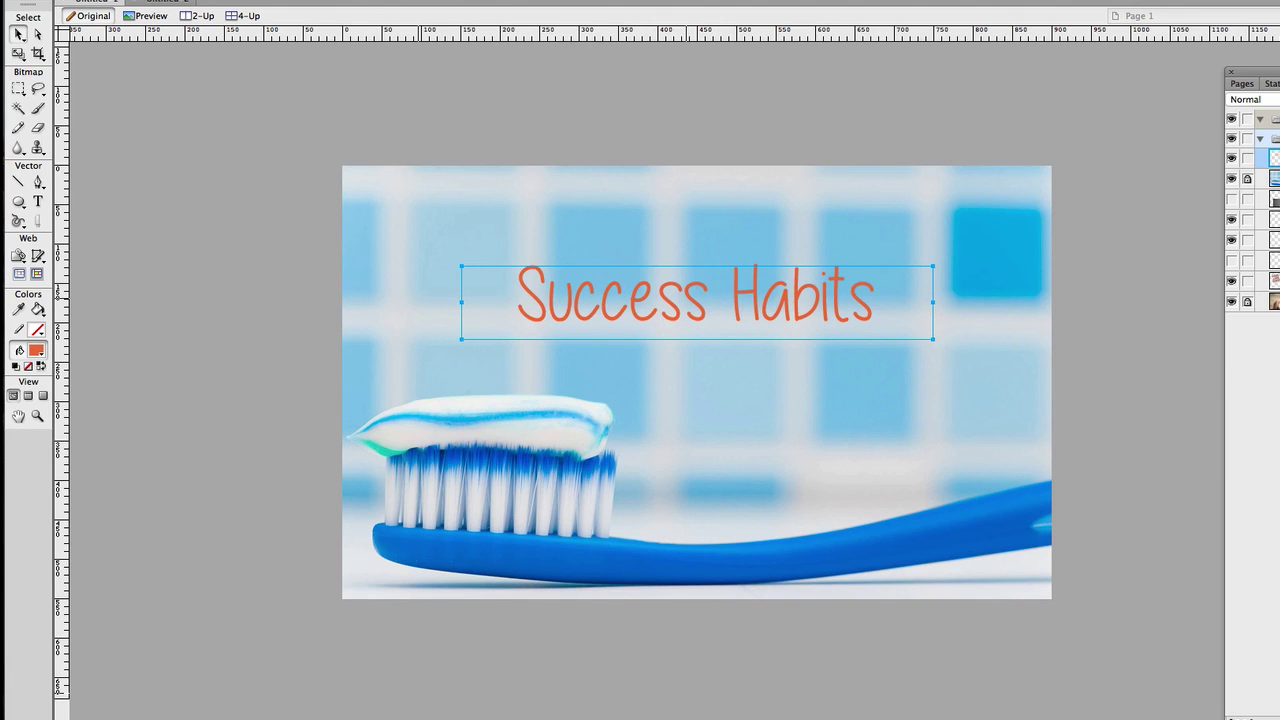
pyautogui.press('super+shift+period')
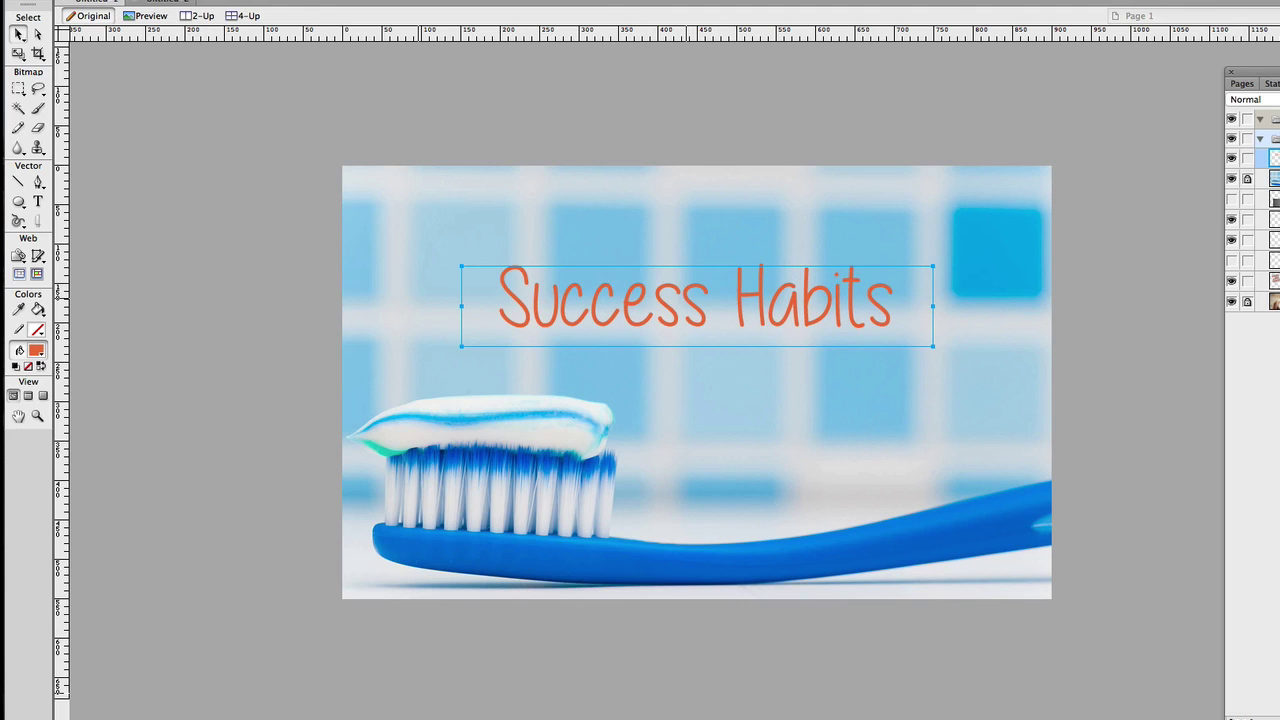
pyautogui.click(160, 405)
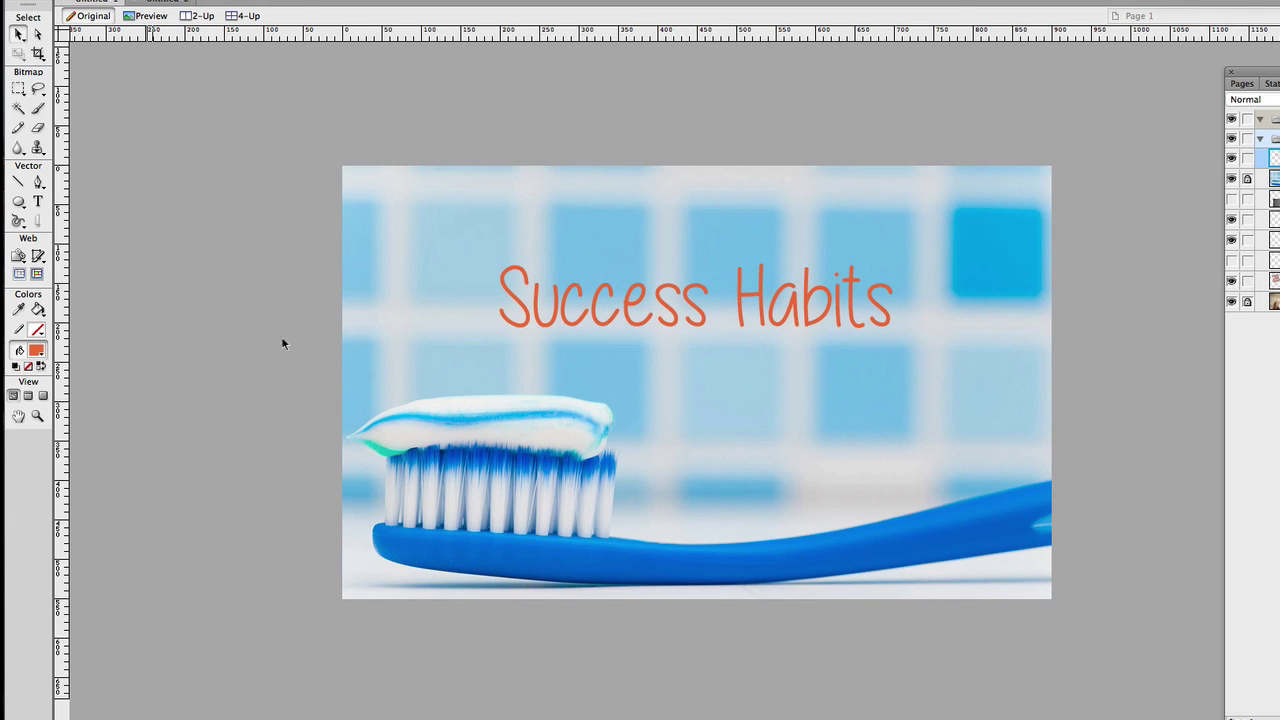
pyautogui.moveTo(640, 302)
pyautogui.mouseDown()
pyautogui.moveTo(658, 300)
pyautogui.moveTo(648, 303)
pyautogui.mouseUp()
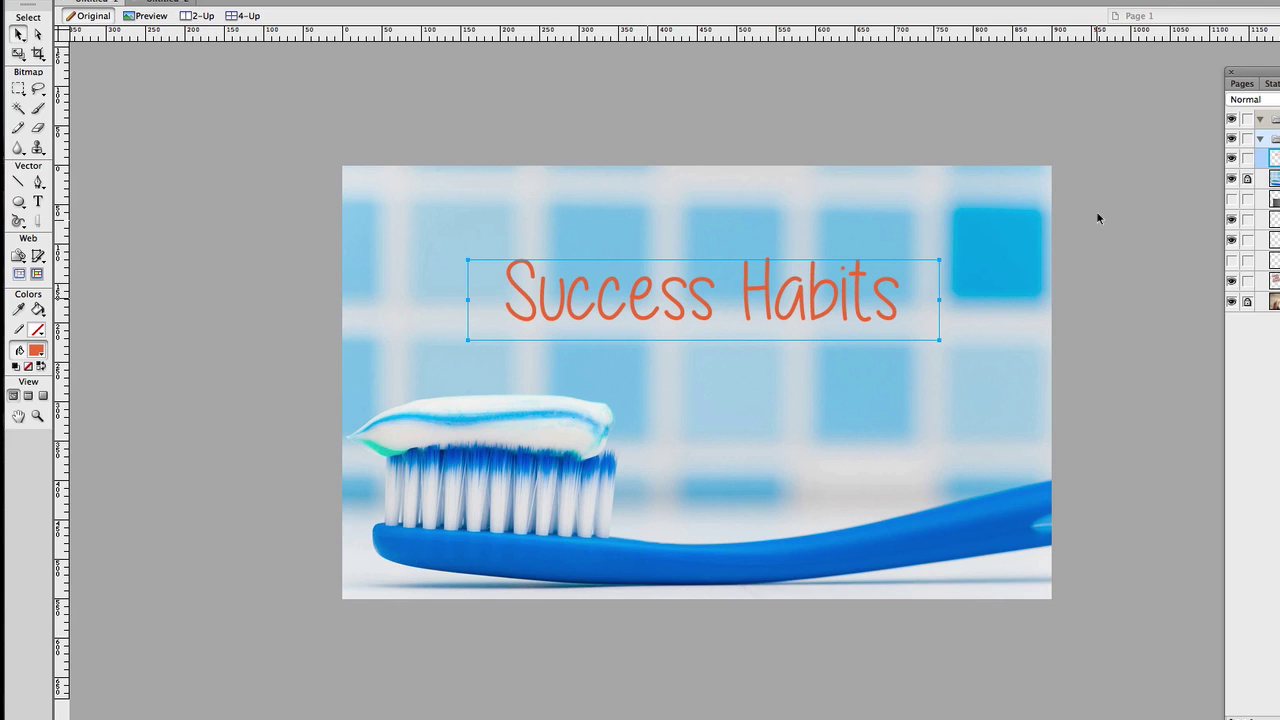
# Show the hidden brand logo in front of the toothbrush picture and centre it below the title with a drop shadow.
pyautogui.click(1228, 200)
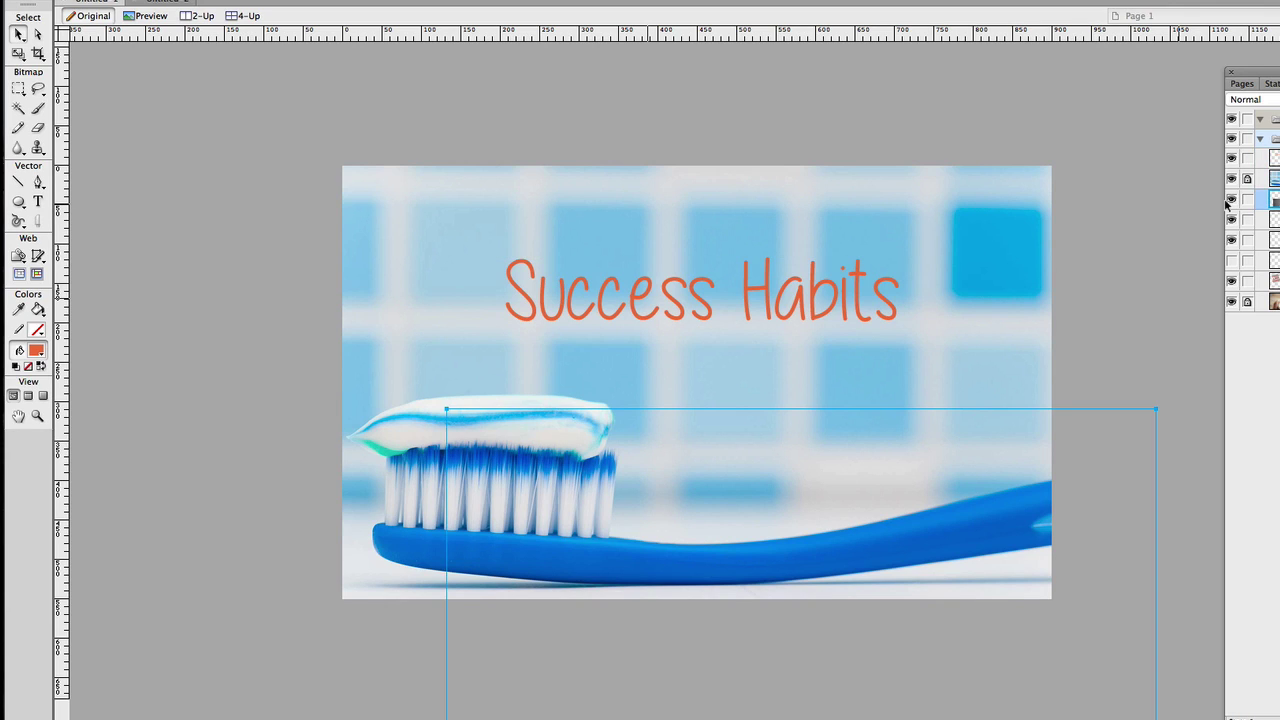
pyautogui.click(1230, 200)
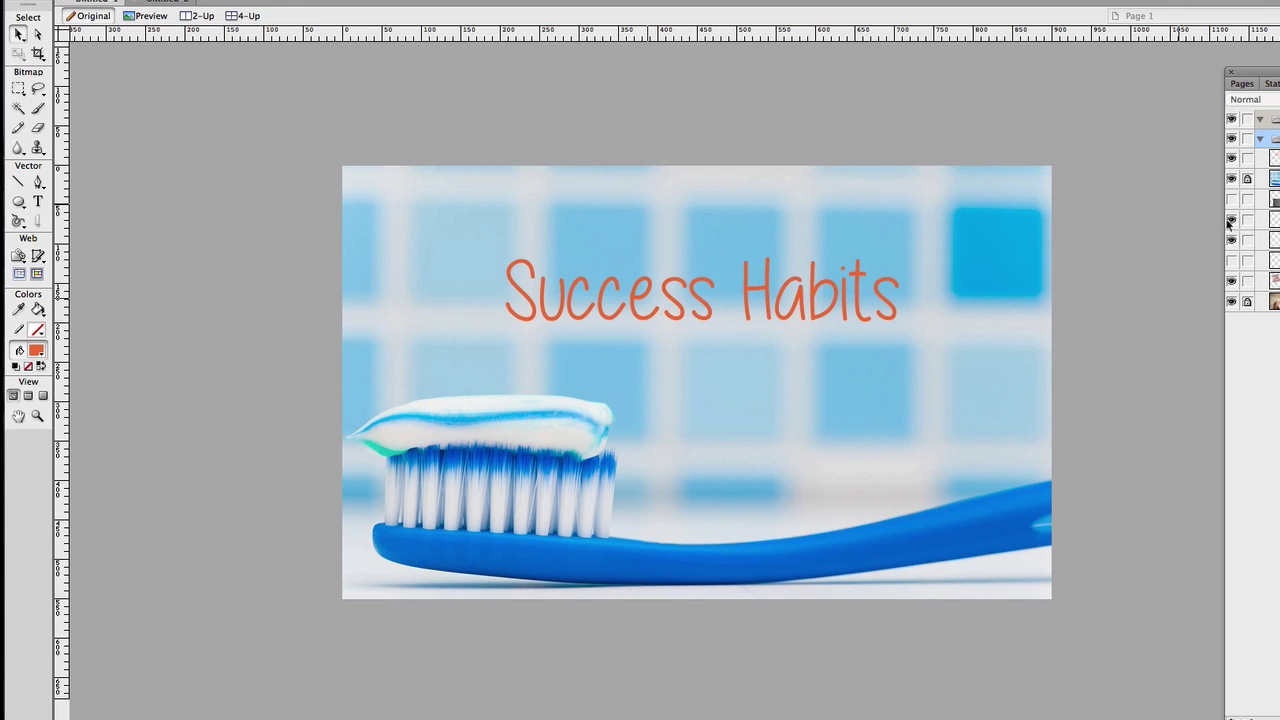
pyautogui.click(1230, 261)
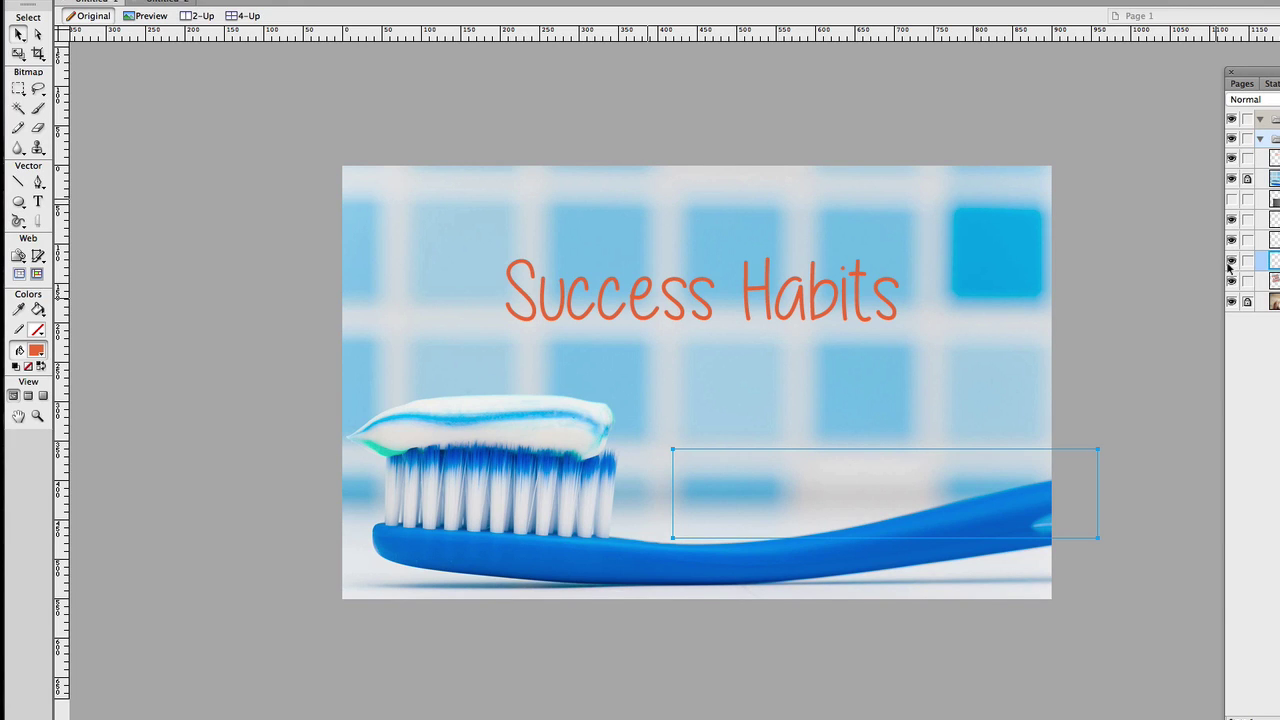
pyautogui.press('super+shift+Up')
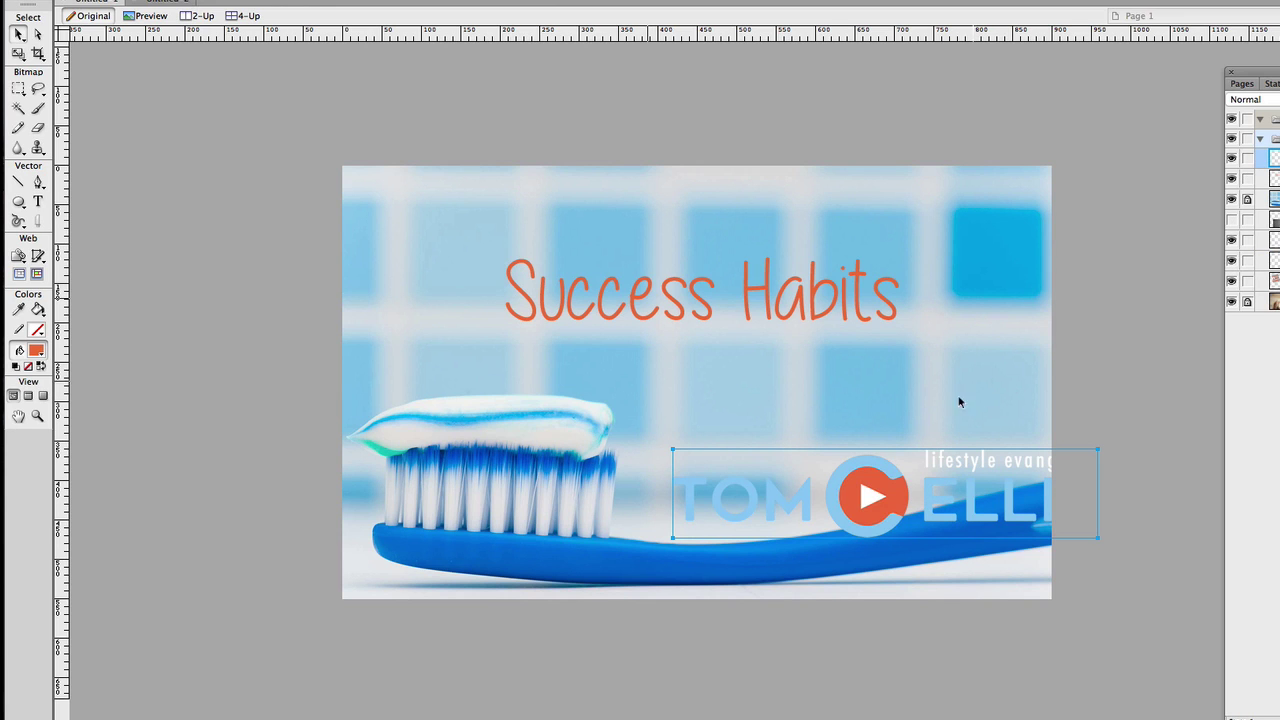
pyautogui.moveTo(870, 494); pyautogui.dragTo(728, 487)
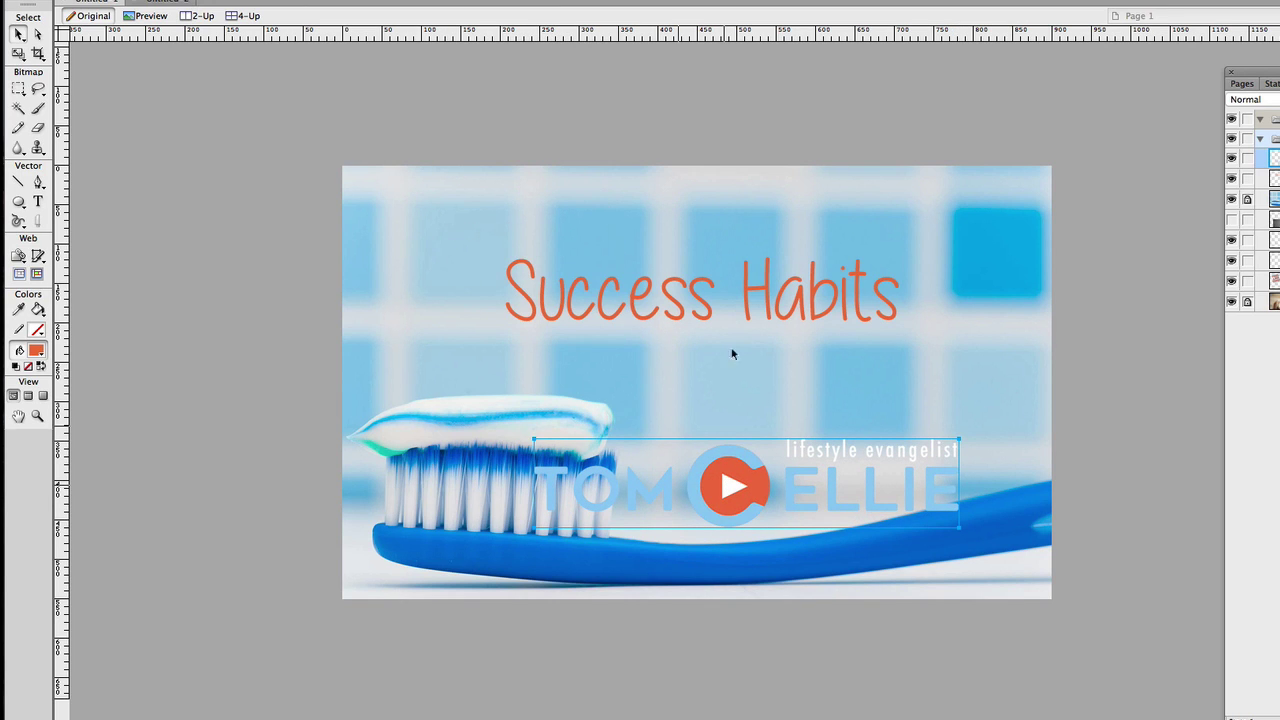
pyautogui.moveTo(733, 488); pyautogui.dragTo(726, 414)
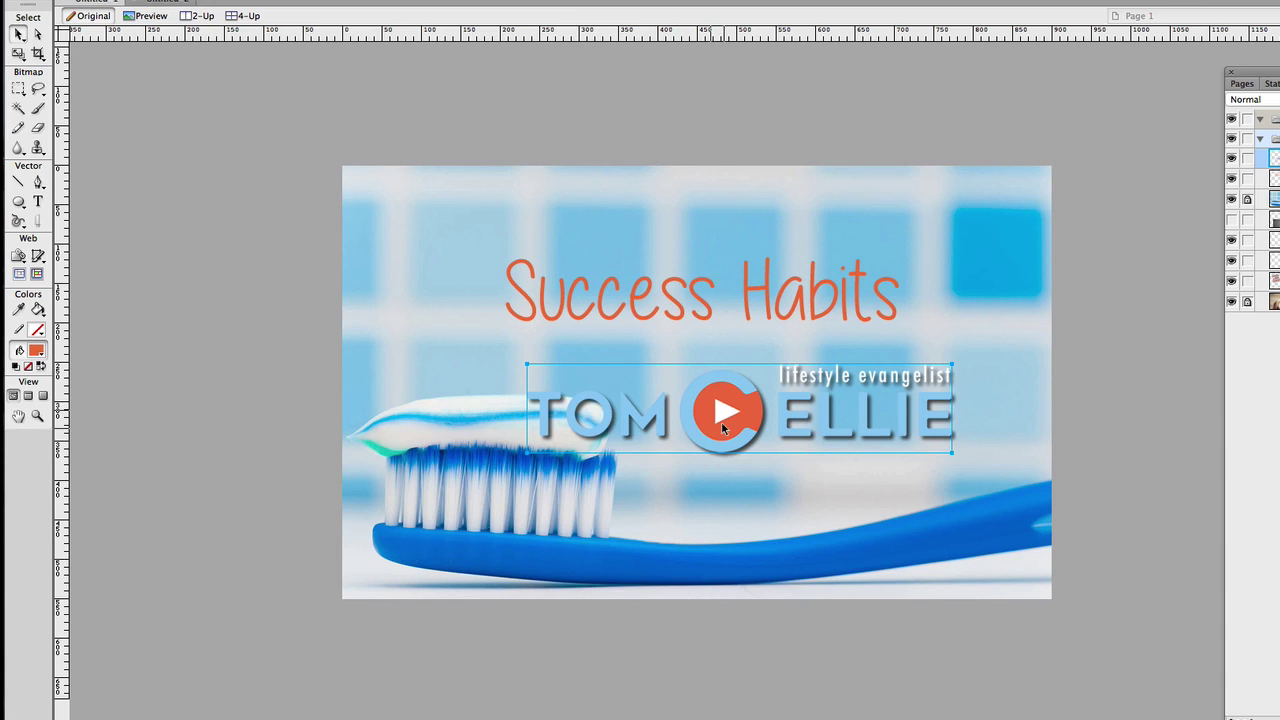
# Duplicate the logo with its original hidden, and erase the "lifestyle evangelist" tagline from the copy.
pyautogui.press('super+shift+d')
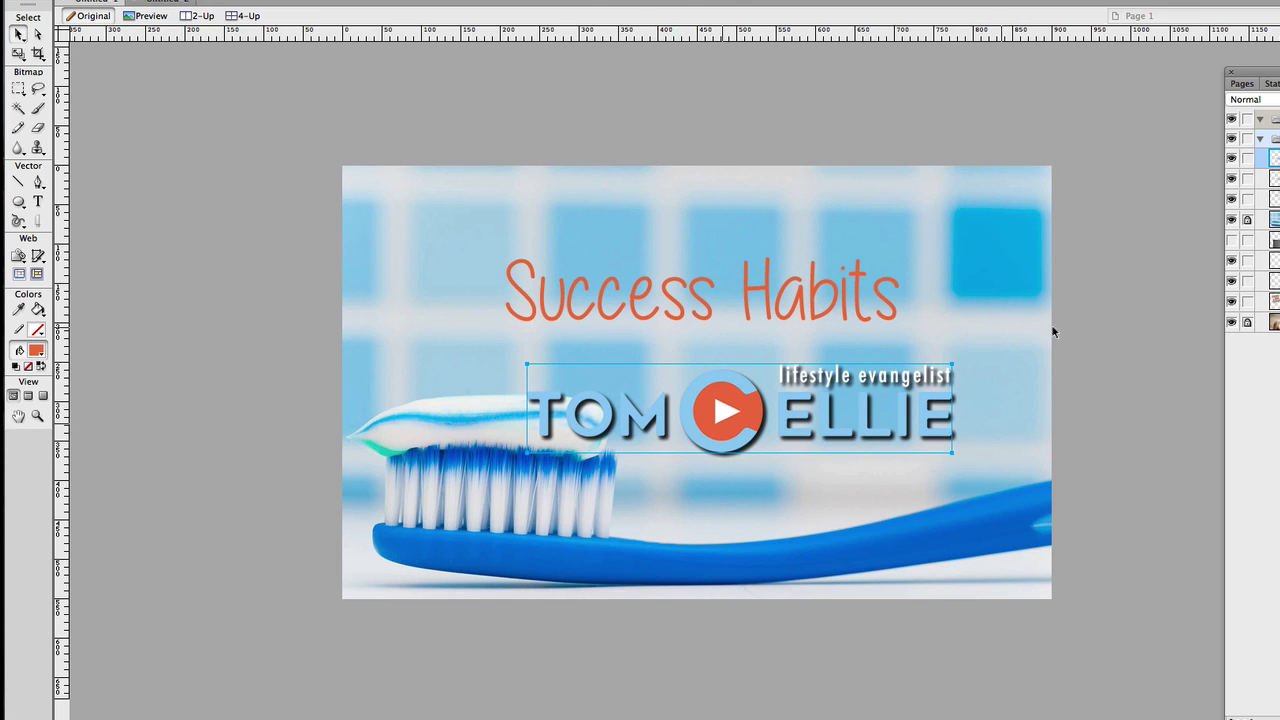
pyautogui.click(1232, 179)
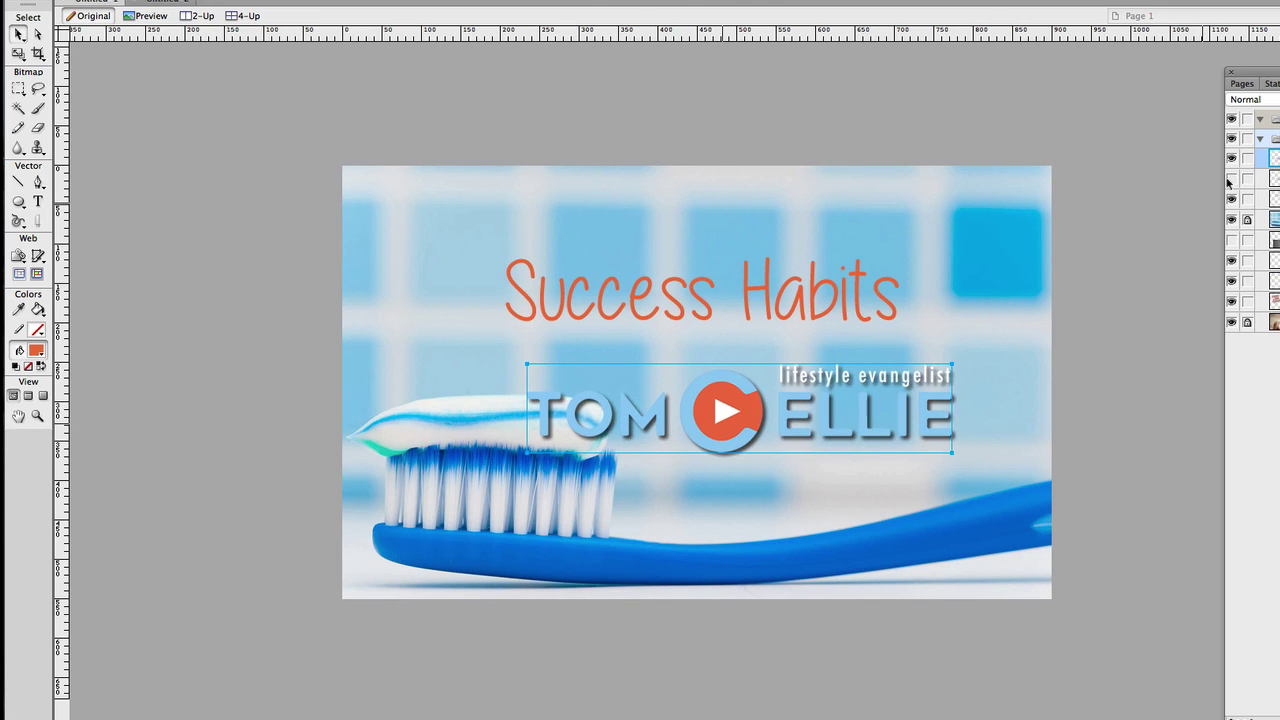
pyautogui.press('e')
pyautogui.moveTo(788, 372); pyautogui.dragTo(968, 369)
pyautogui.press('a')
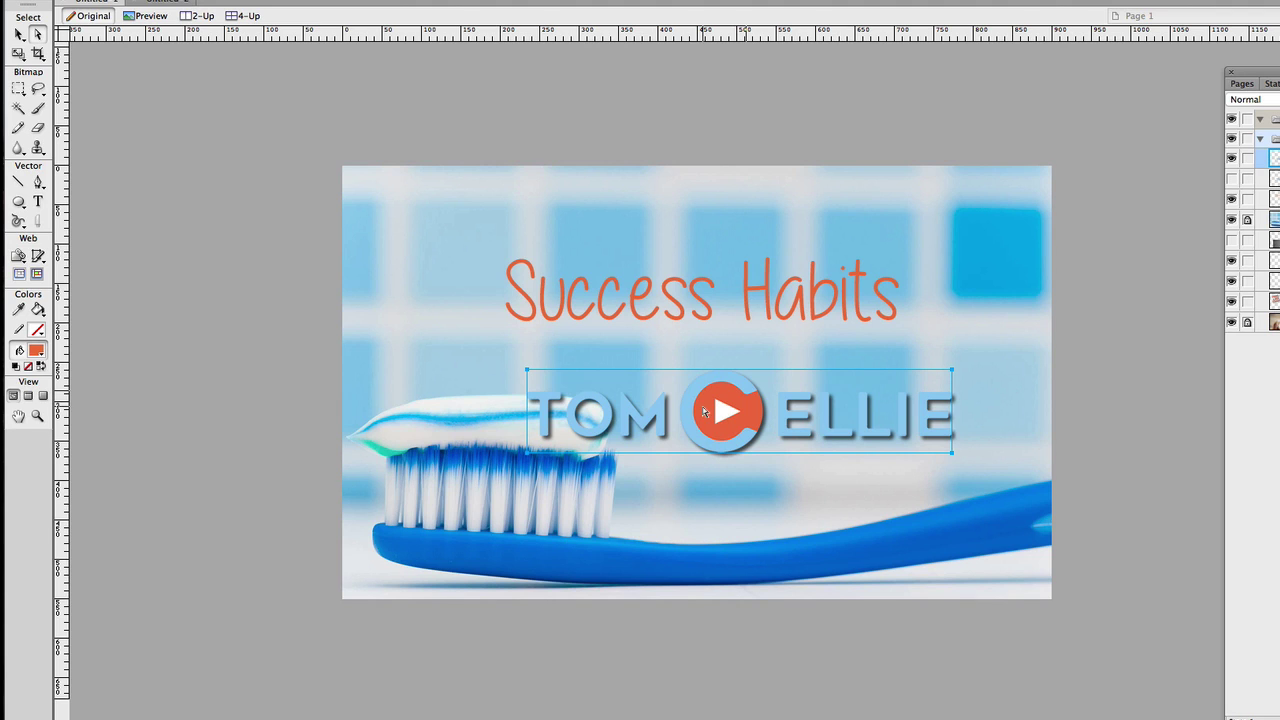
# Scale the logo copy down to less than half its size and place it in the graphic's lower-right corner.
pyautogui.moveTo(704, 412); pyautogui.dragTo(746, 465)
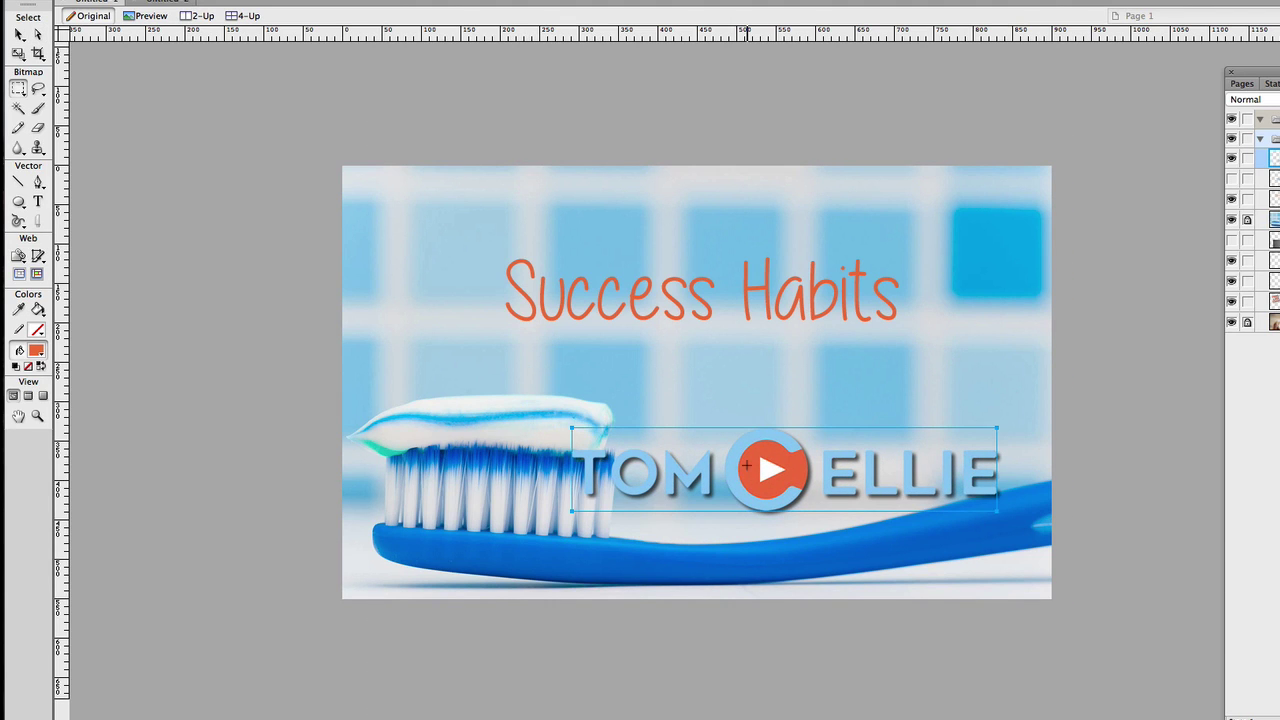
pyautogui.press('q')
pyautogui.moveTo(996, 427); pyautogui.dragTo(759, 522)
pyautogui.press('Return')
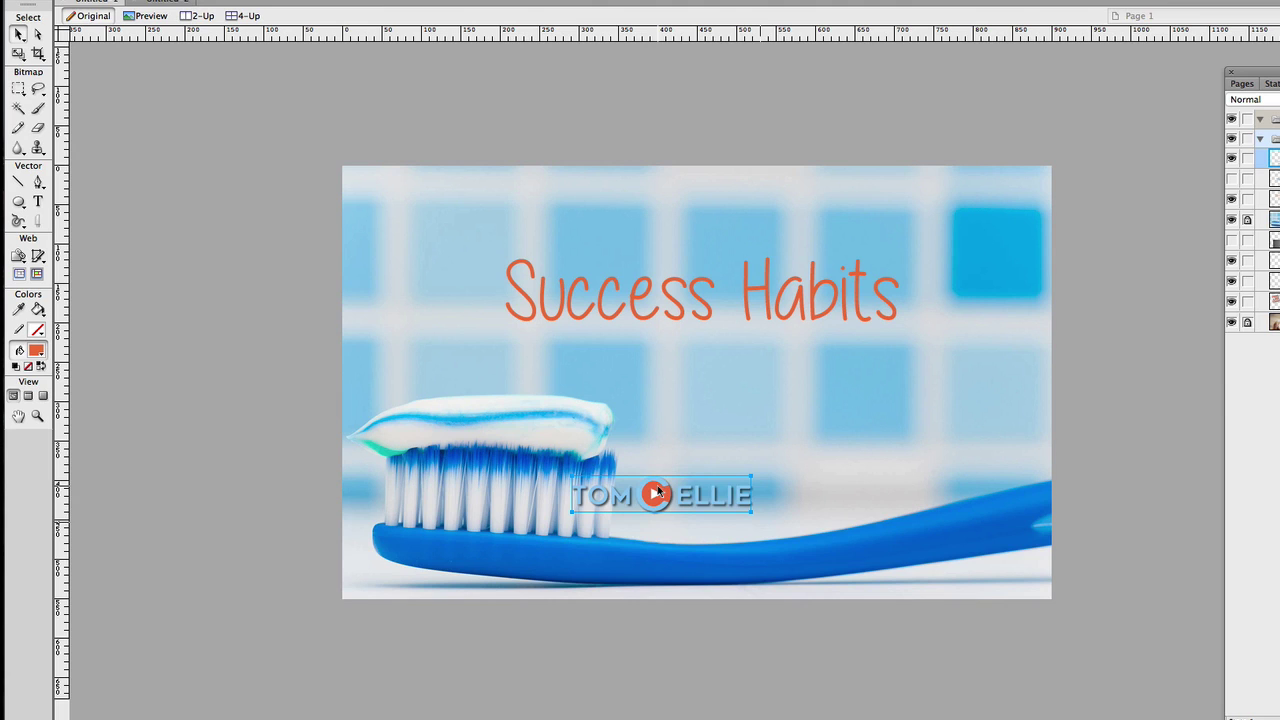
pyautogui.moveTo(657, 490); pyautogui.dragTo(944, 573)
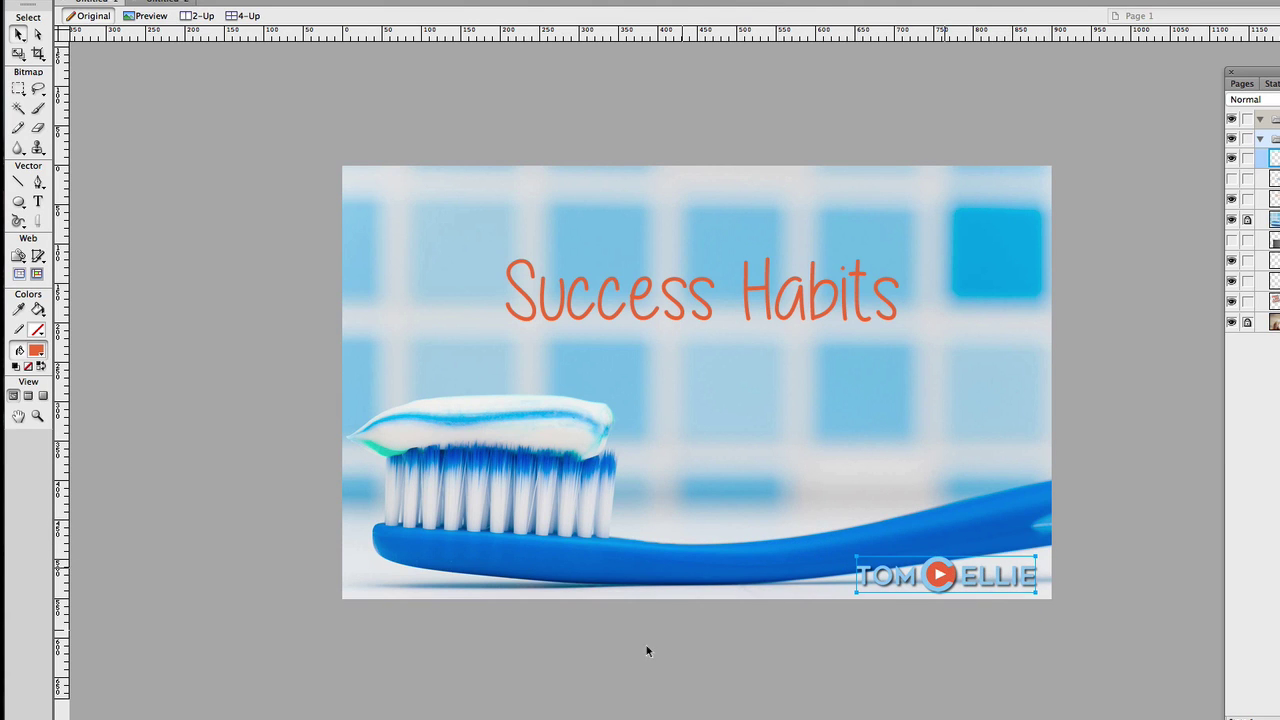
# Adjust the drop shadow settings of the small brand logo in the graphic's lower-right corner.
pyautogui.press('5')
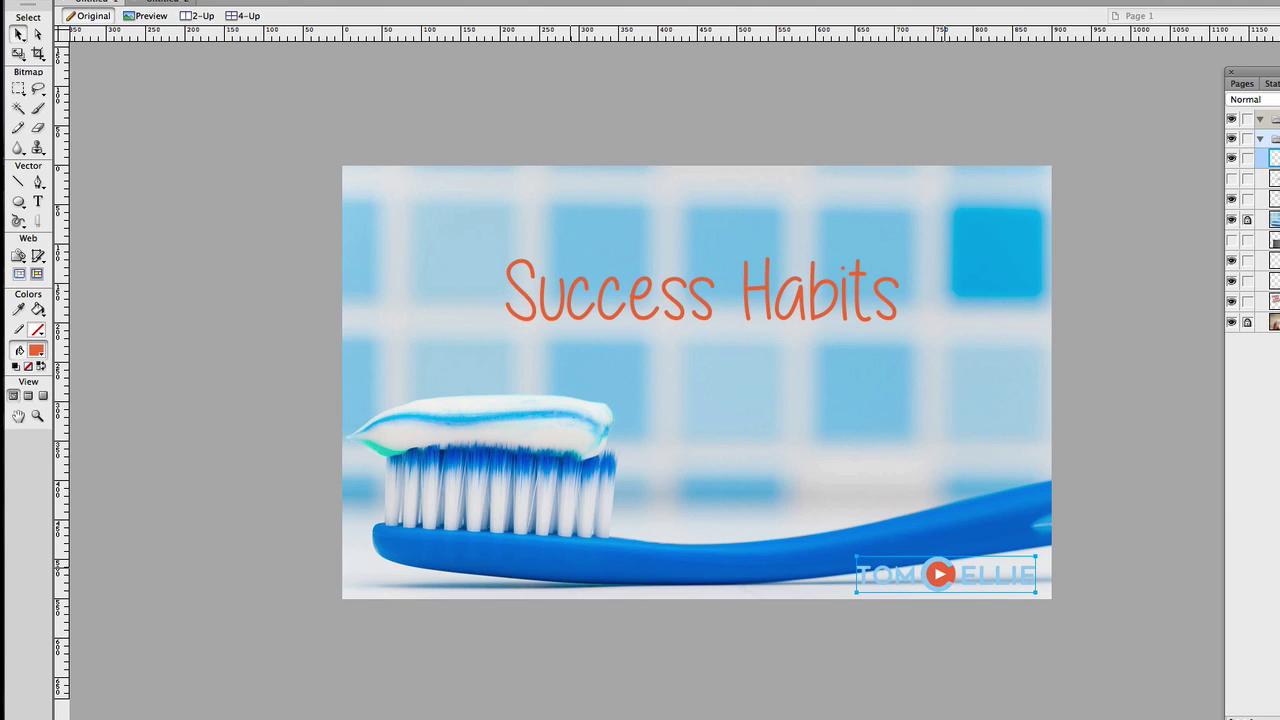
pyautogui.press('0')
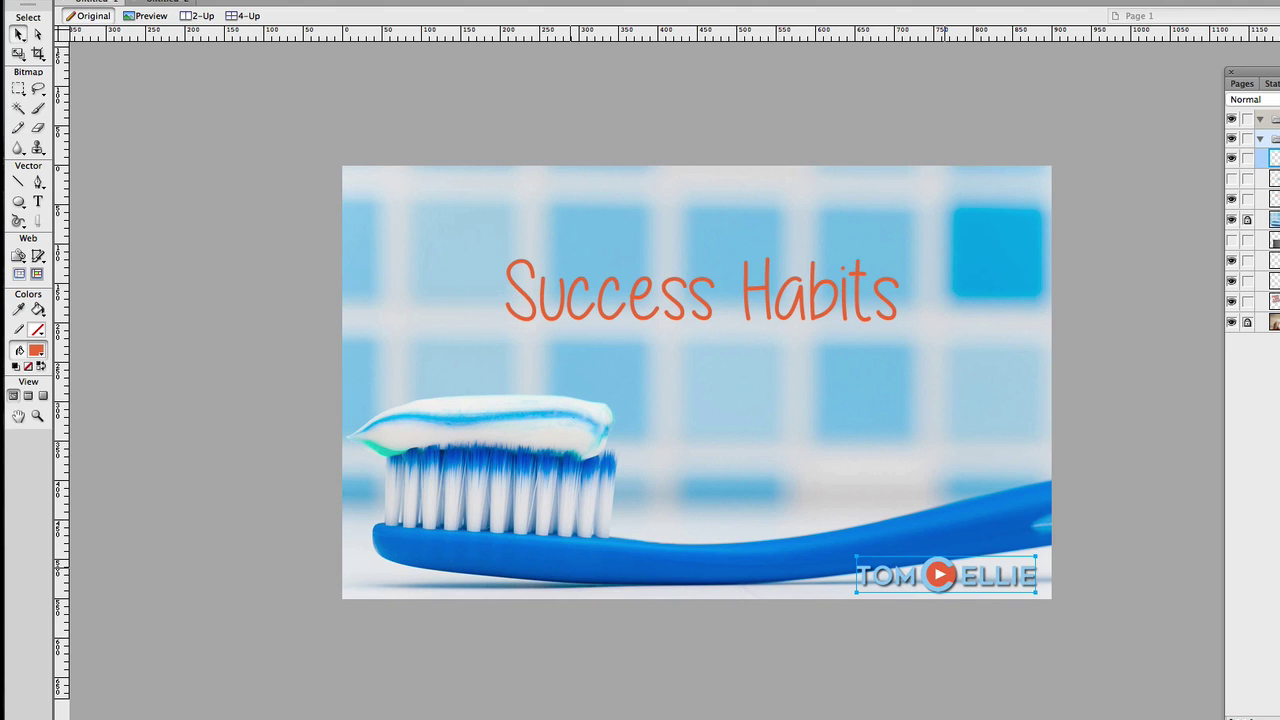
pyautogui.press('3')
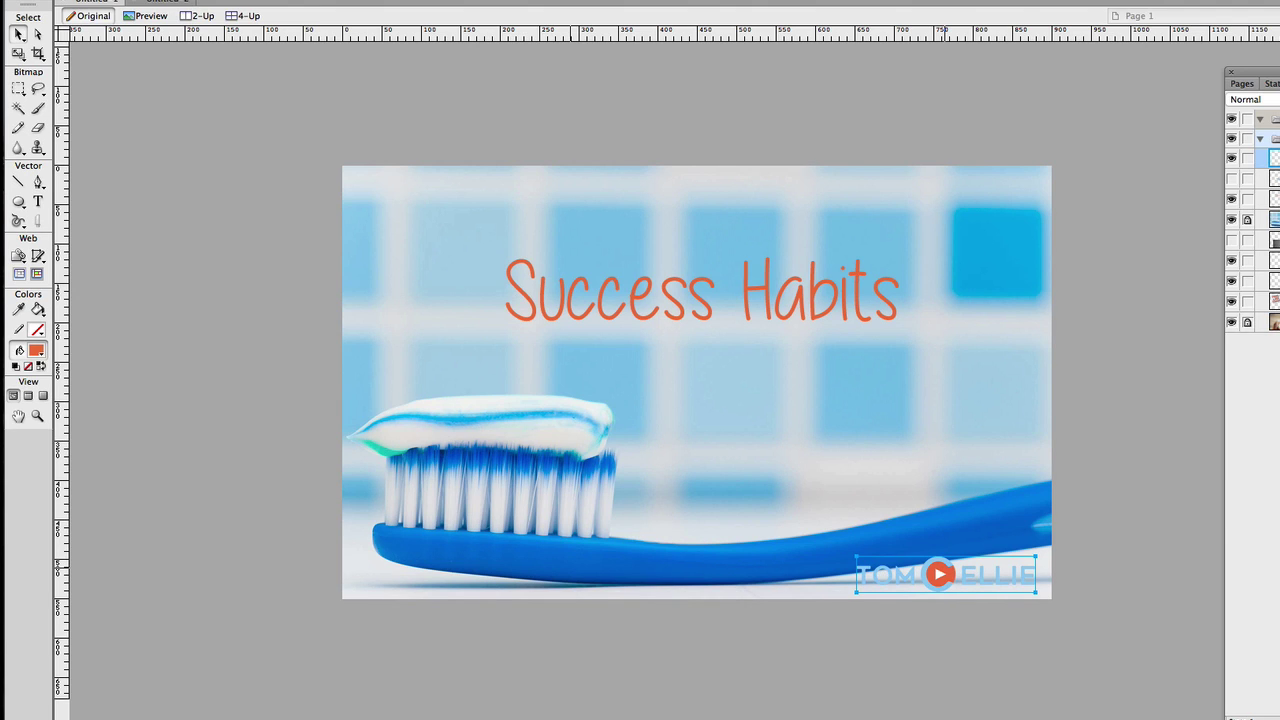
# Try a white glow in place of the drop shadow on the small brand logo.
pyautogui.click(515, 719)
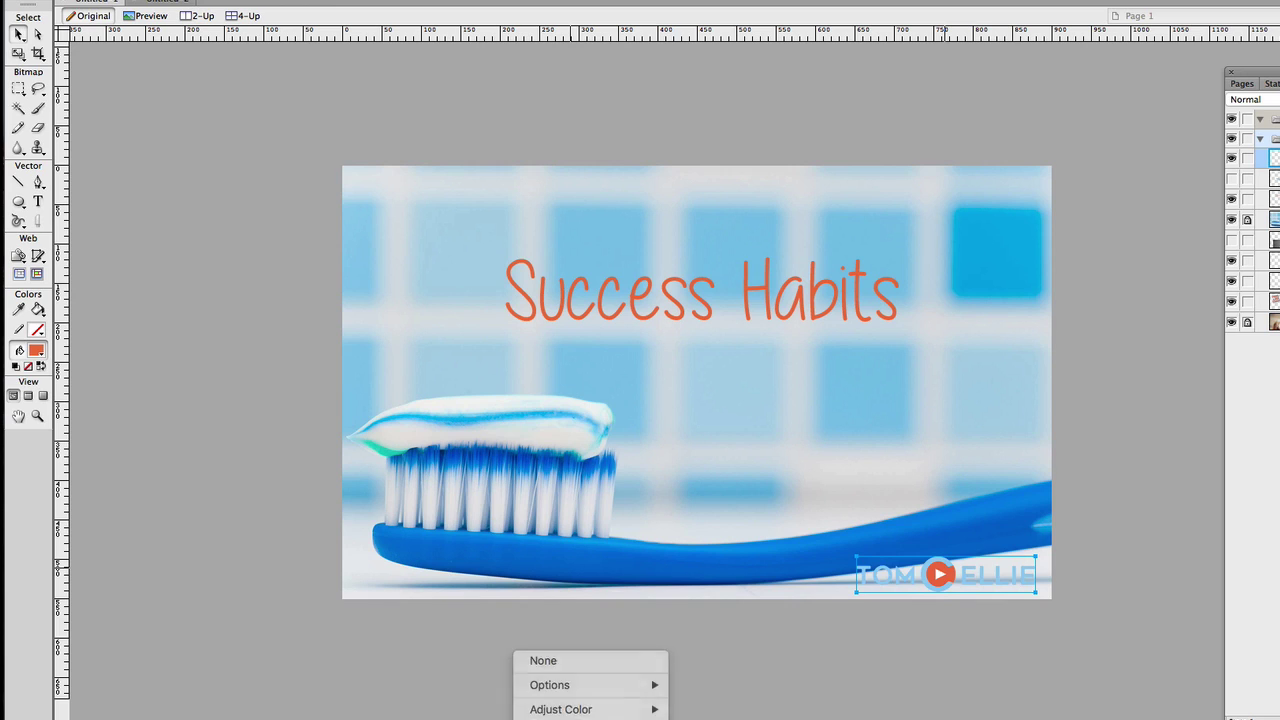
pyautogui.click(590, 719)
pyautogui.click(545, 719)
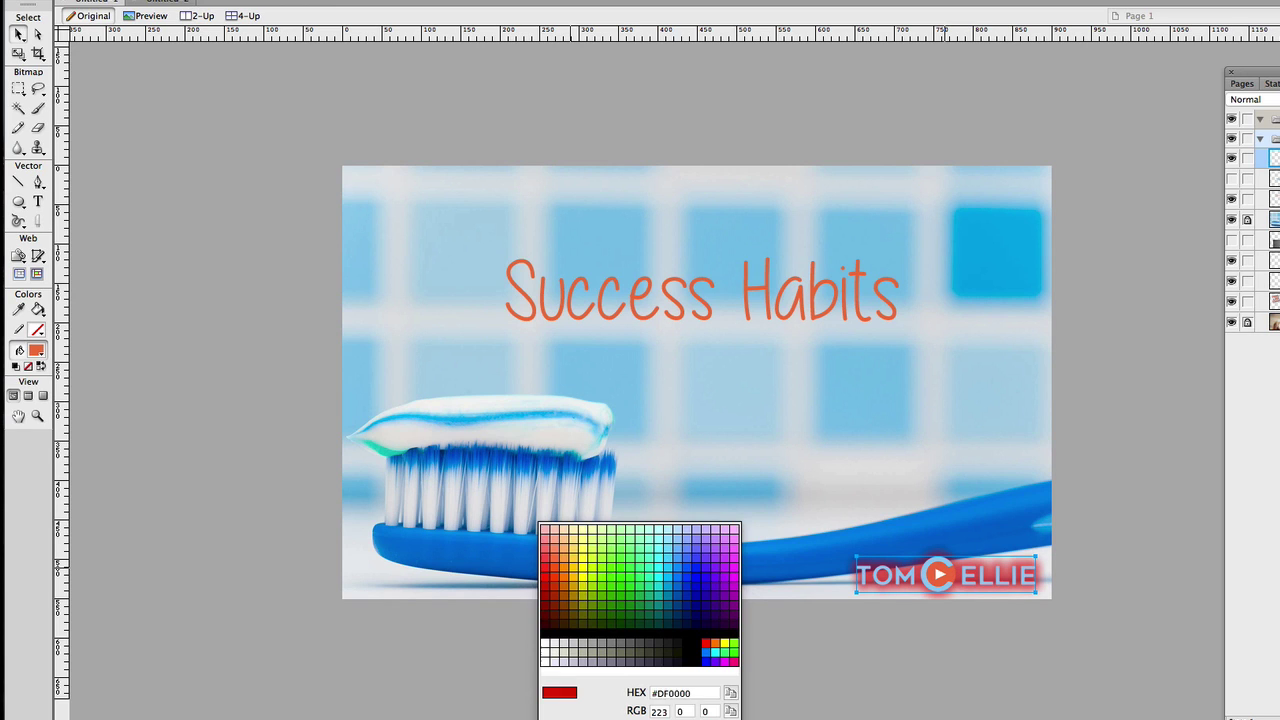
pyautogui.click(547, 642)
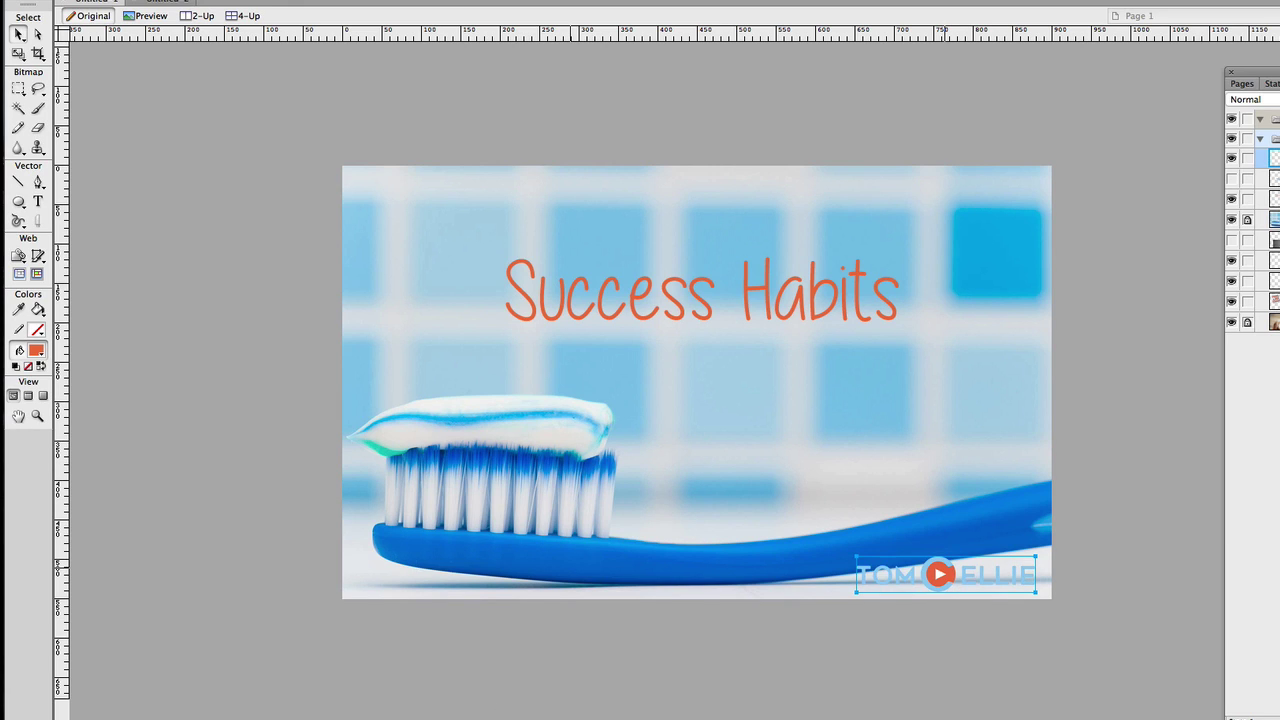
pyautogui.click(634, 603)
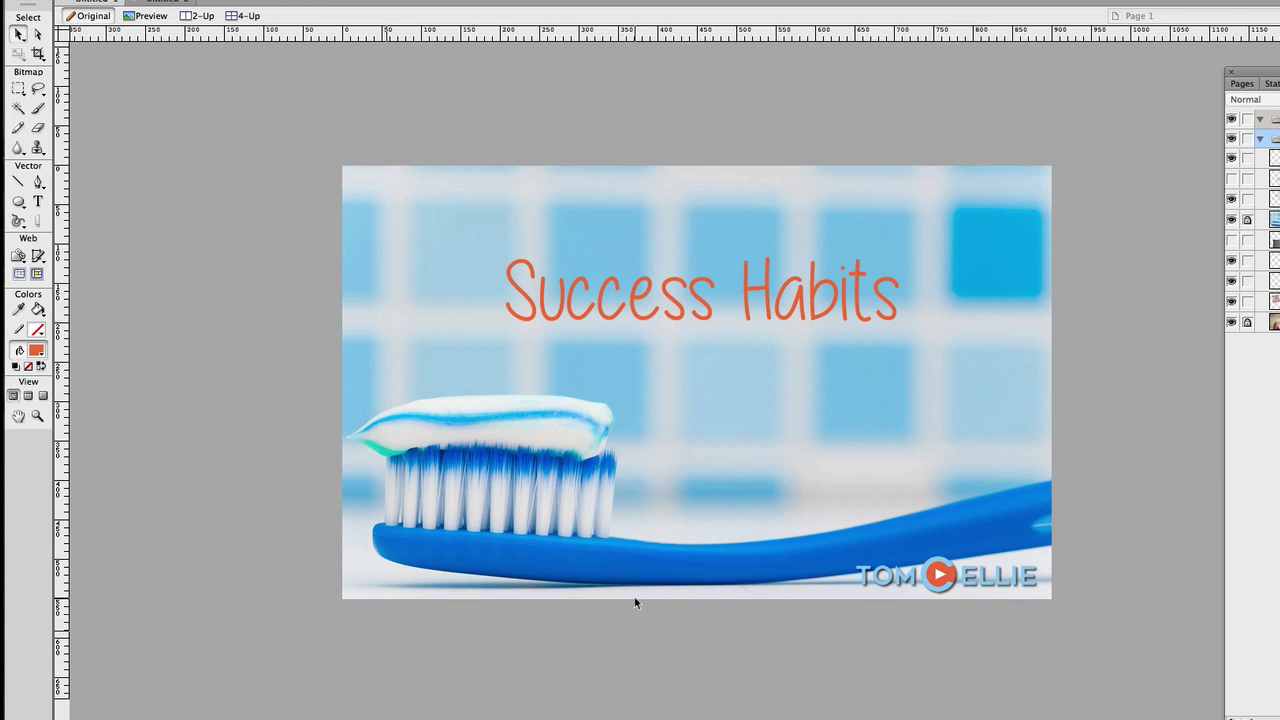
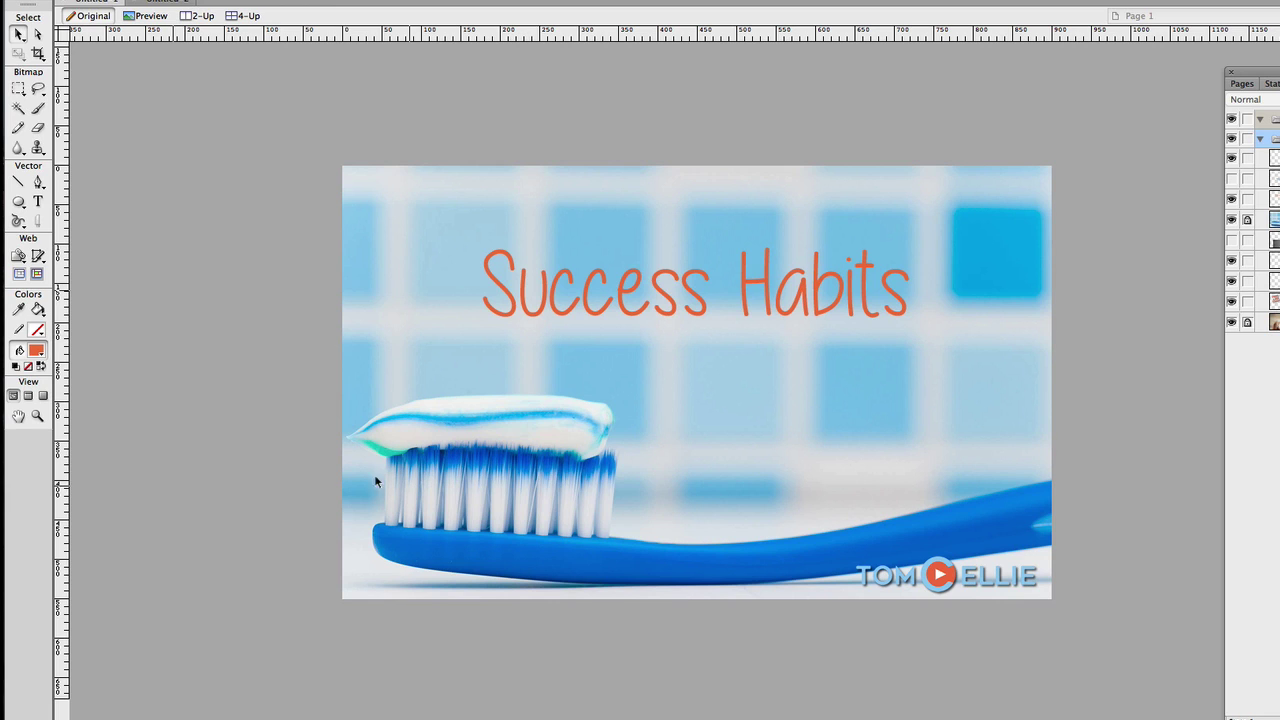
# Export the current page of the graphic, images only, as successhabits1.jpg into the YT-Thumbs folder.
pyautogui.click(125, 0)
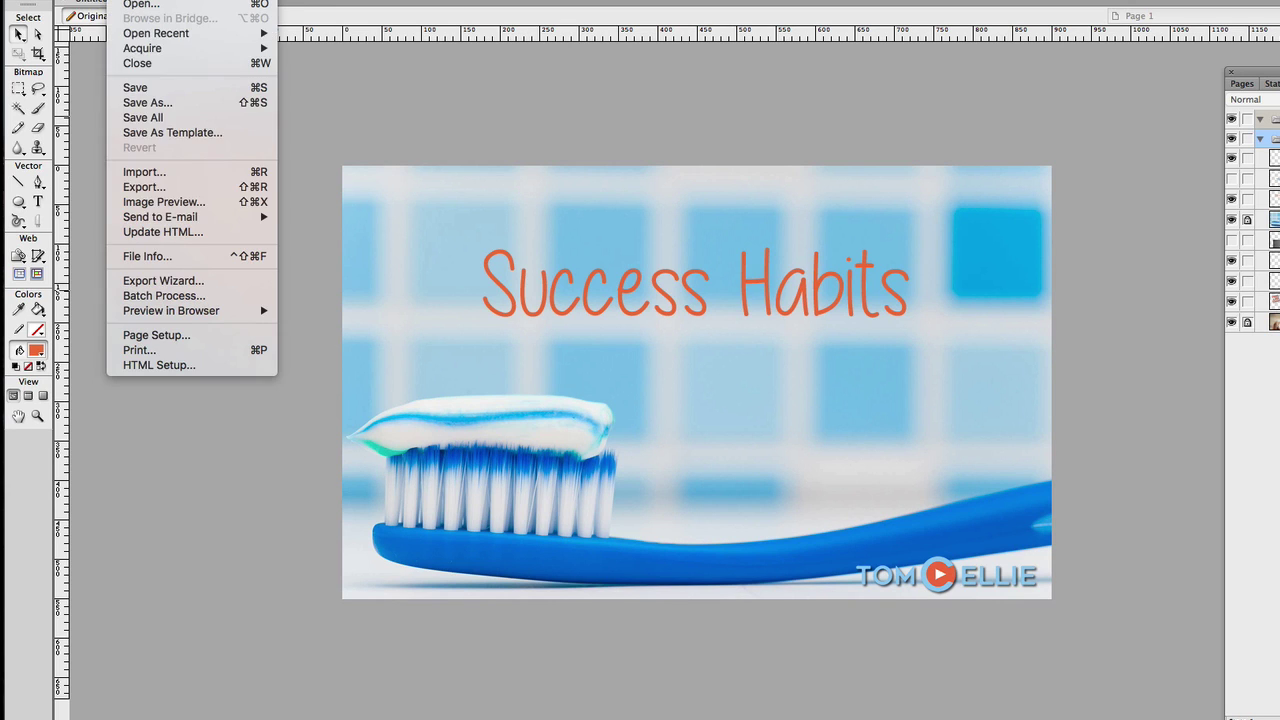
pyautogui.click(145, 187)
pyautogui.write('successhabits1')
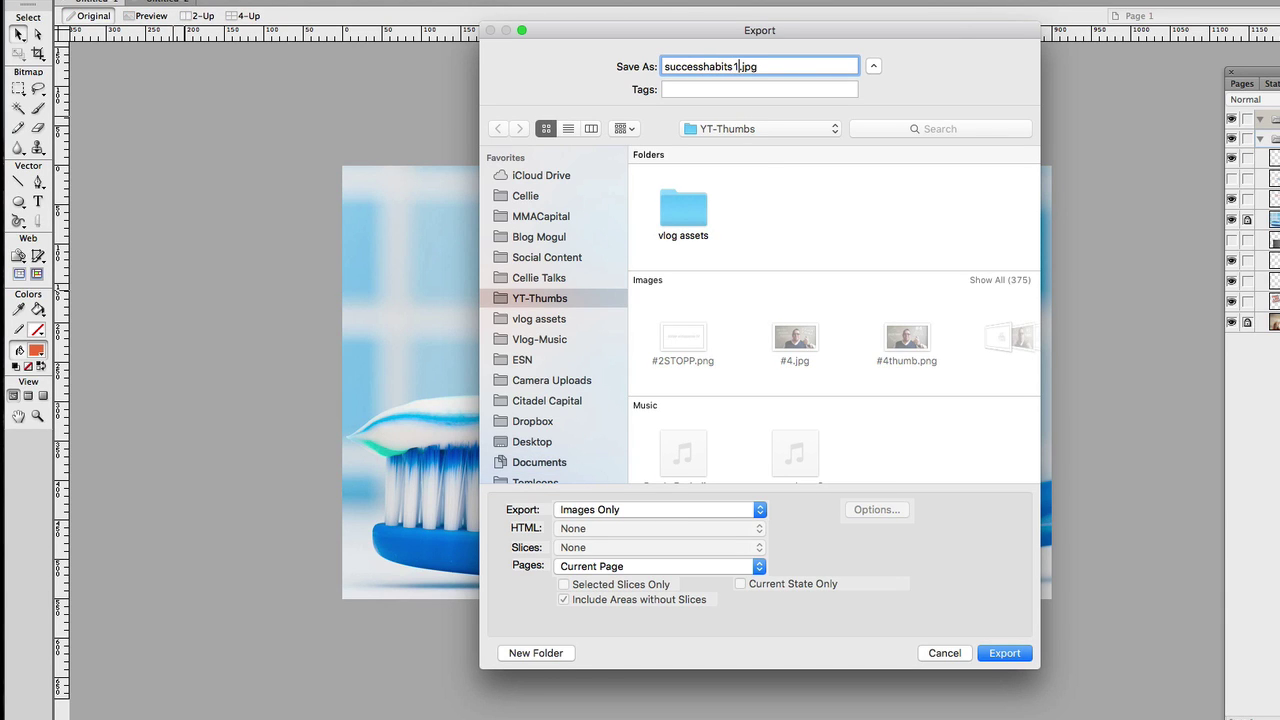
pyautogui.press('Return')
# Switch to the WordPress post in the browser, start a media file upload and search the computer for "successhabits".
pyautogui.hotkey('ctrl', 'Left')
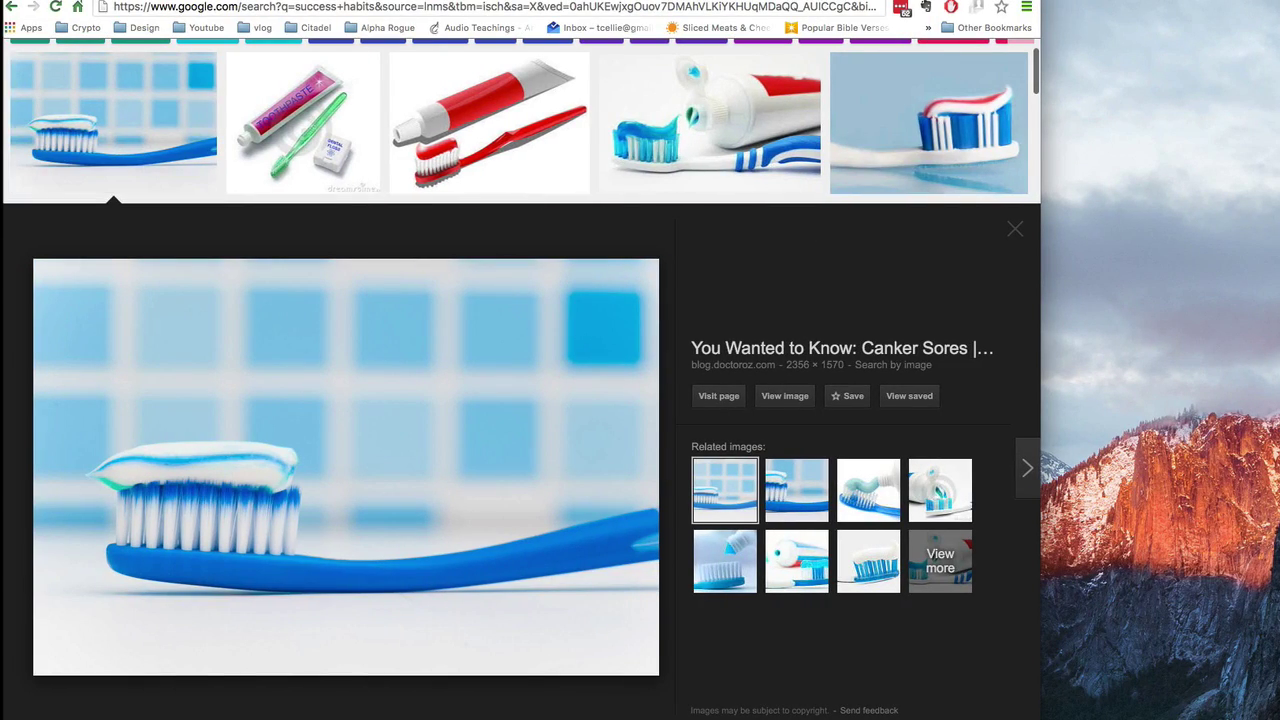
pyautogui.hotkey('ctrl', 'Tab')
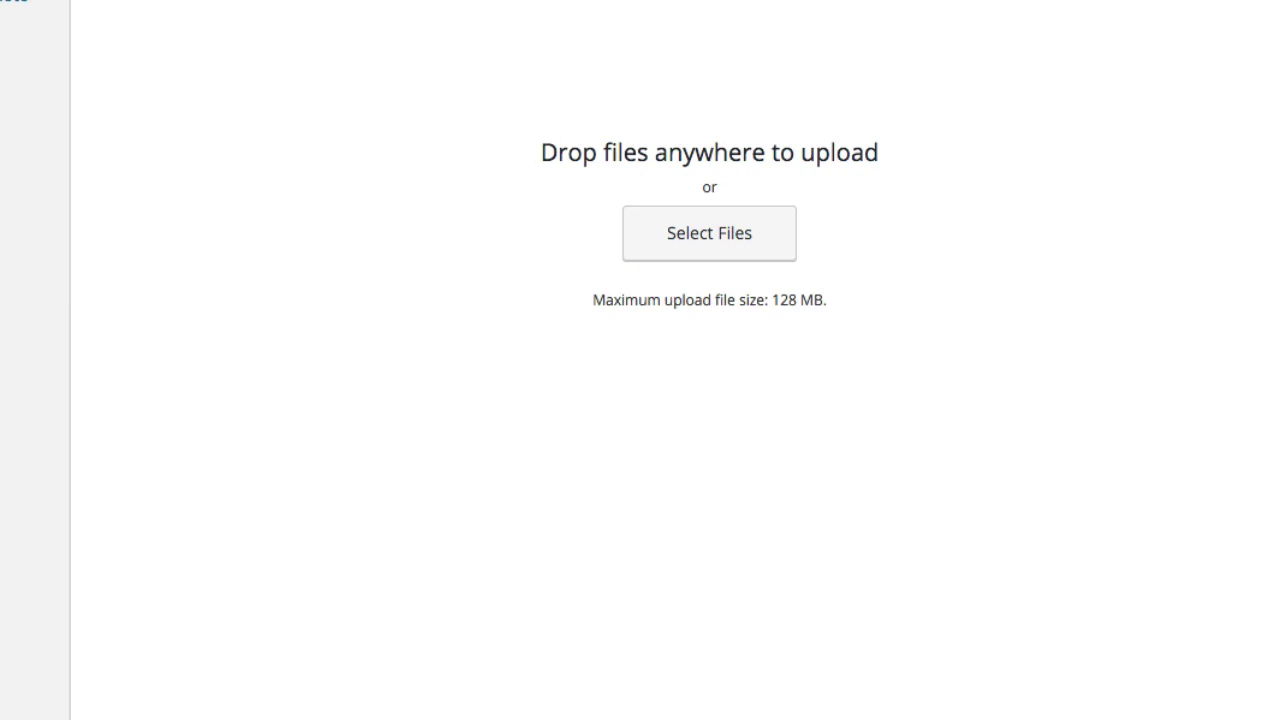
pyautogui.click(690, 250)
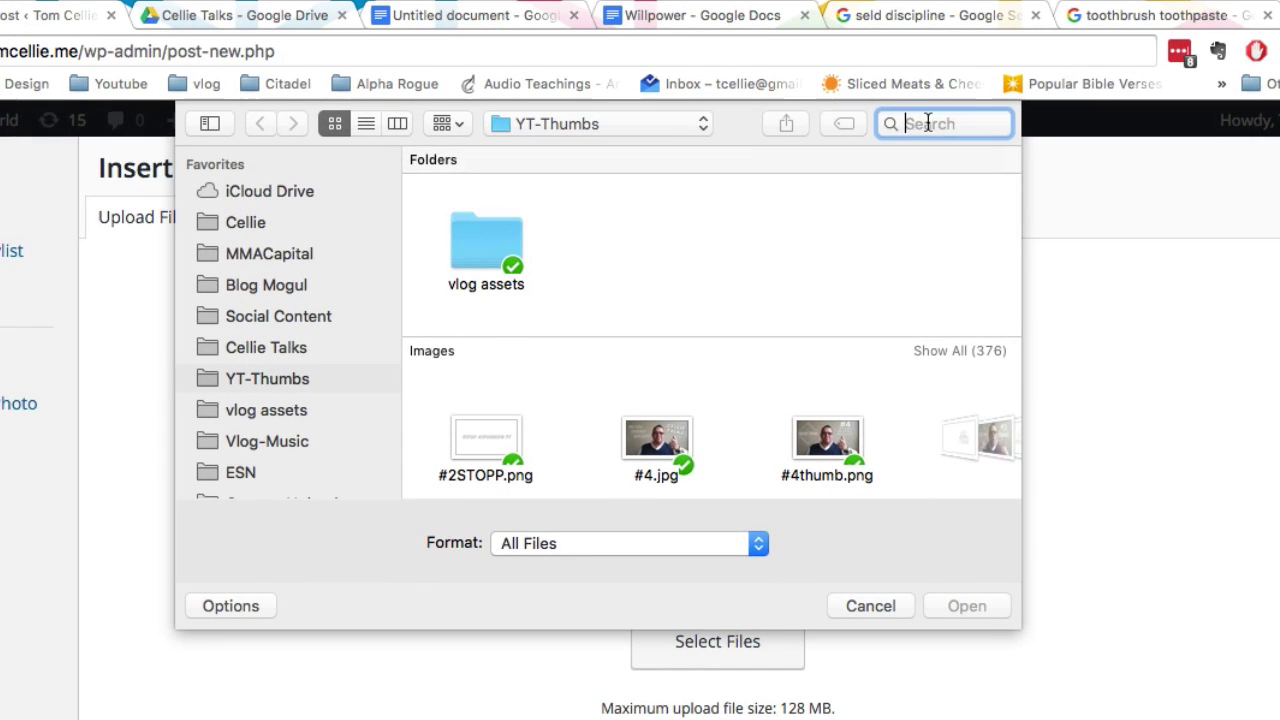
pyautogui.write('succ')
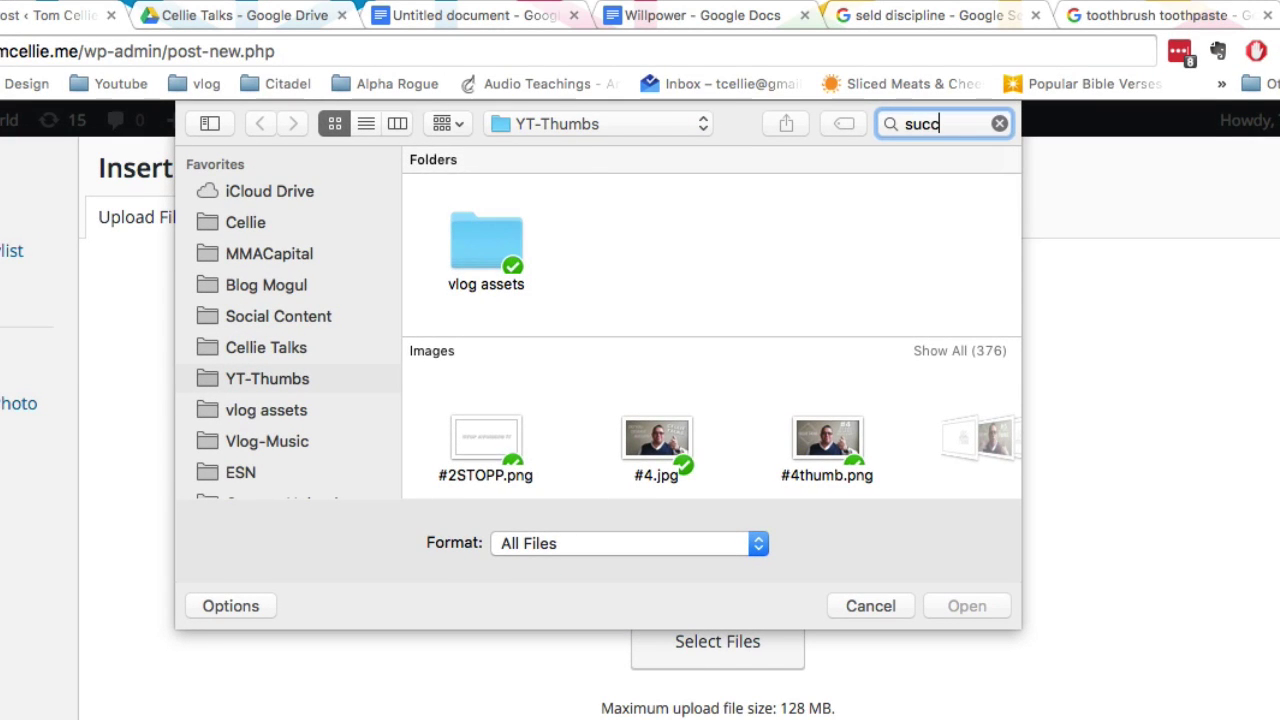
pyautogui.write('esshabits')
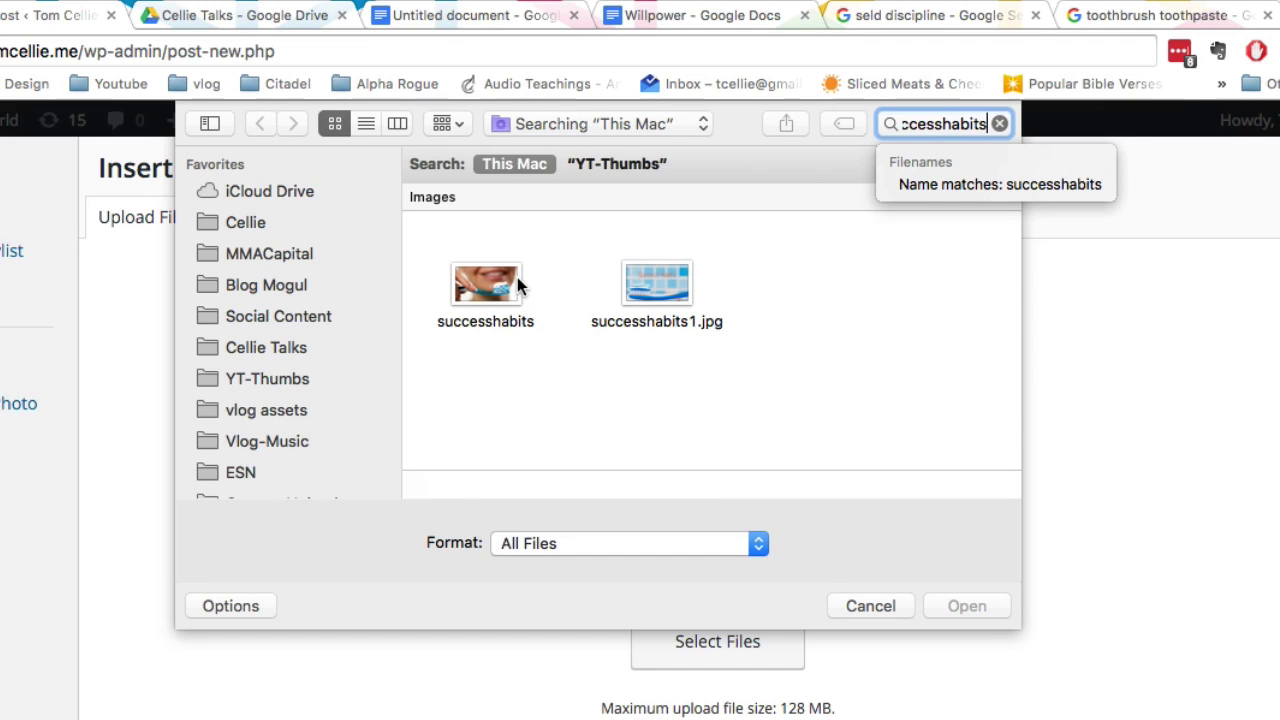
# Preview the files successhabits and successhabits1.jpg to tell which one holds the finished toothbrush graphic.
pyautogui.click(484, 285)
pyautogui.click(484, 285)
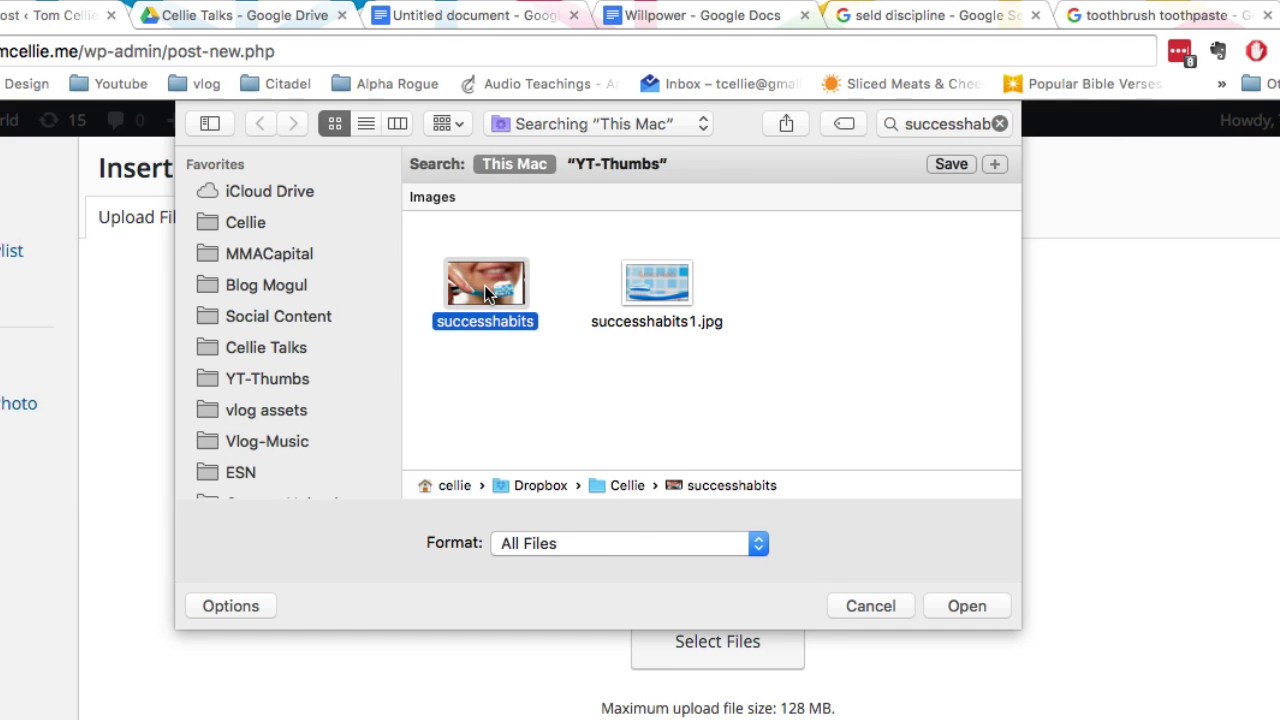
pyautogui.press('space')
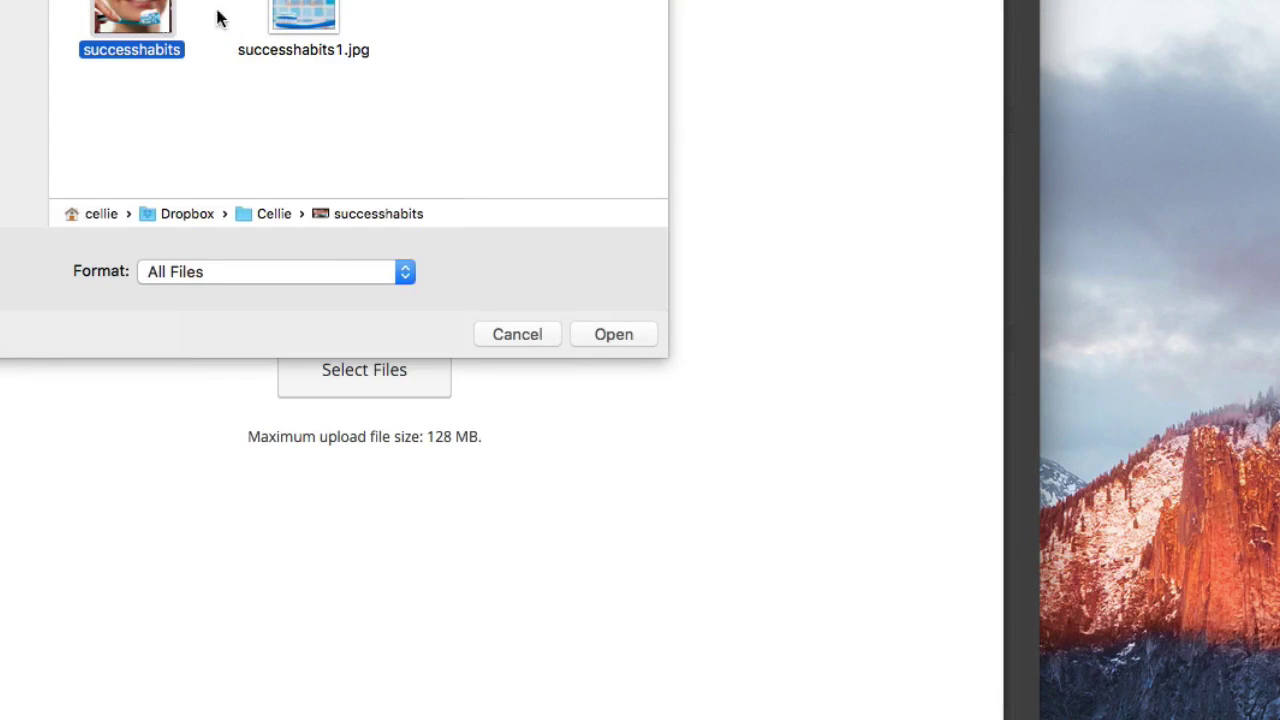
pyautogui.click(298, 25)
pyautogui.press('space')
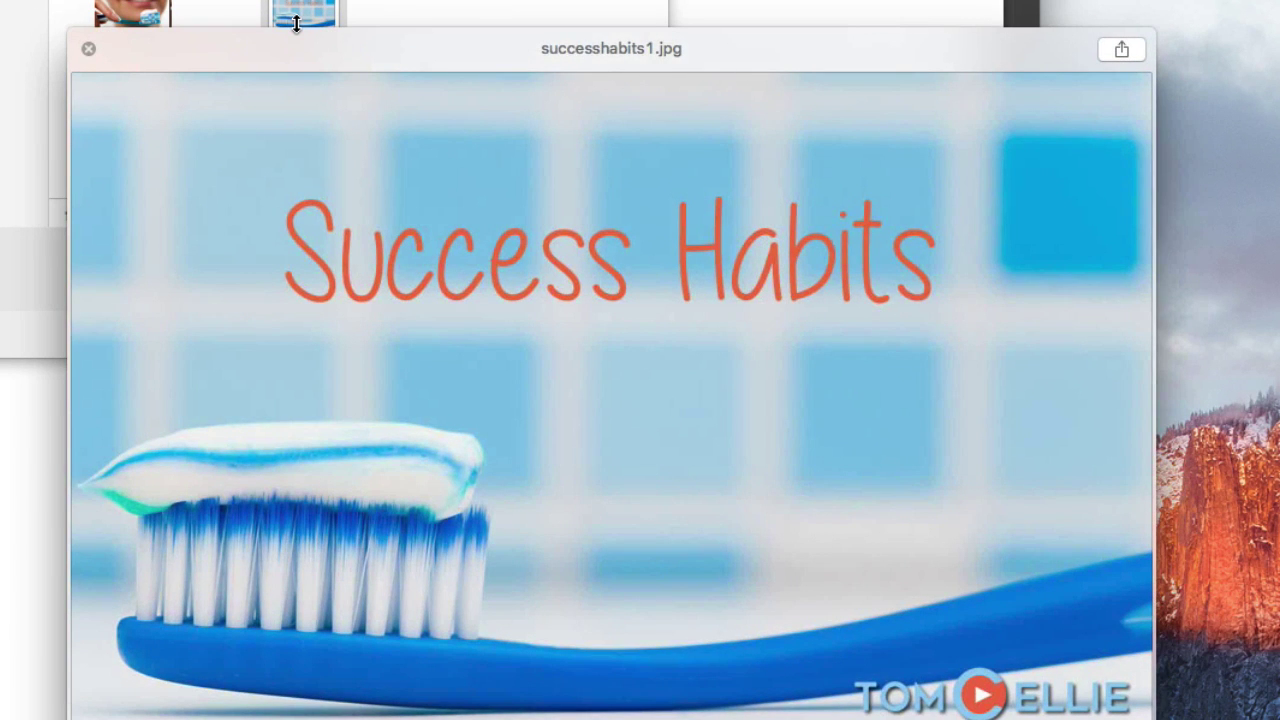
pyautogui.press('space')
pyautogui.click(143, 12)
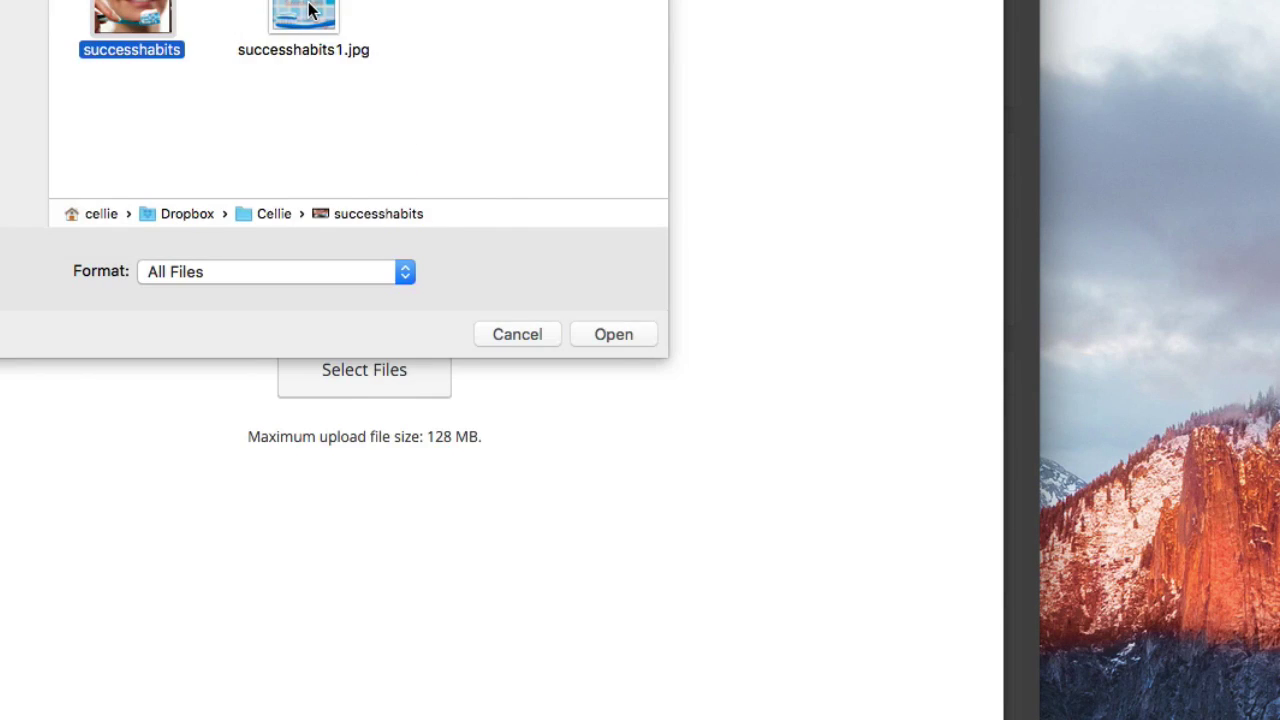
# Upload successhabits1.jpg and insert it into the post at full size, 900 × 550, with Center alignment.
pyautogui.click(308, 14)
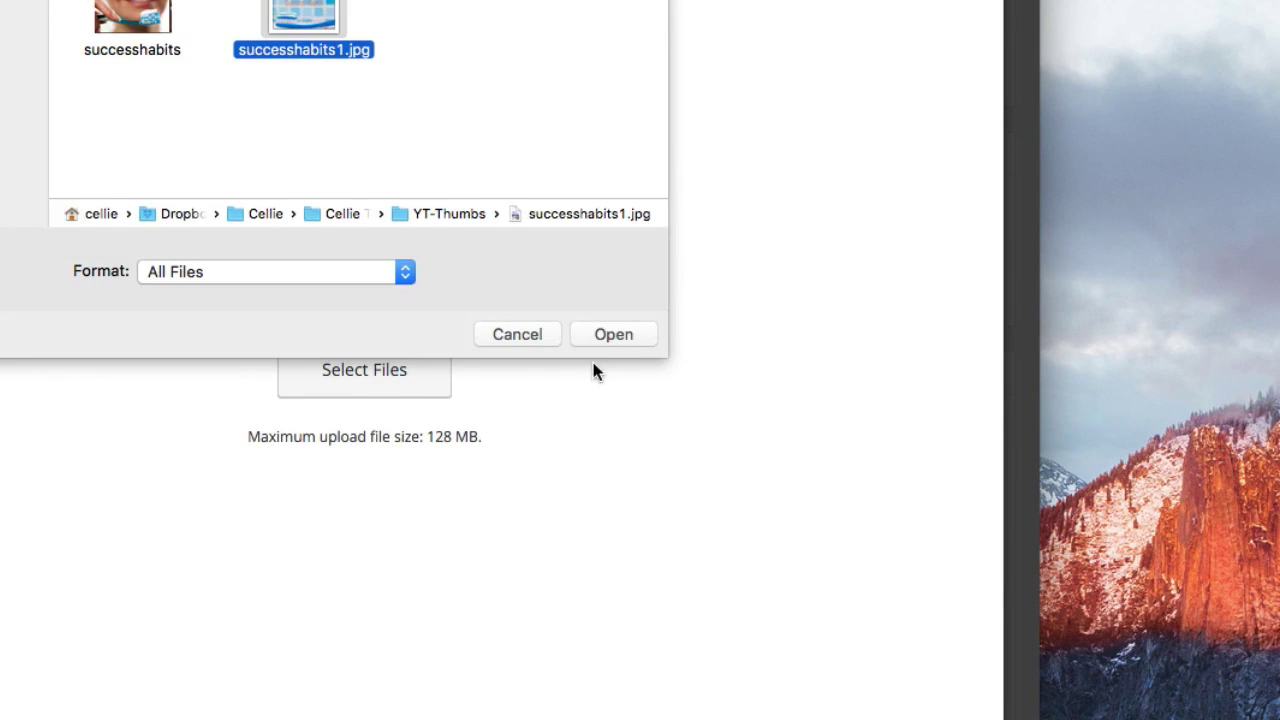
pyautogui.click(605, 336)
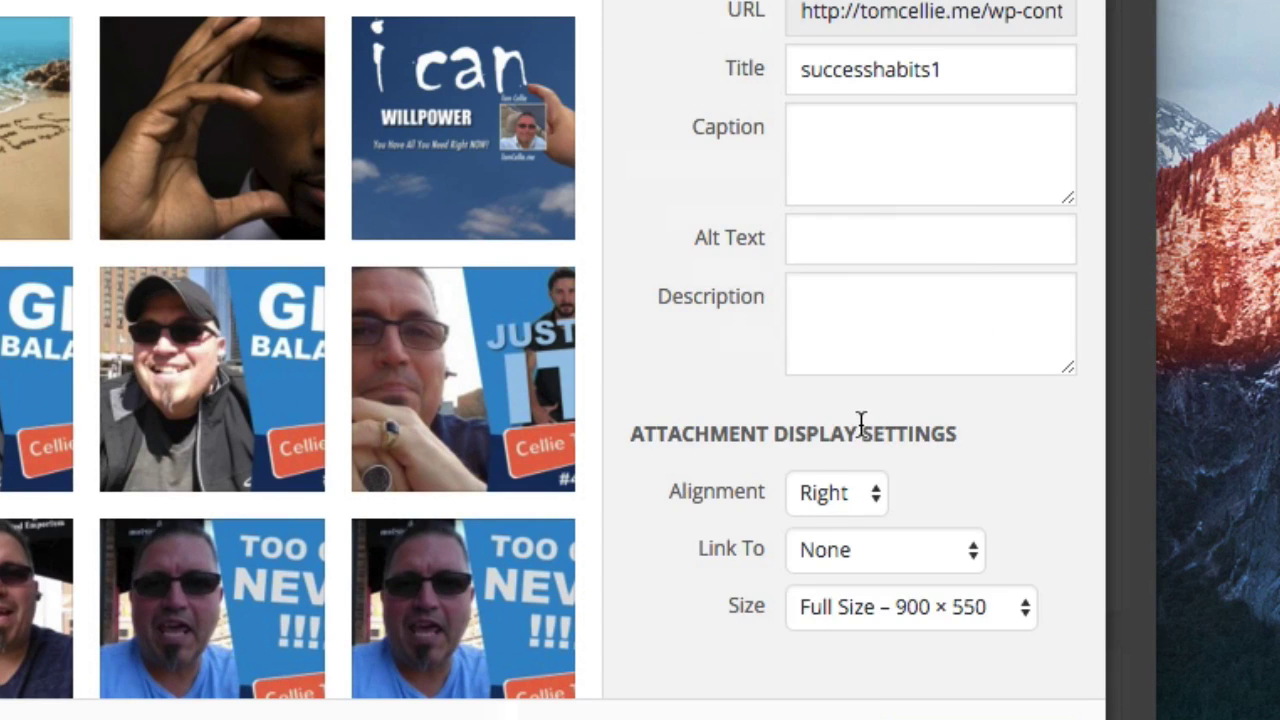
pyautogui.click(836, 491)
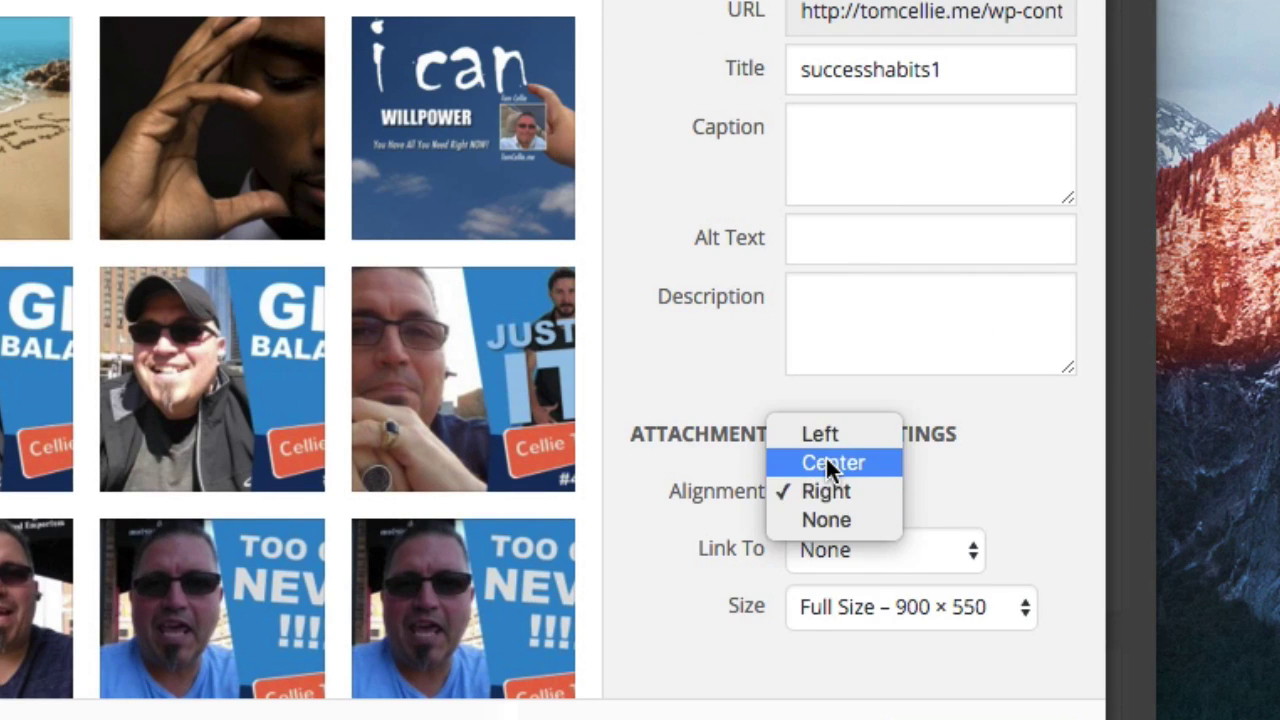
pyautogui.click(827, 462)
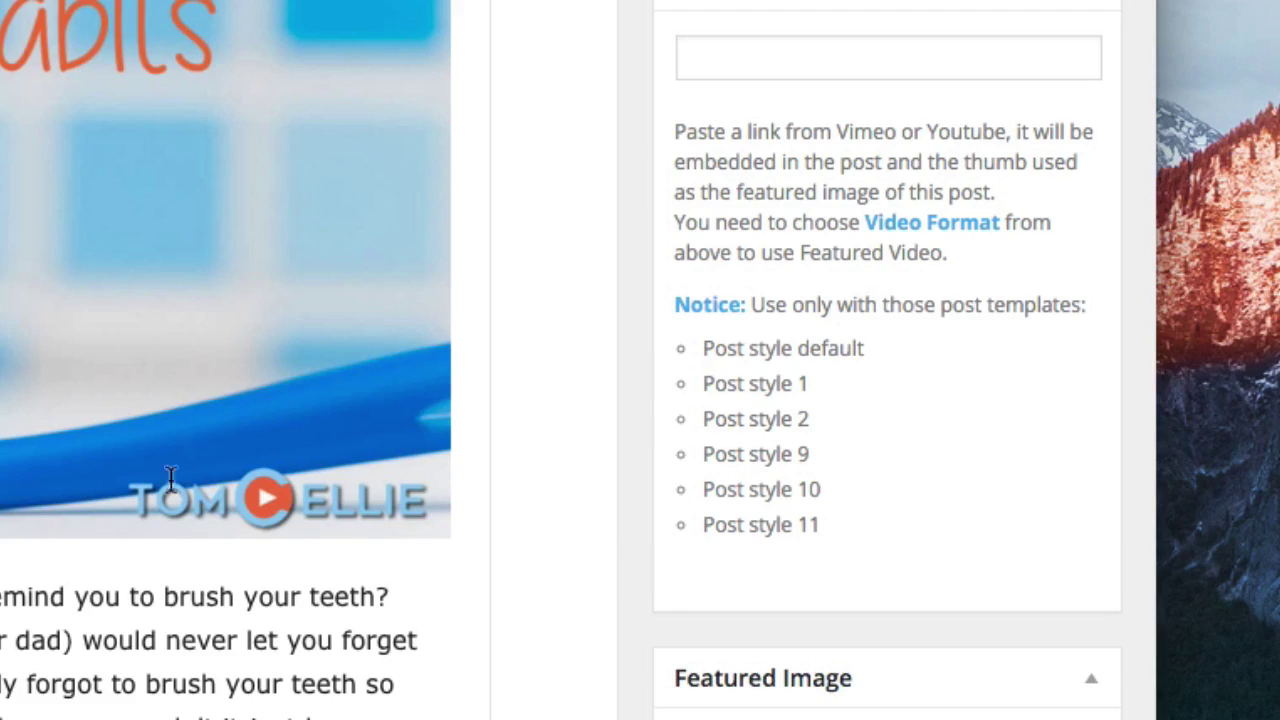
# Review the post from its opening paragraph onward, checking how the pictures sit among the text and where long text-only stretches remain.
pyautogui.scroll(15, 600, 400)
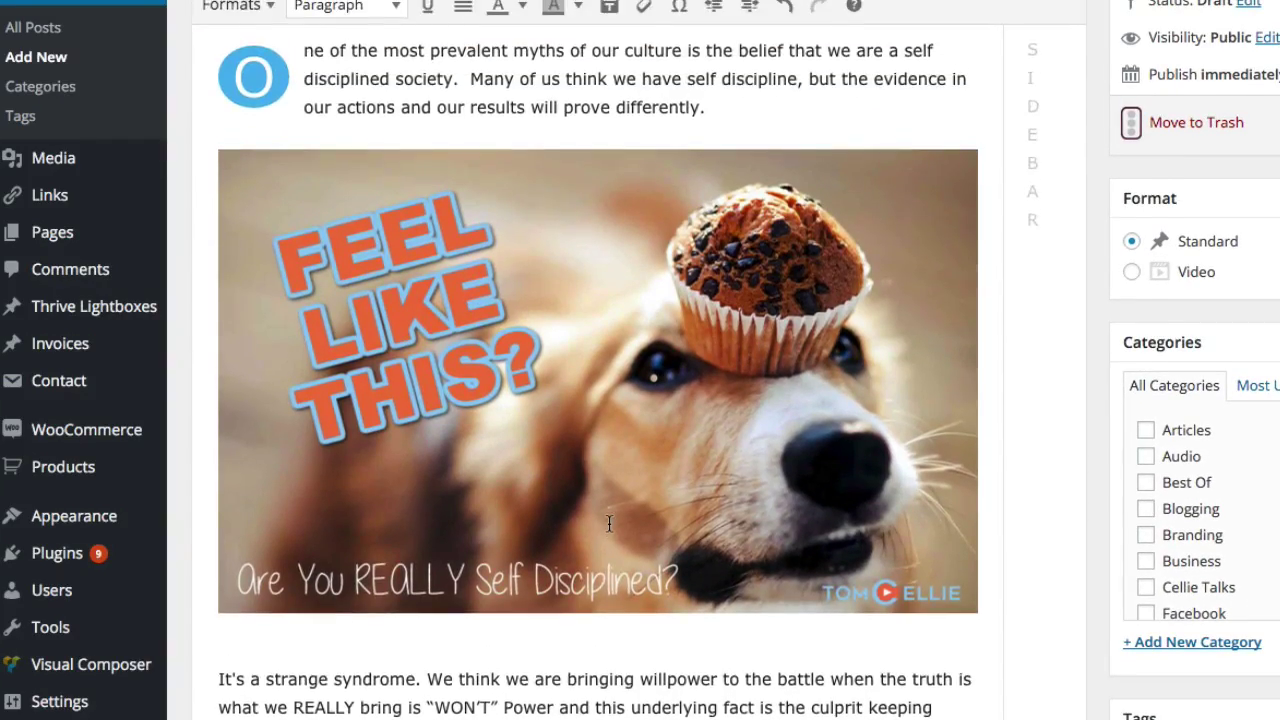
pyautogui.scroll(-2, 609, 524)
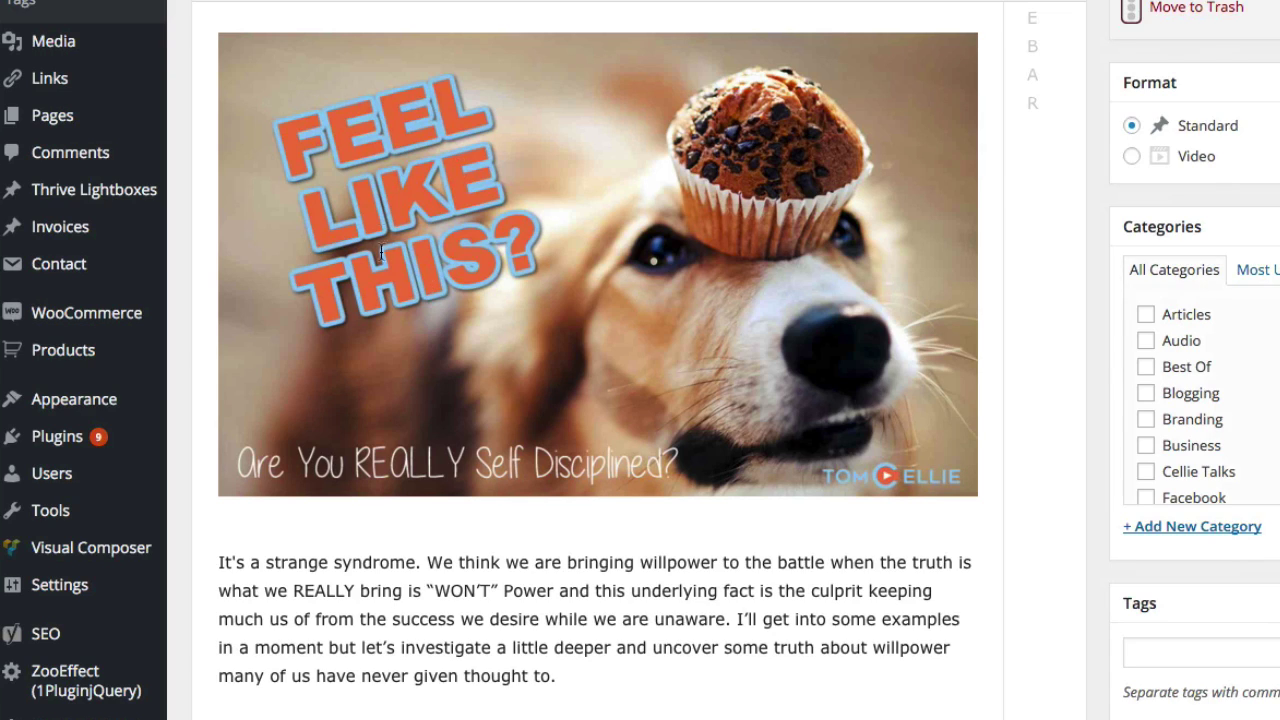
pyautogui.scroll(-5, 494, 247)
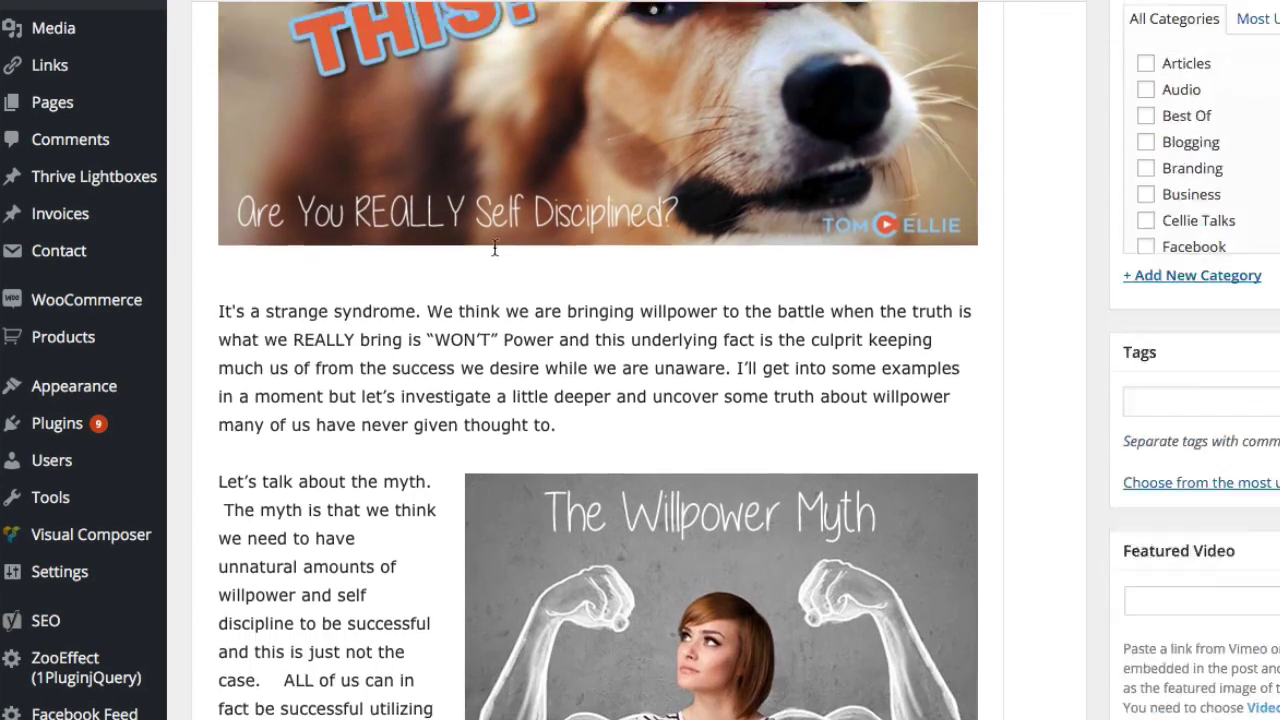
pyautogui.scroll(-5, 494, 247)
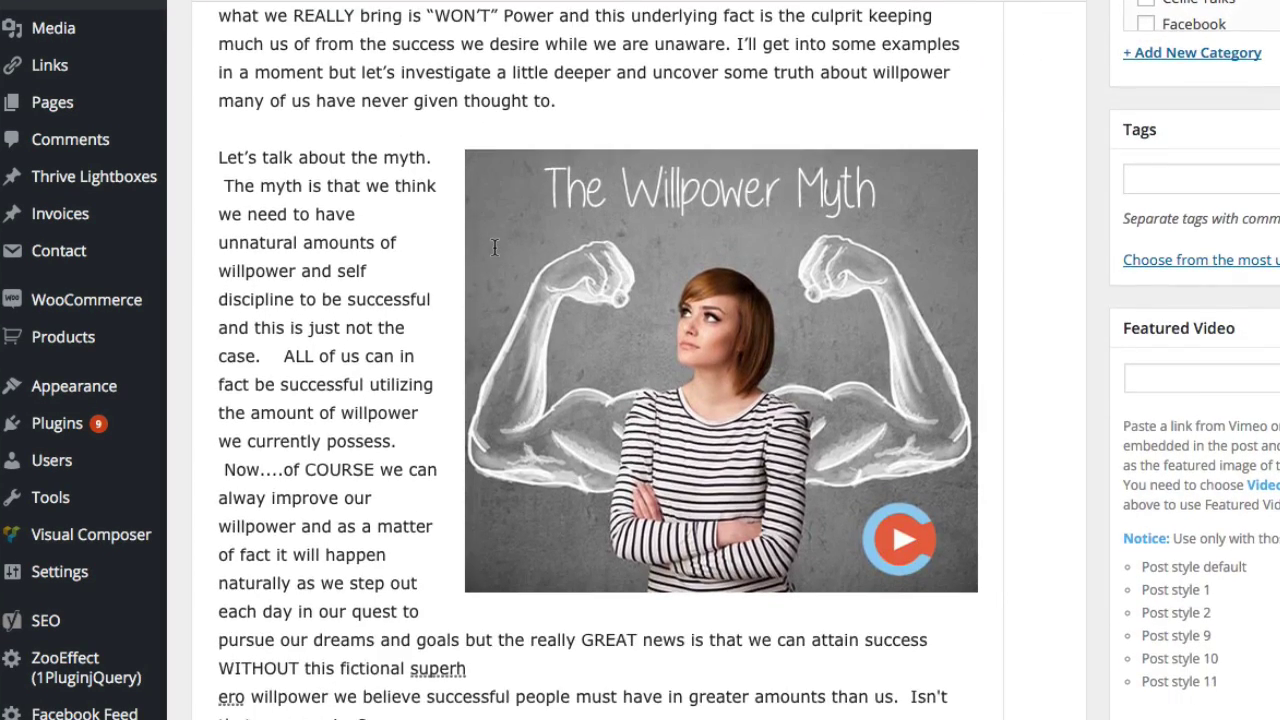
pyautogui.scroll(-1, 494, 247)
pyautogui.scroll(1, 494, 247)
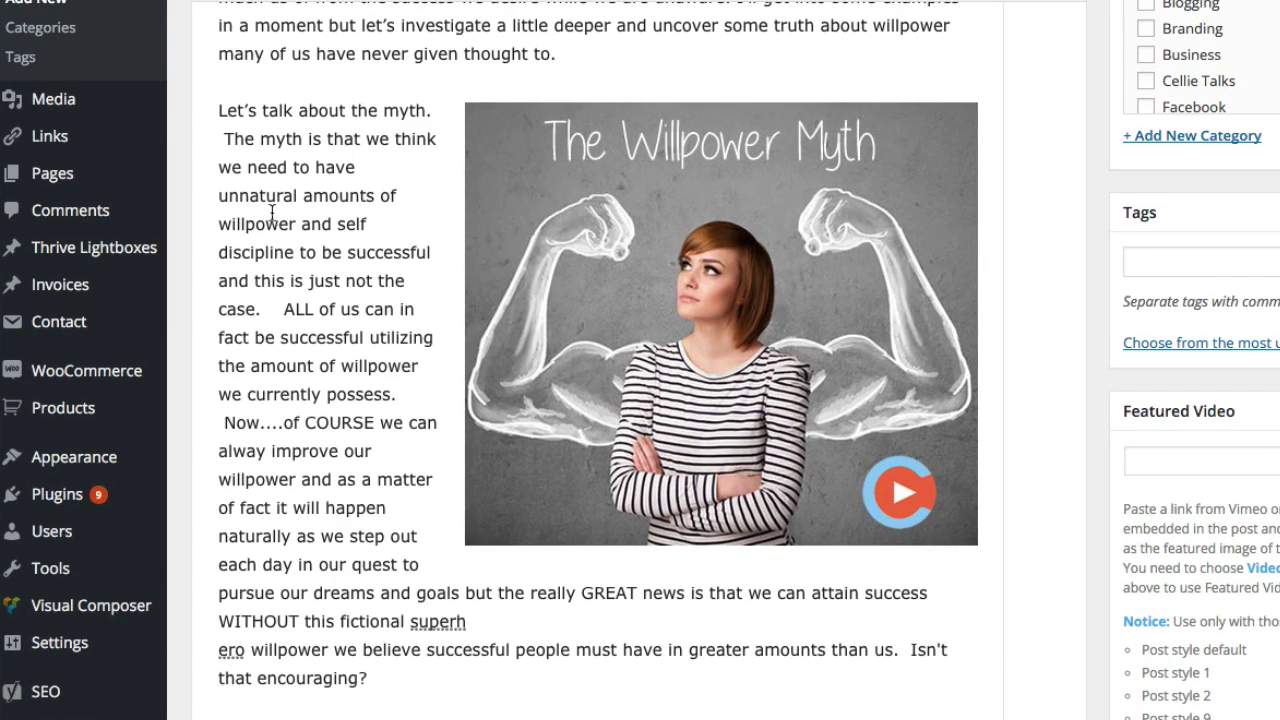
pyautogui.scroll(-2, 315, 279)
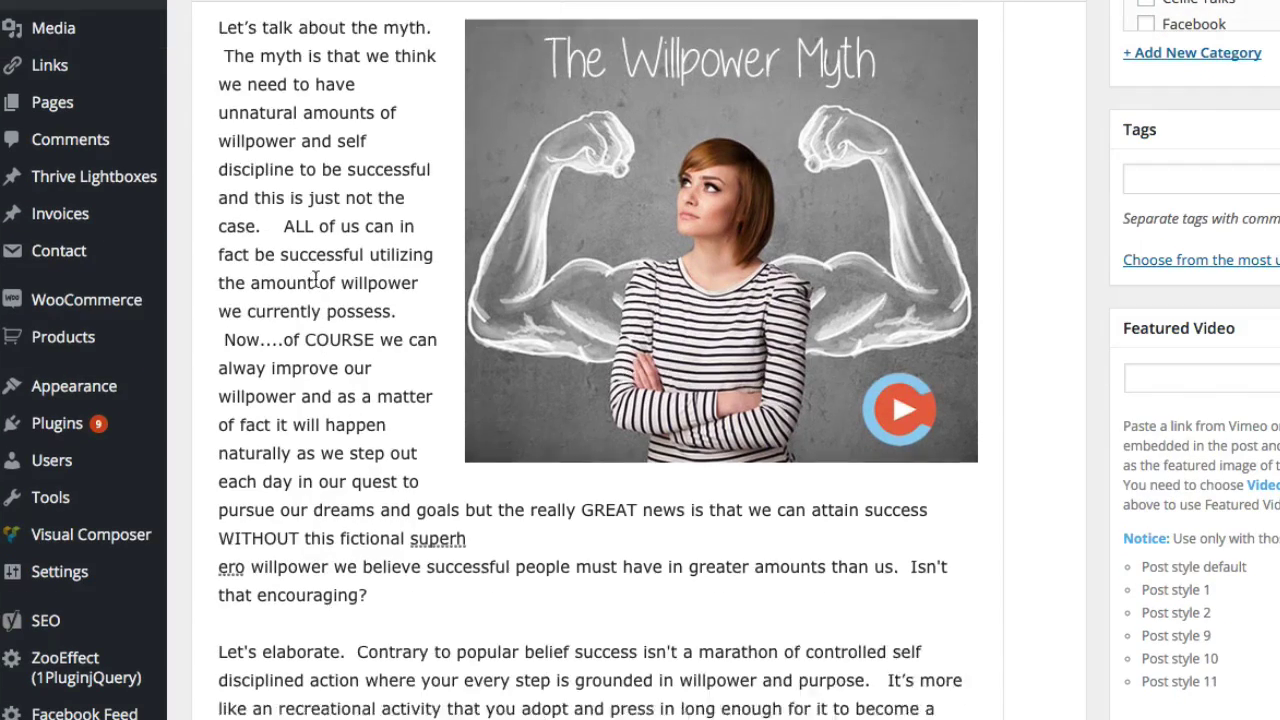
pyautogui.scroll(-8, 440, 213)
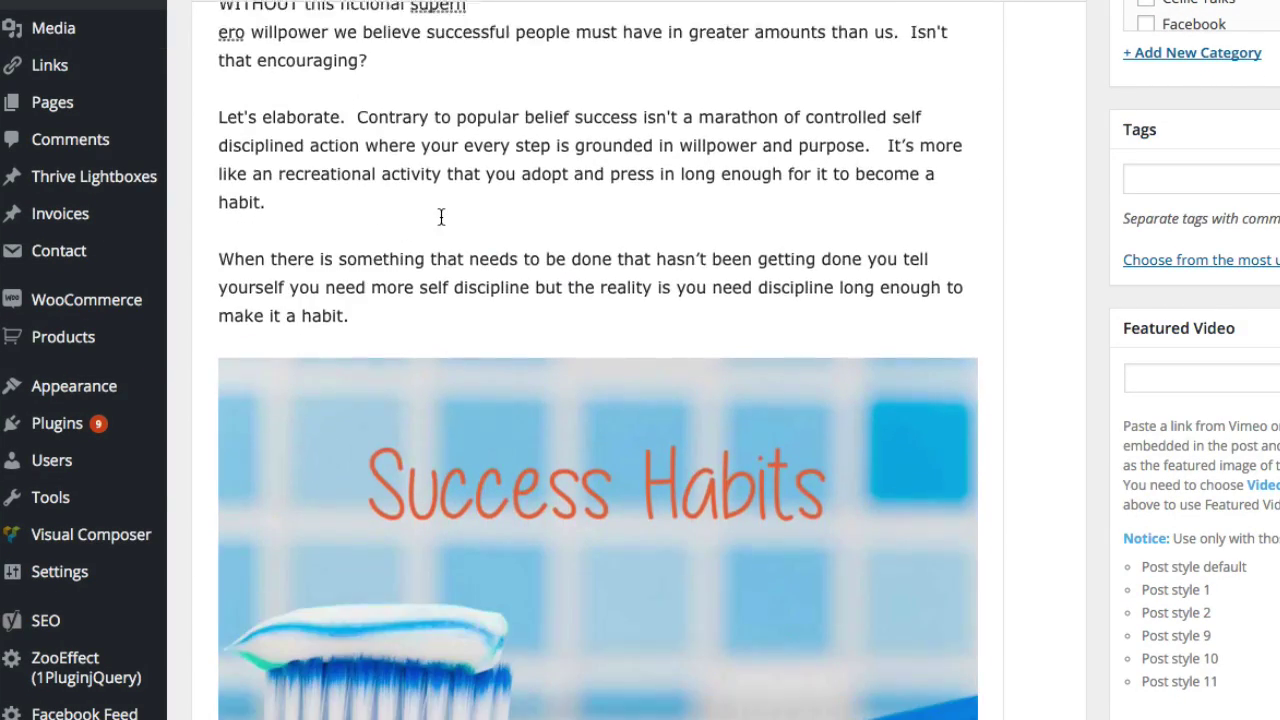
pyautogui.scroll(-3, 440, 216)
pyautogui.scroll(-1, 441, 216)
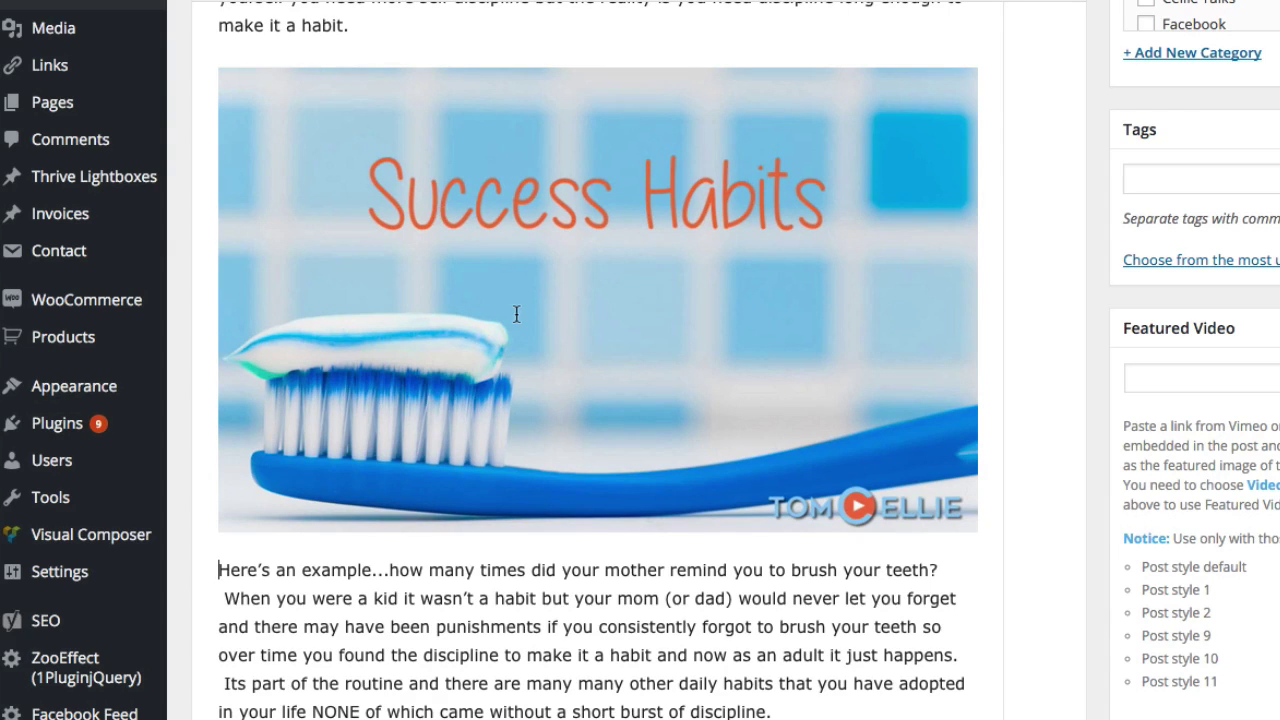
pyautogui.scroll(-4, 511, 313)
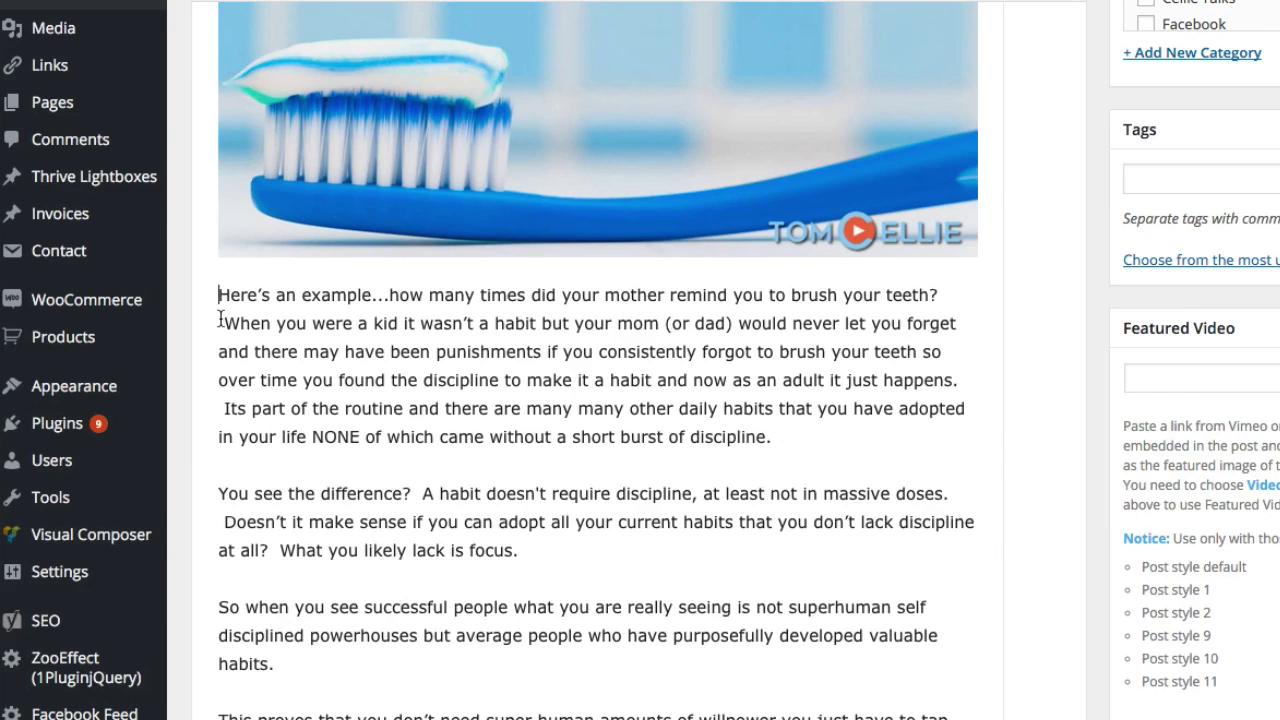
pyautogui.moveTo(157, 404)
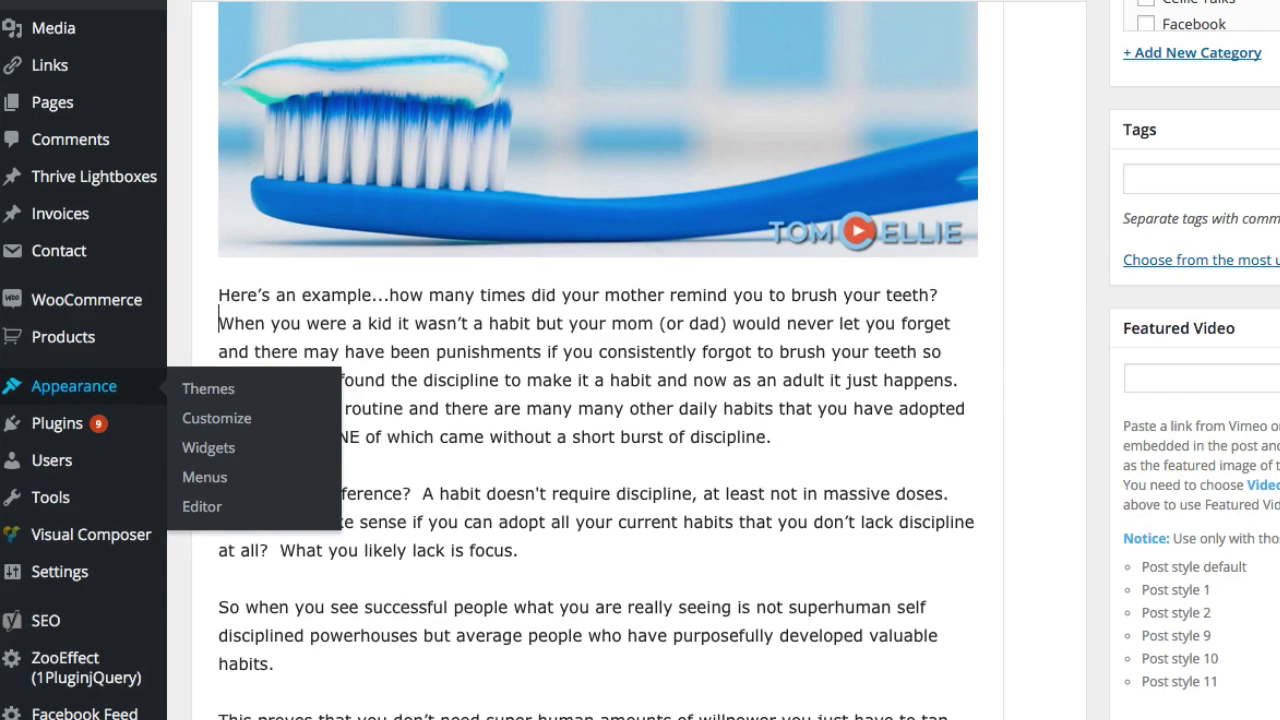
pyautogui.scroll(-2, 626, 514)
pyautogui.scroll(-10, 623, 511)
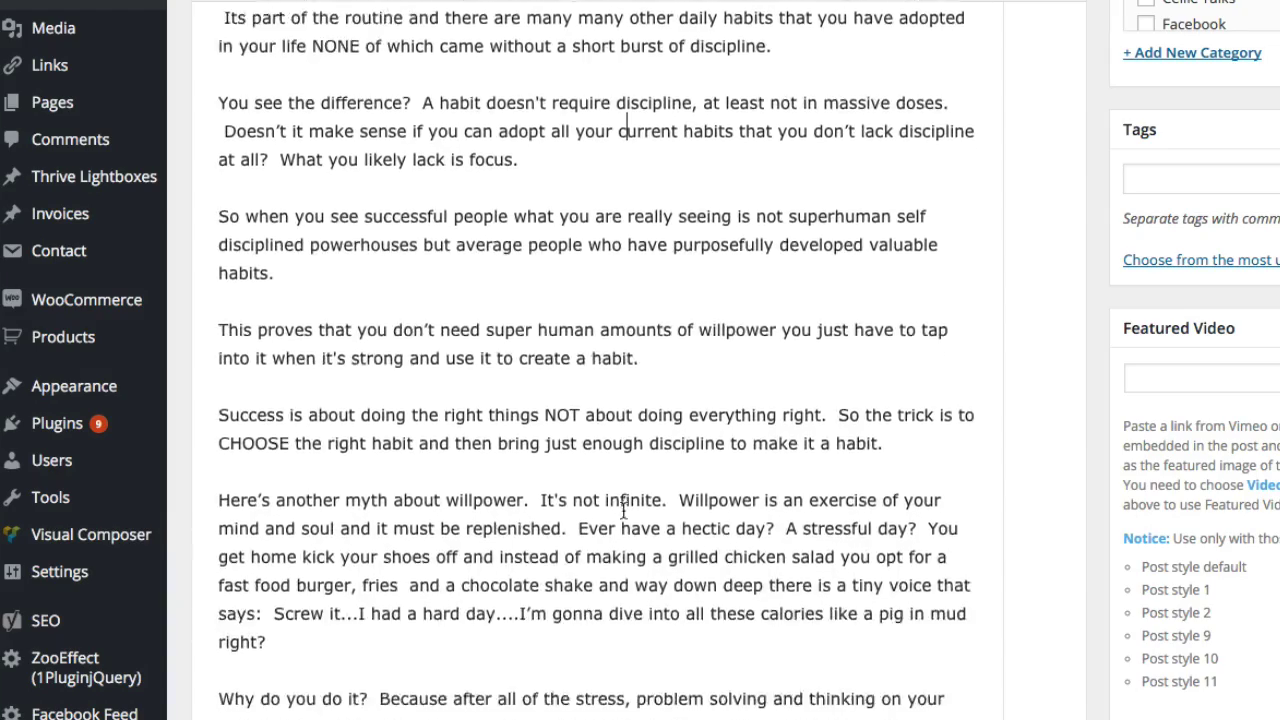
pyautogui.scroll(-5, 623, 511)
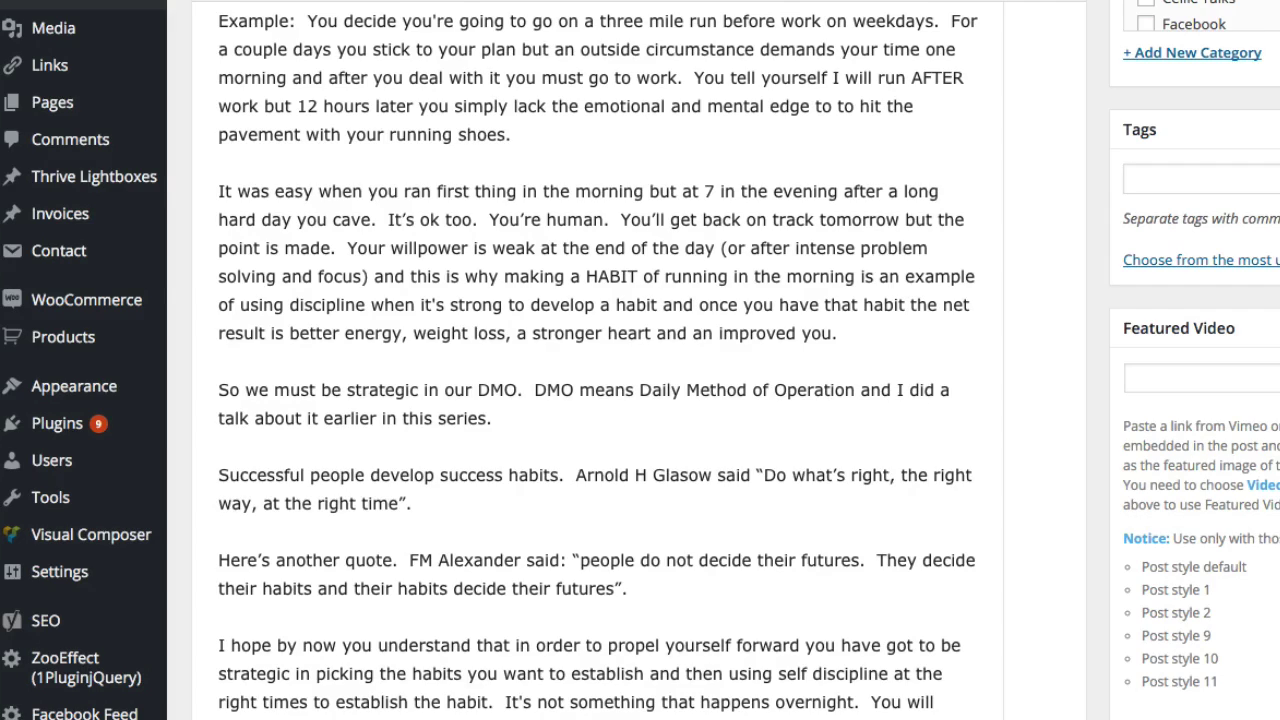
# Open the blog's public home page from the WordPress post editor.
pyautogui.rightClick(140, 2)
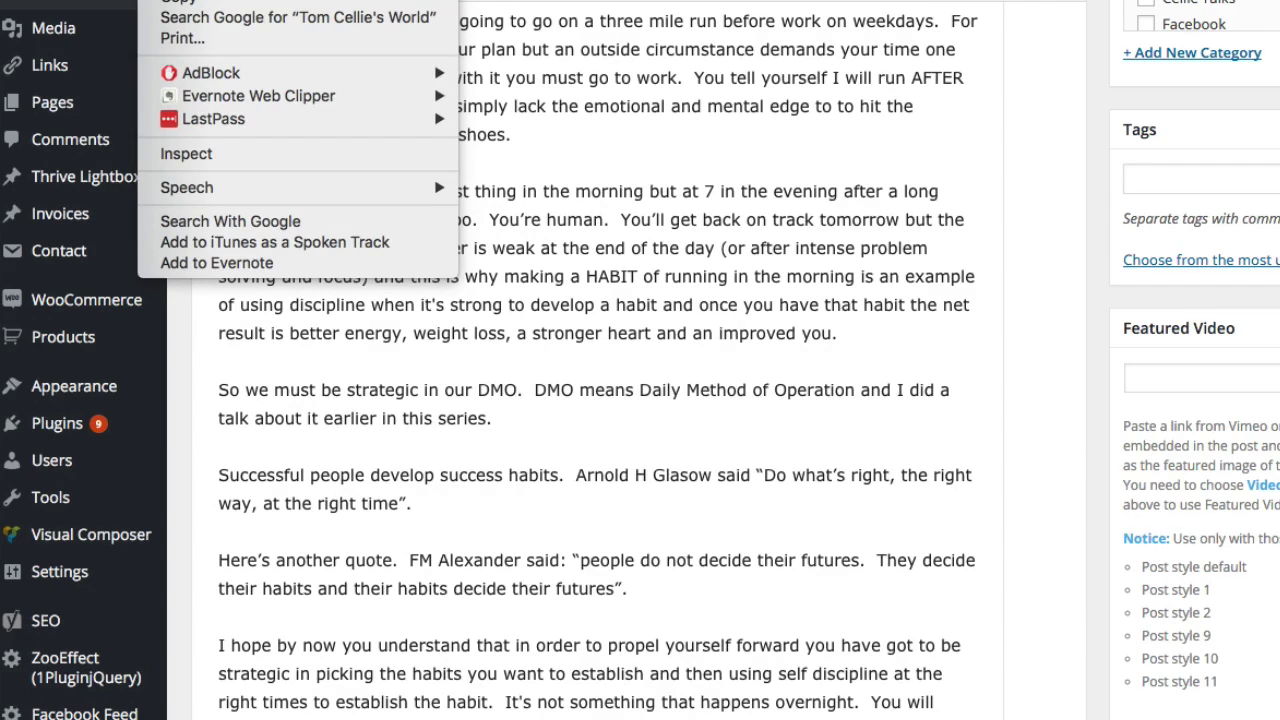
pyautogui.click(739, 125)
pyautogui.scroll(10, 600, 360)
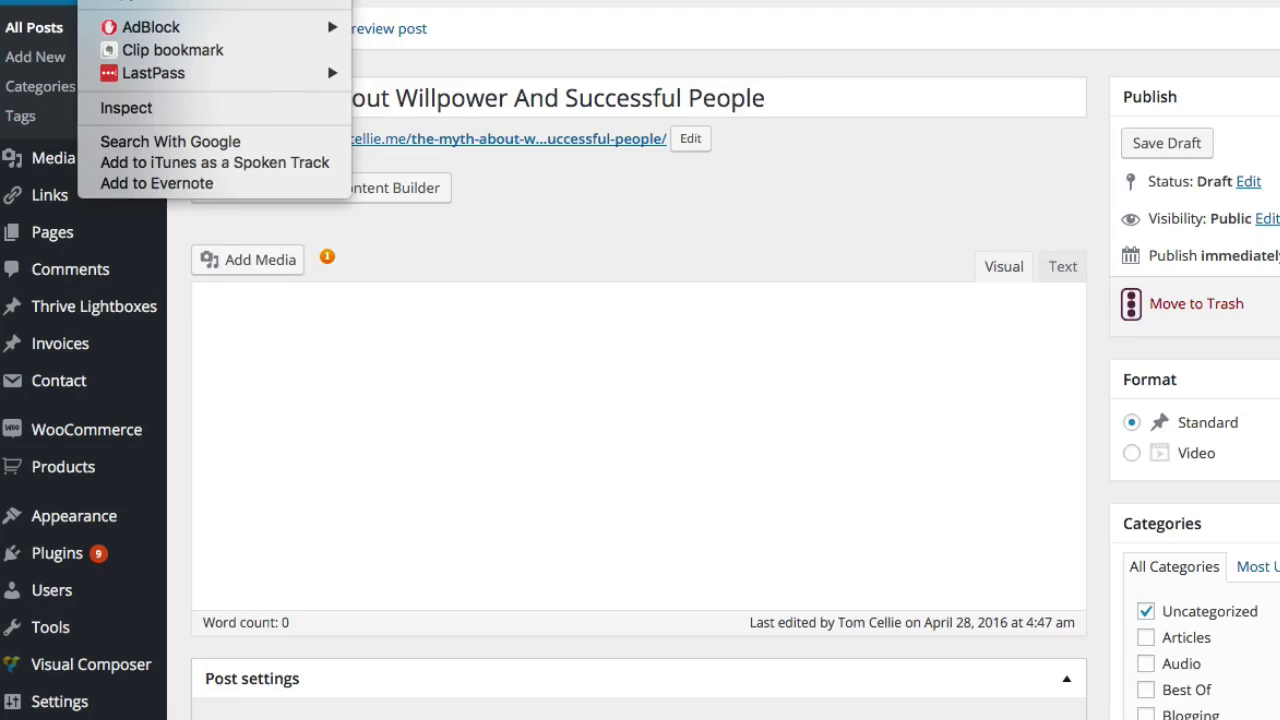
pyautogui.press('Escape')
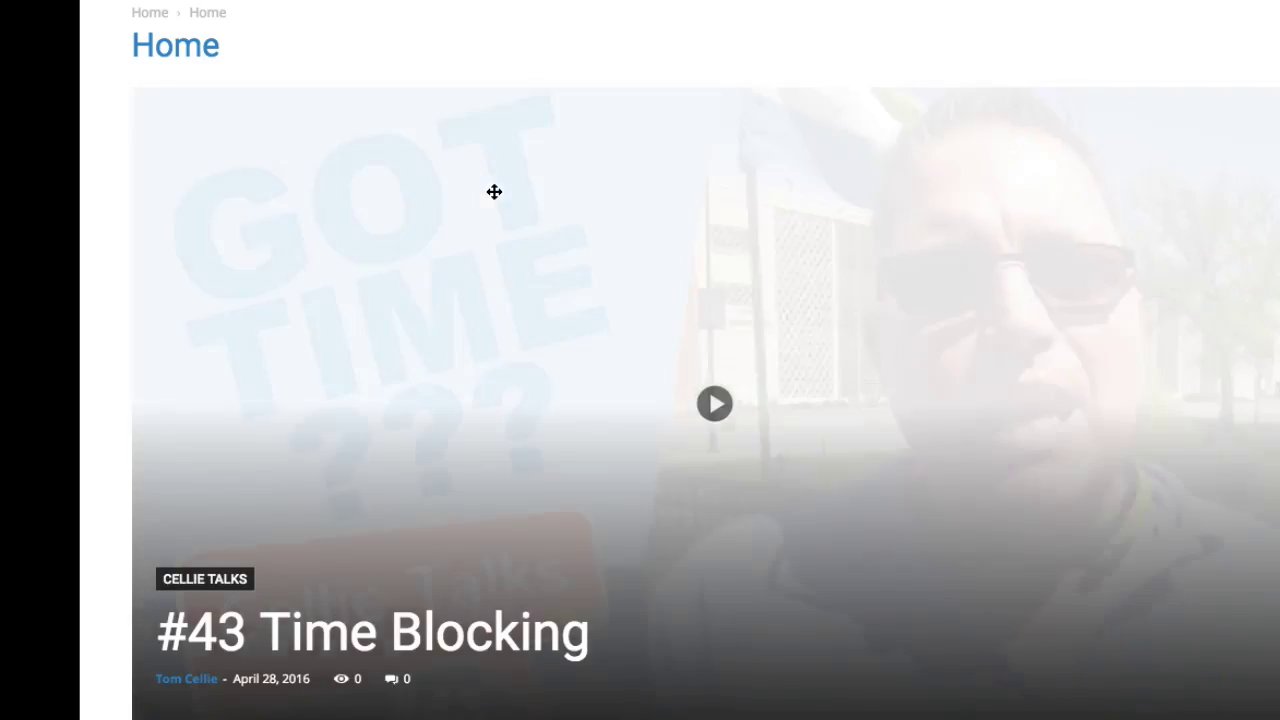
# Find the post "You Become What You Do The Most" among the recent posts and open it.
pyautogui.scroll(-10, 494, 192)
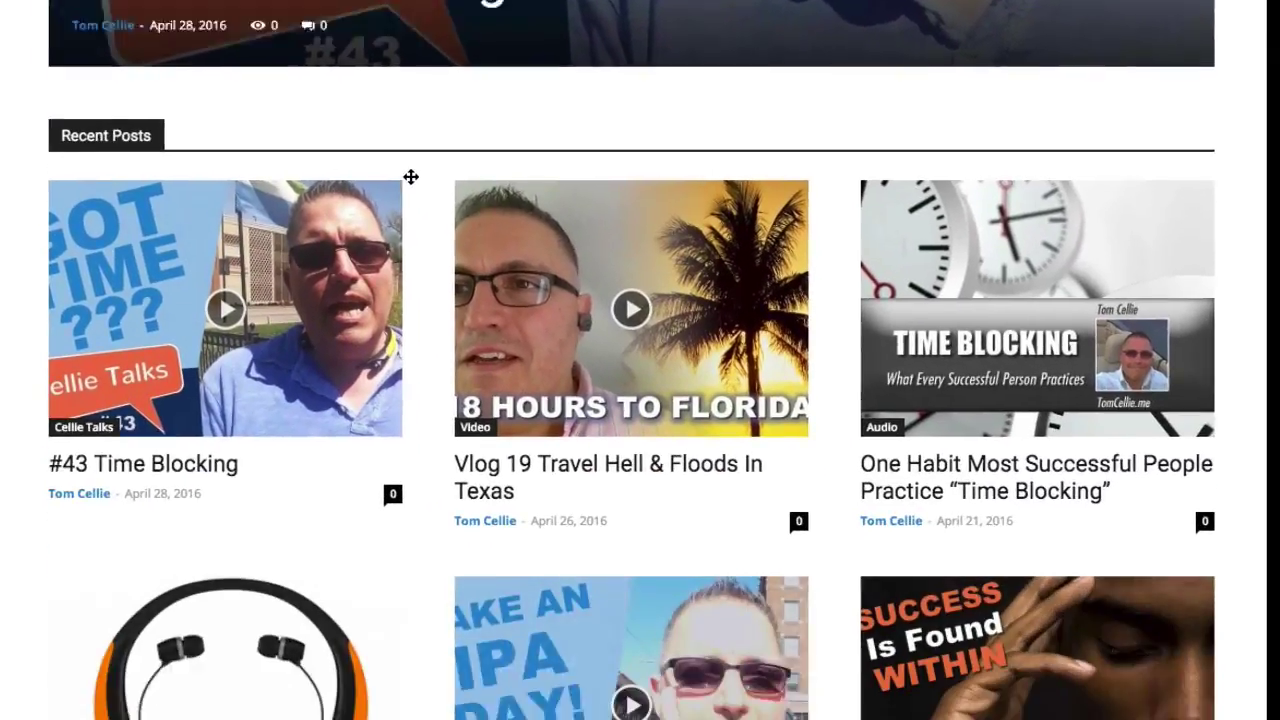
pyautogui.scroll(-6, 411, 177)
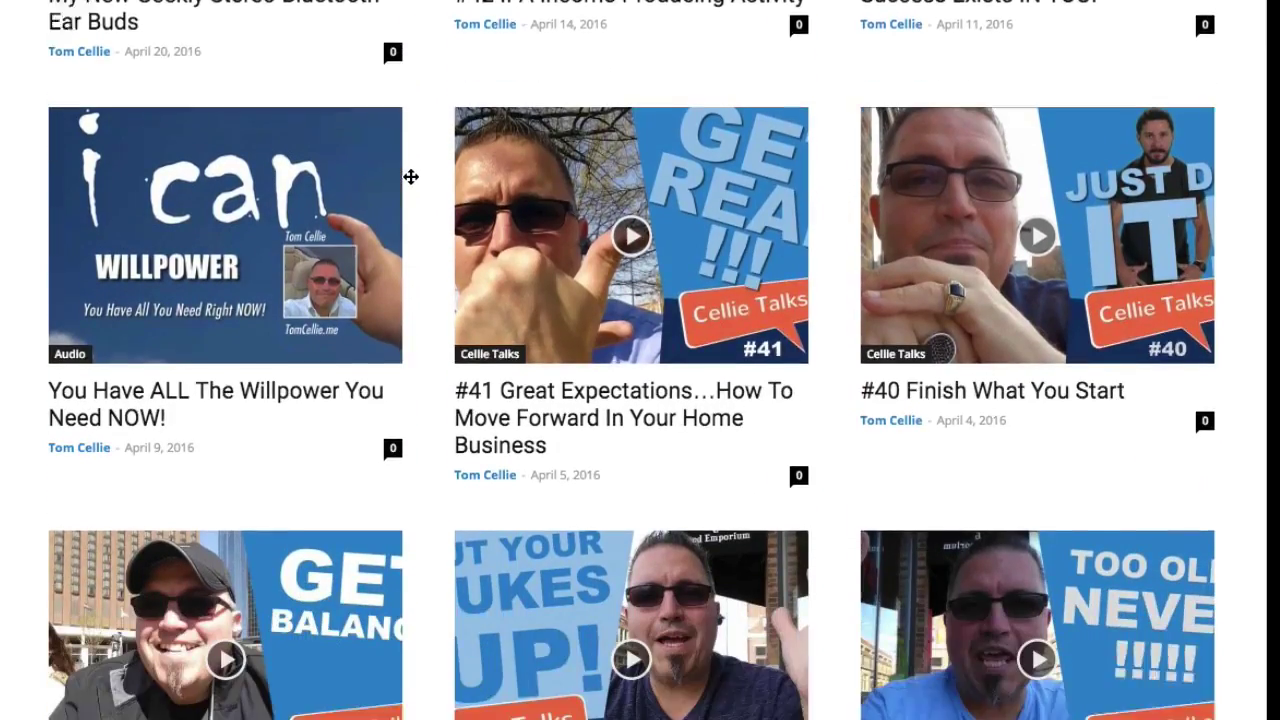
pyautogui.scroll(-7, 411, 177)
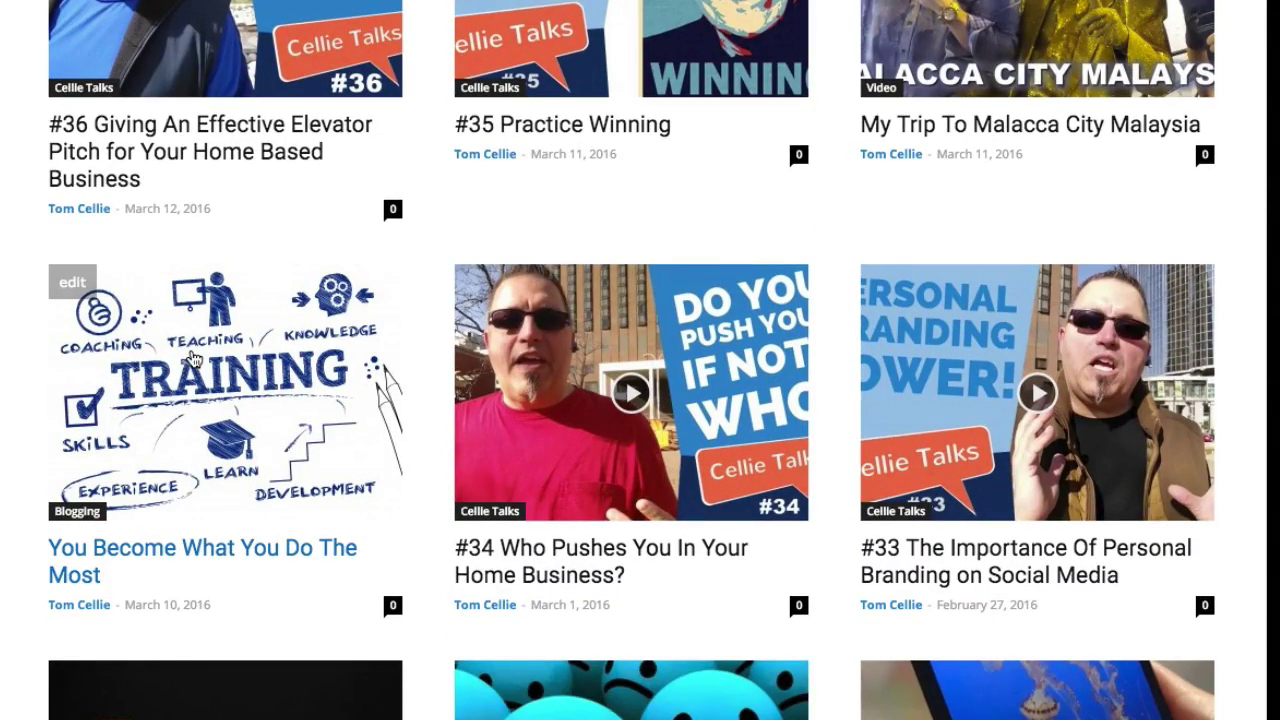
pyautogui.click(193, 360)
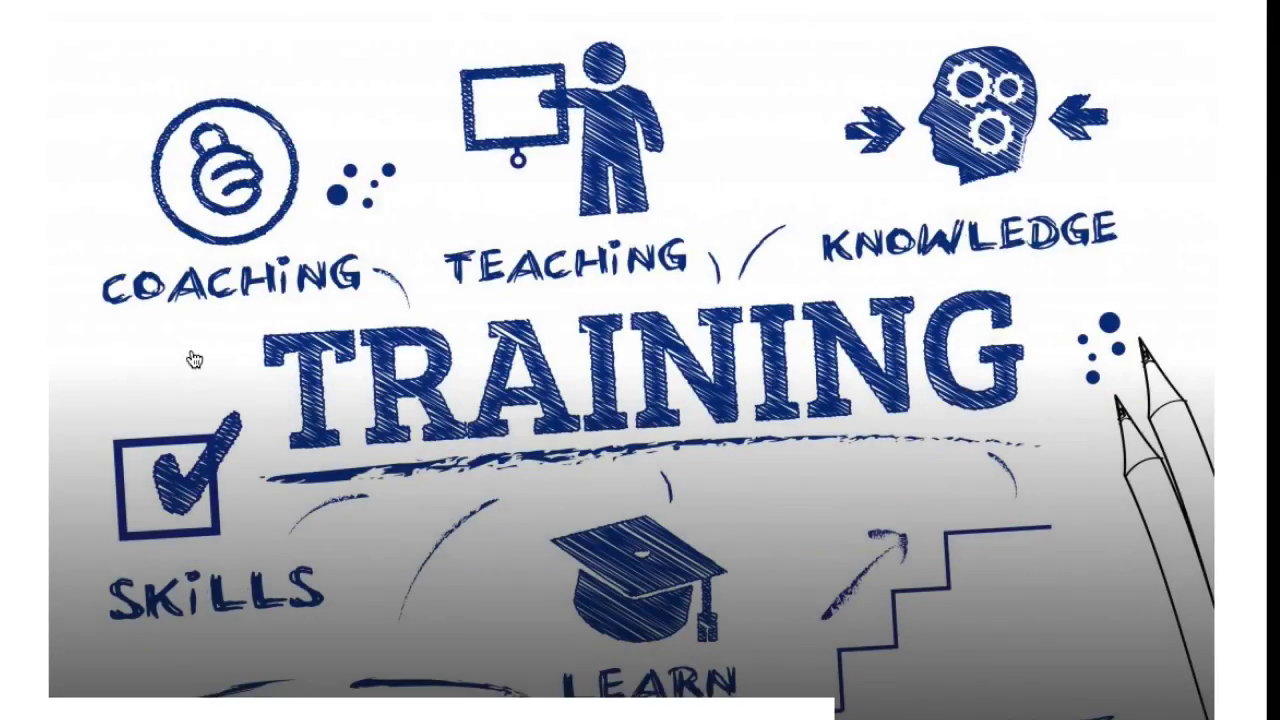
# Examine how "You Become What You Do The Most" breaks up its text with pull quotes, full-width pictures and a wrapped picture.
pyautogui.scroll(-8, 549, 333)
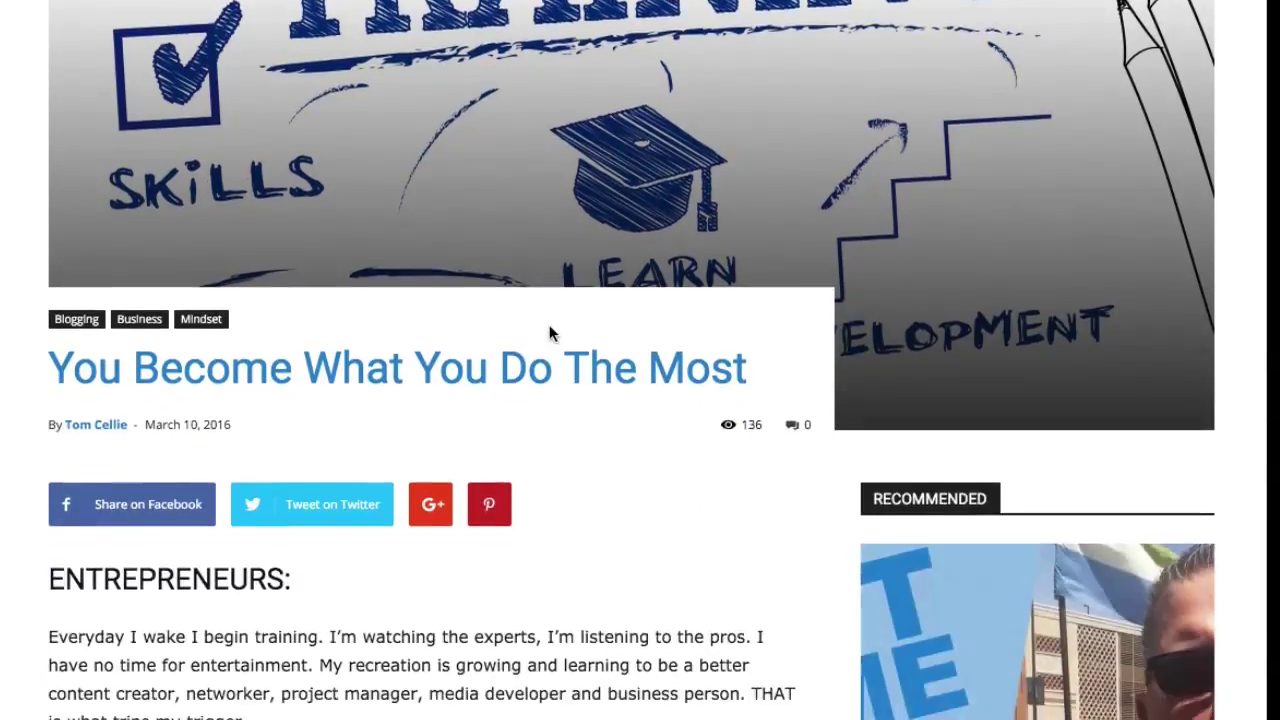
pyautogui.scroll(-5, 549, 333)
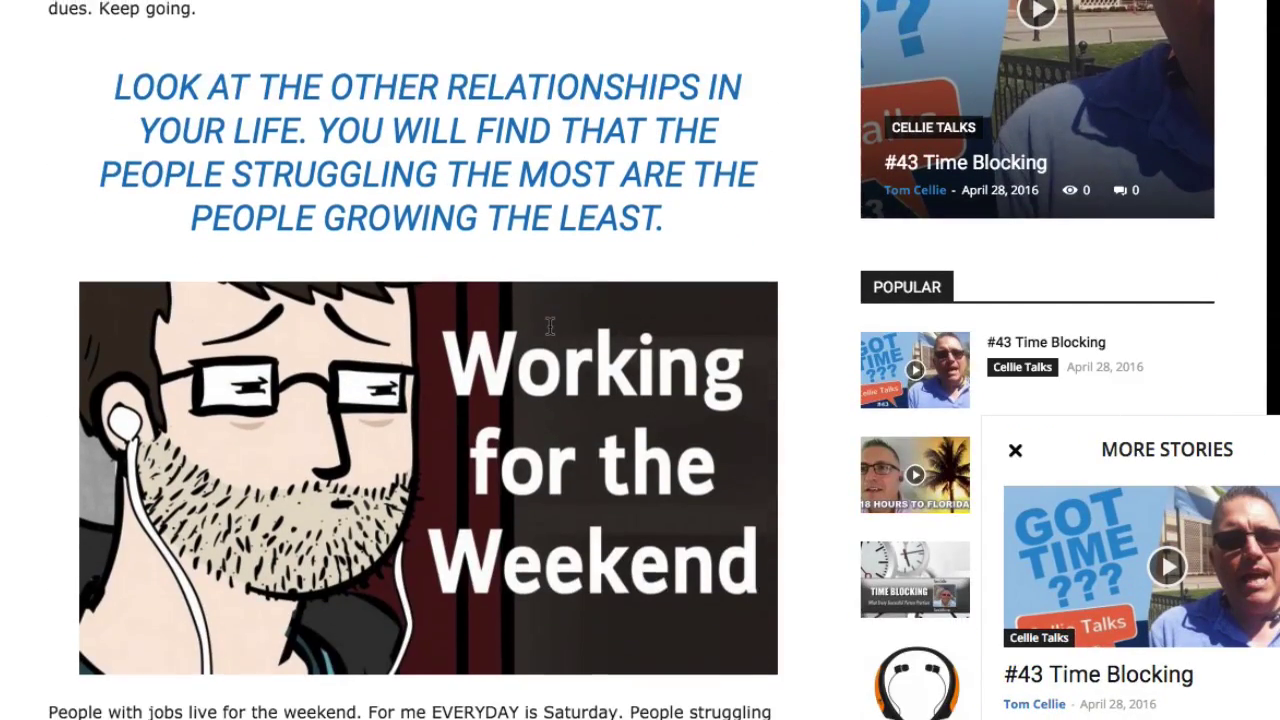
pyautogui.scroll(-6, 423, 135)
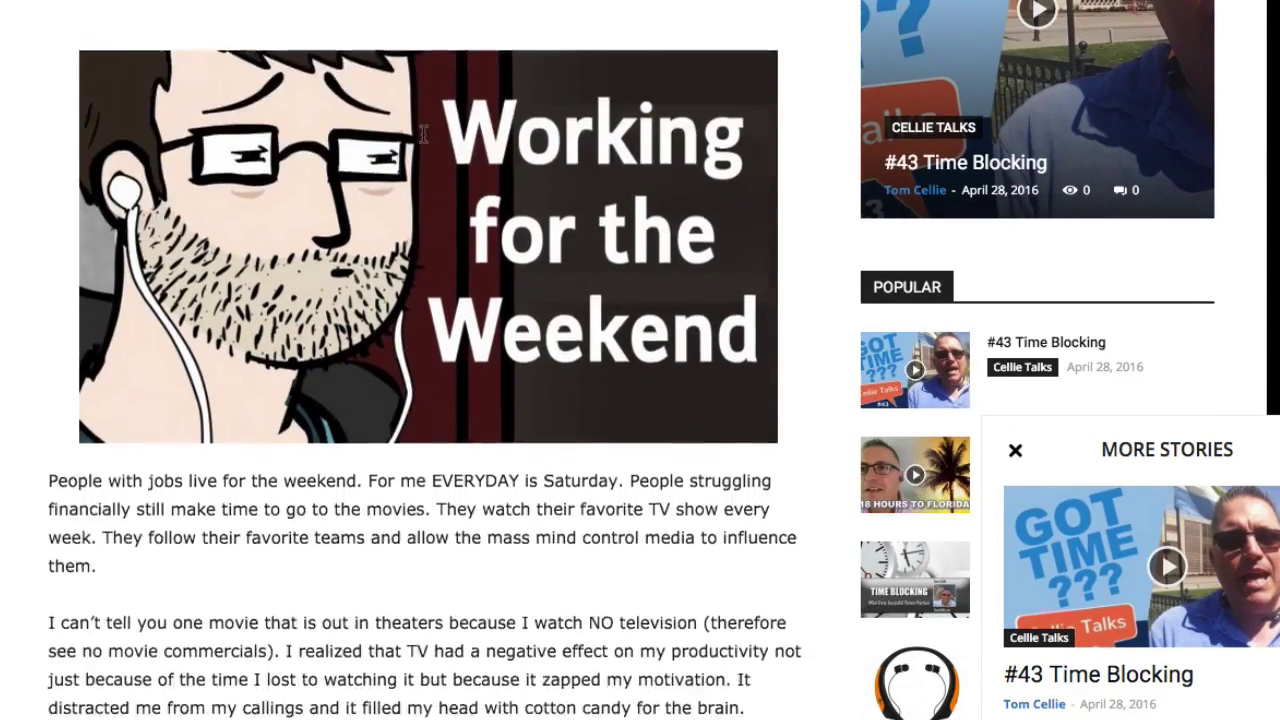
pyautogui.scroll(-4, 388, 324)
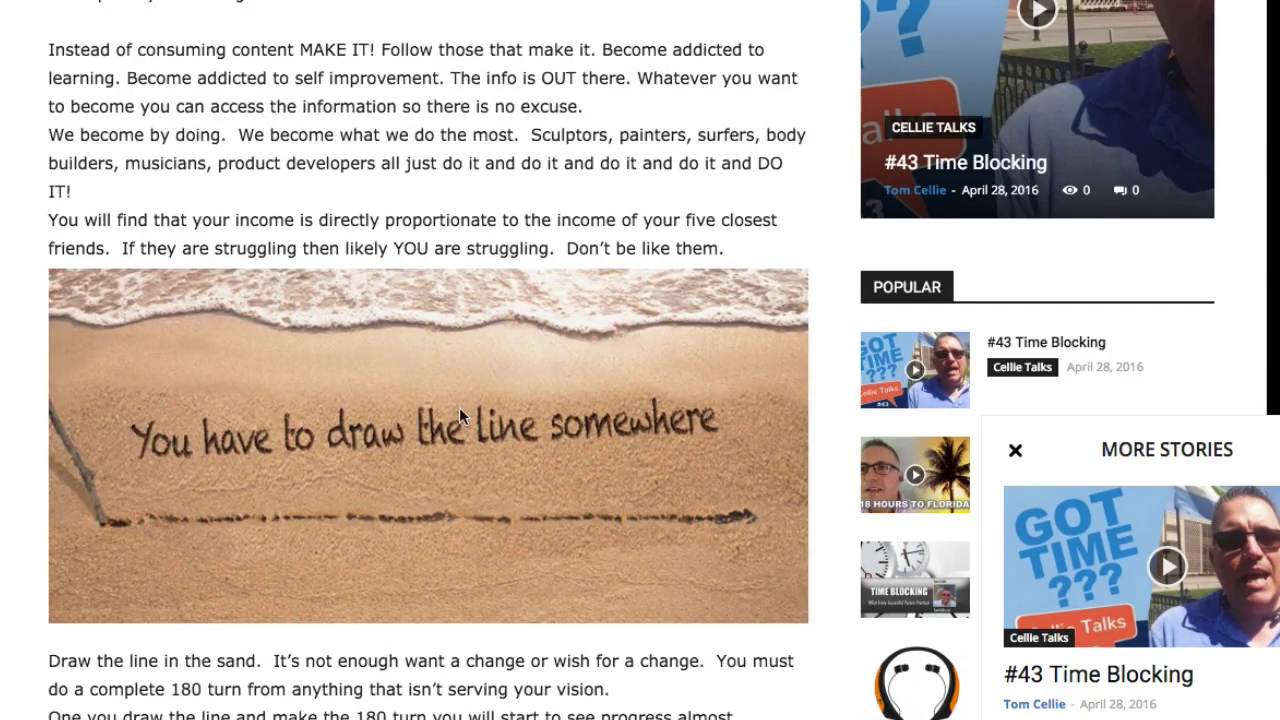
pyautogui.scroll(-7, 459, 408)
pyautogui.scroll(-1, 461, 416)
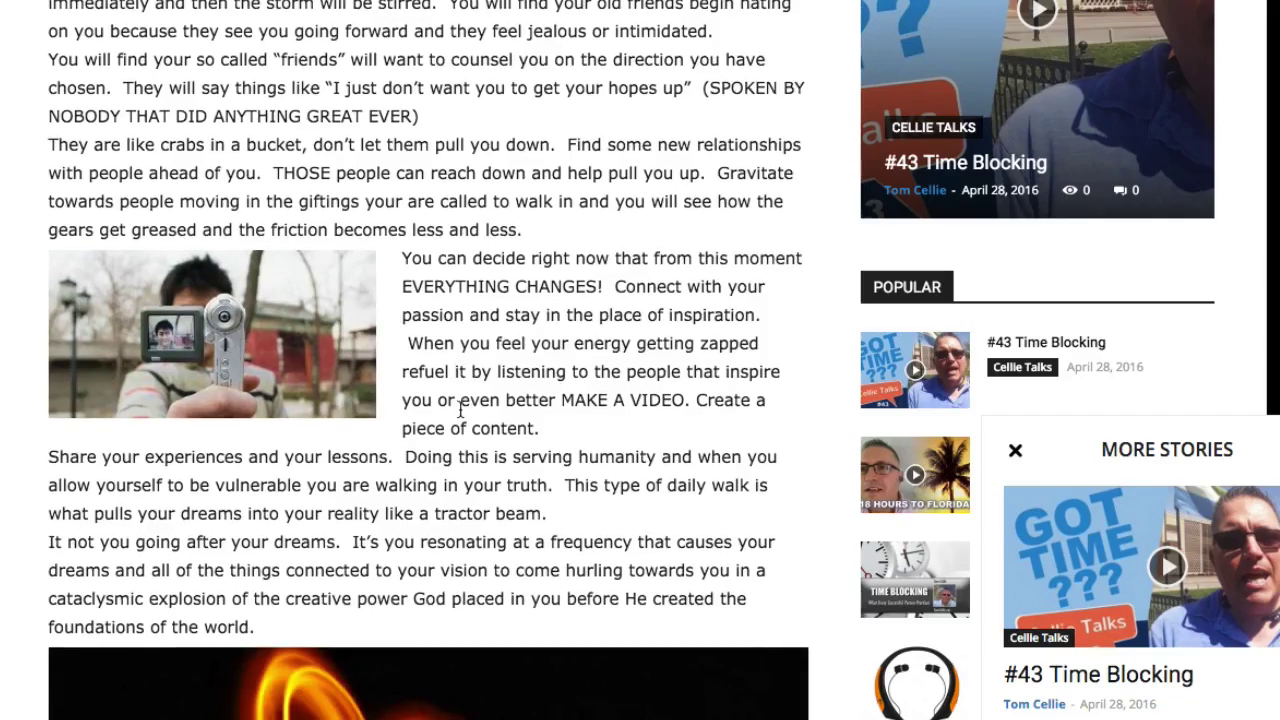
pyautogui.scroll(-9, 150, 337)
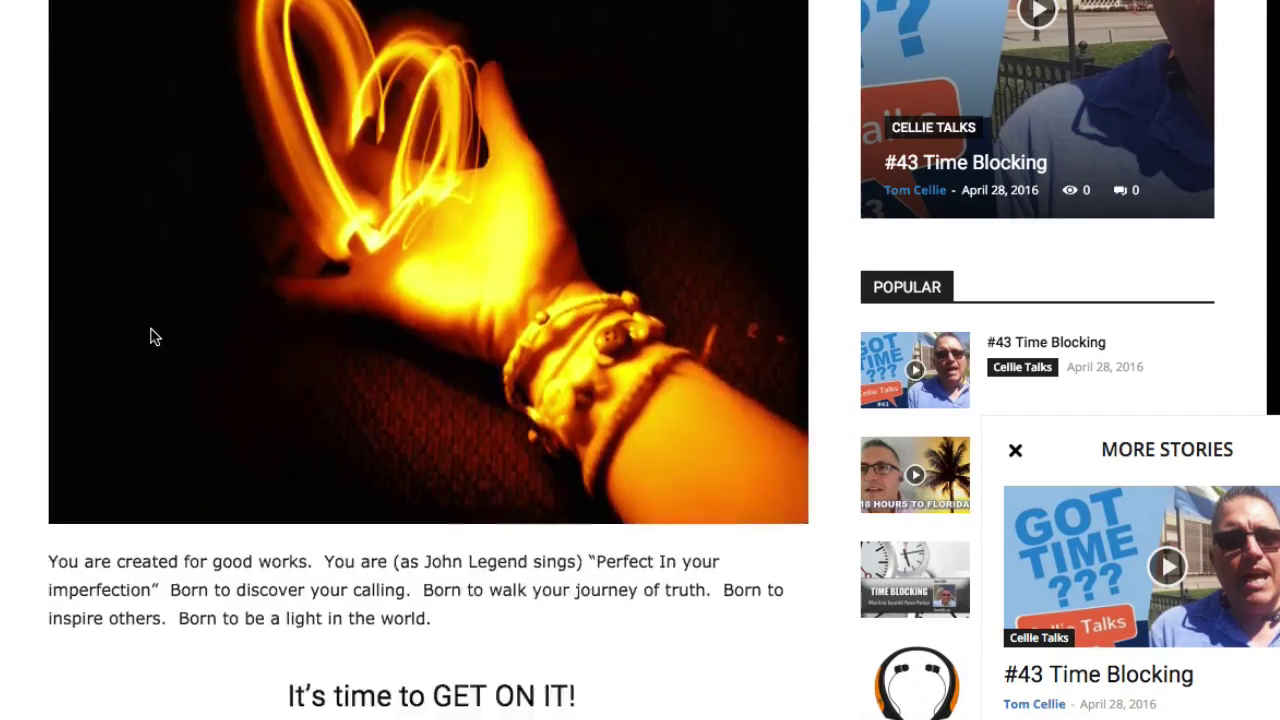
pyautogui.scroll(-7, 391, 346)
# Return to the recent posts and open the "Cast The Vision" post.
pyautogui.scroll(11, 343, 323)
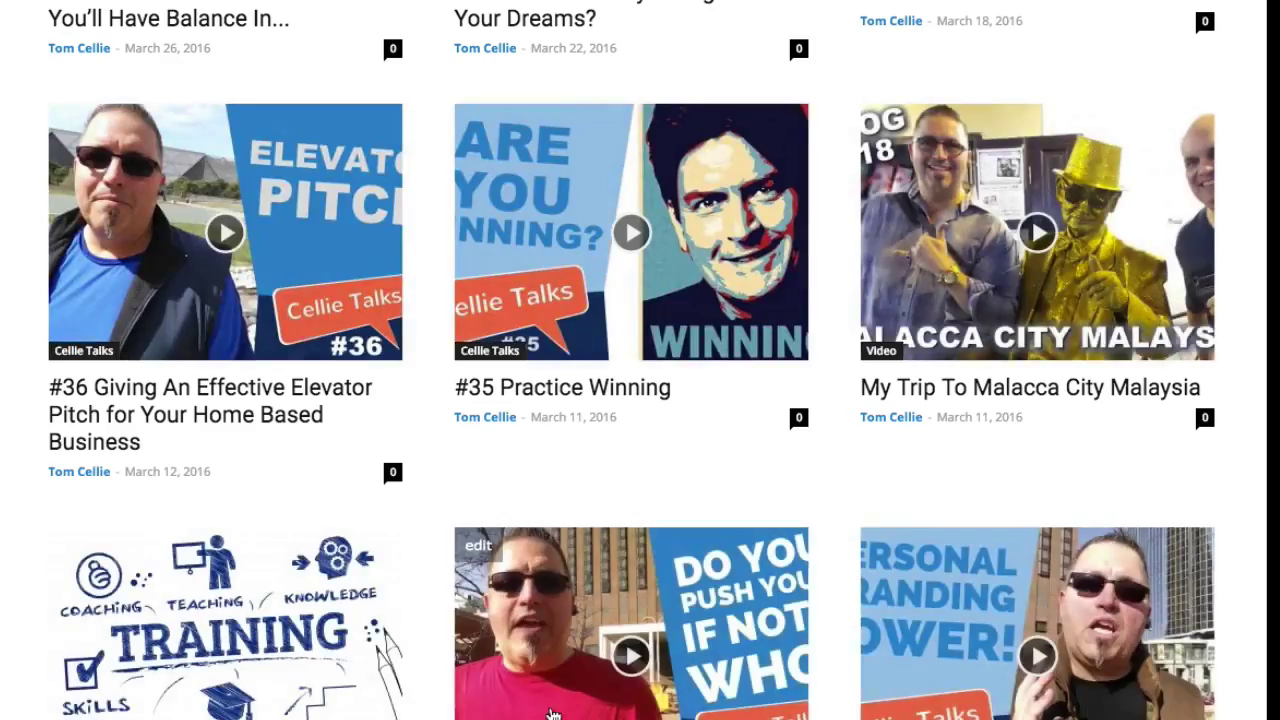
pyautogui.scroll(-8, 442, 572)
pyautogui.scroll(-4, 551, 712)
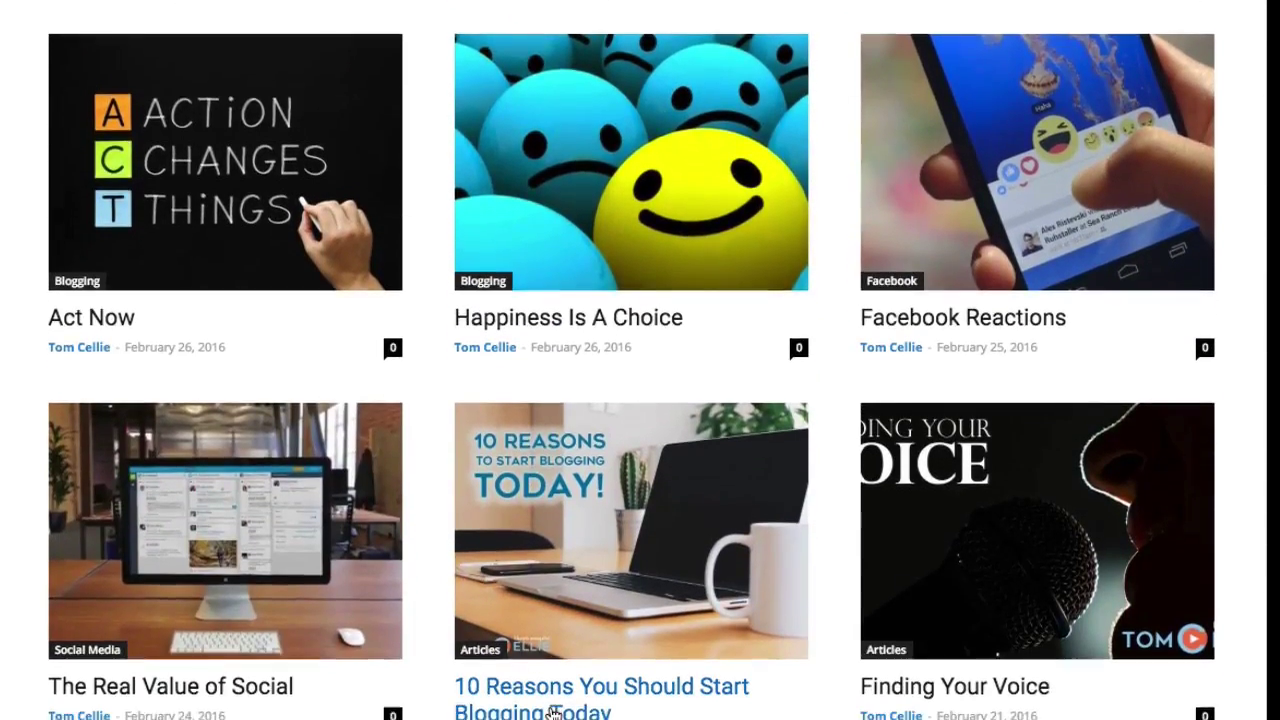
pyautogui.scroll(-2, 551, 712)
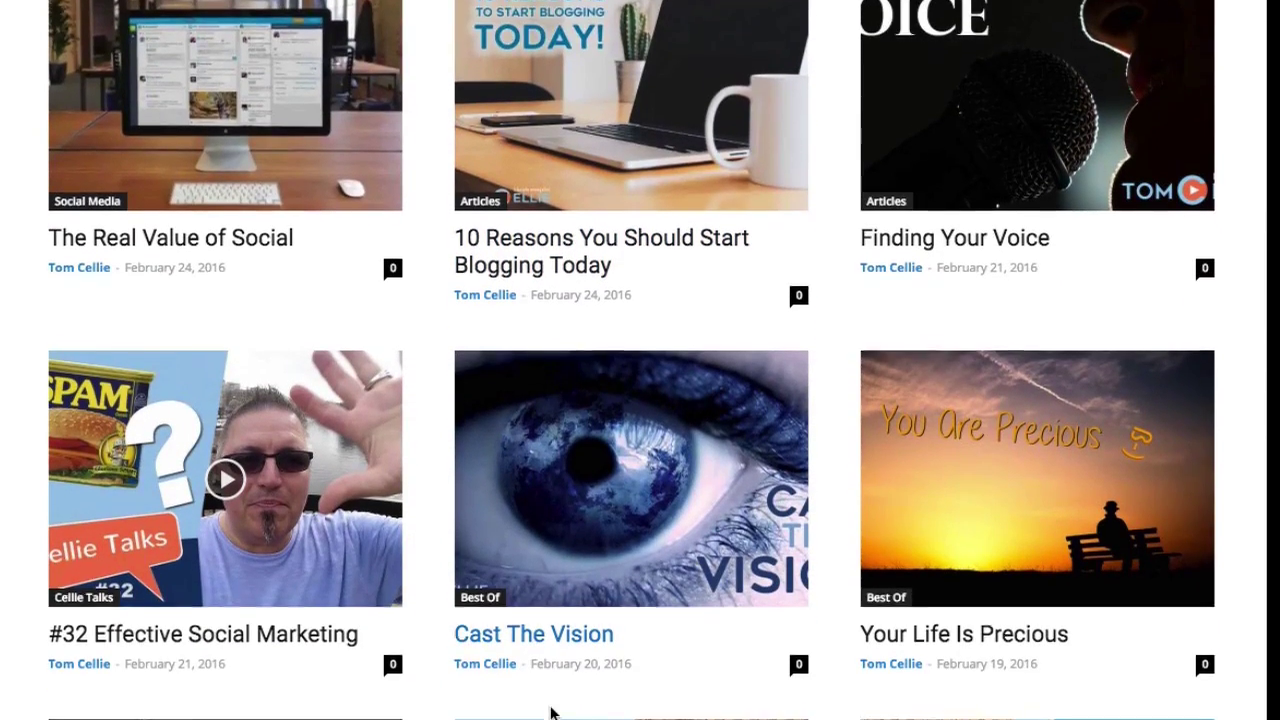
pyautogui.click(690, 432)
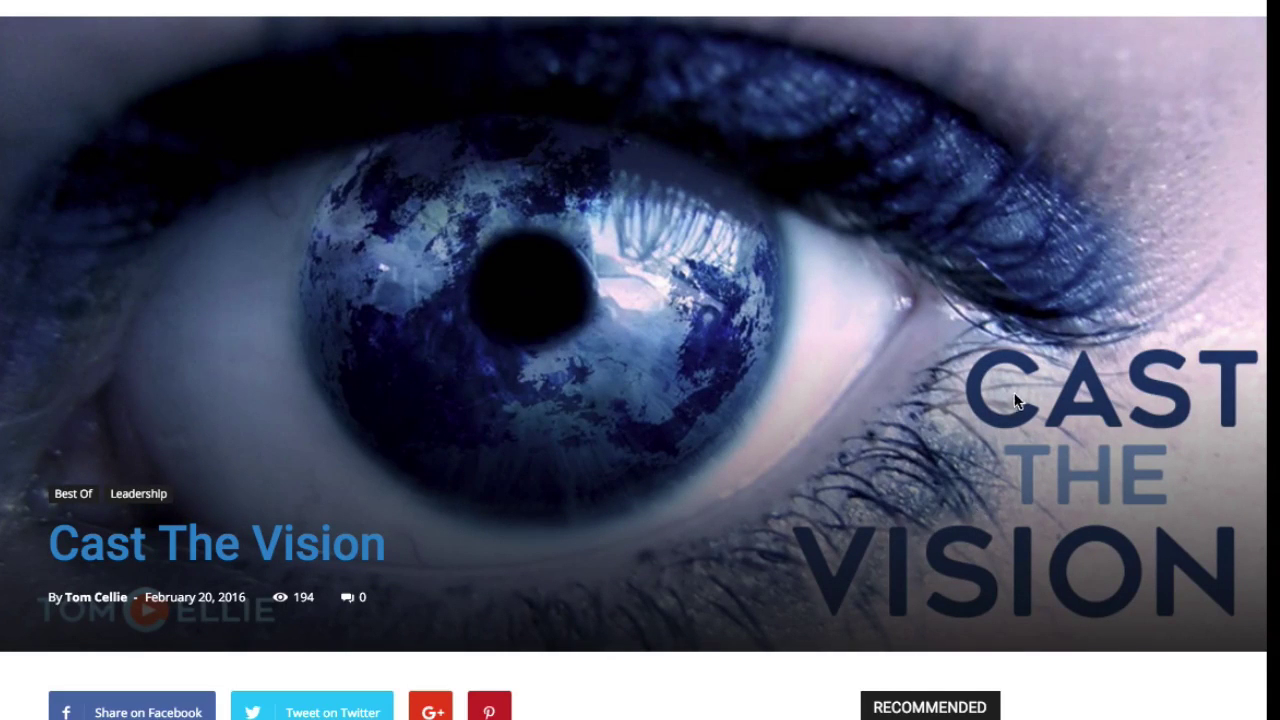
# Examine the "Cast The Vision" post from its header to its closing image, checking quote styling, branded graphics and text wrapping.
pyautogui.scroll(-7, 545, 161)
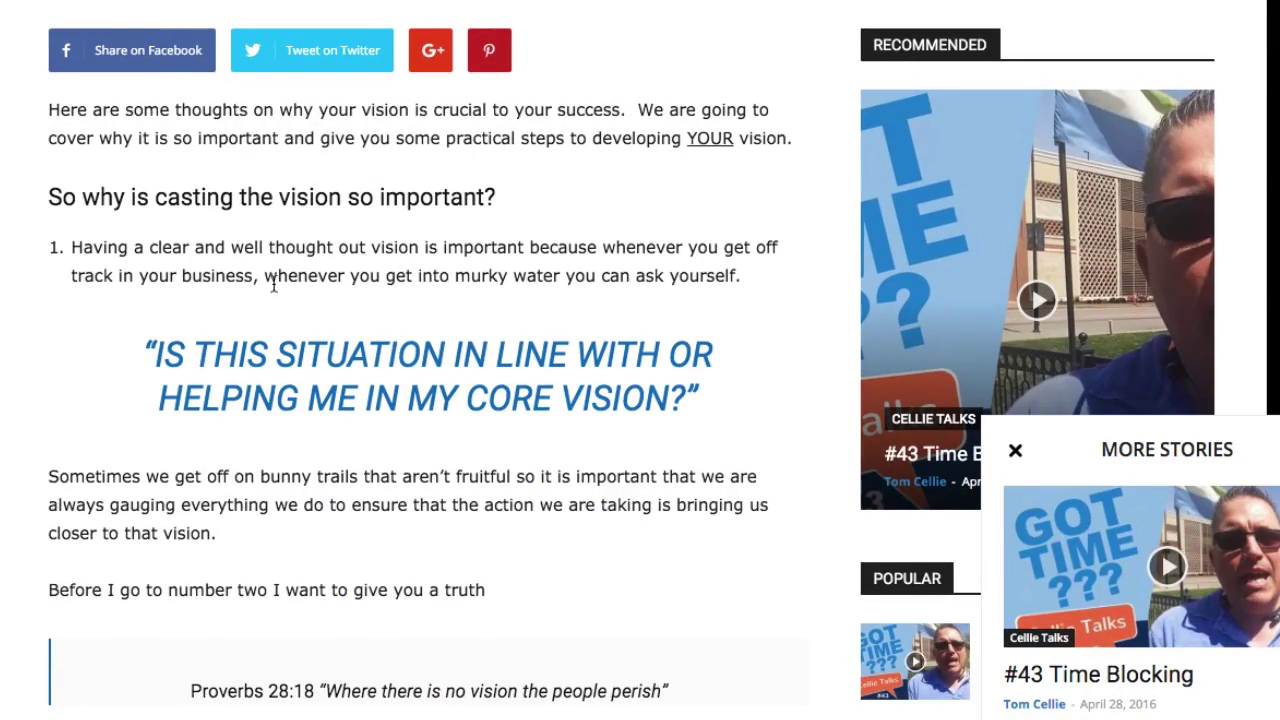
pyautogui.scroll(-4, 272, 286)
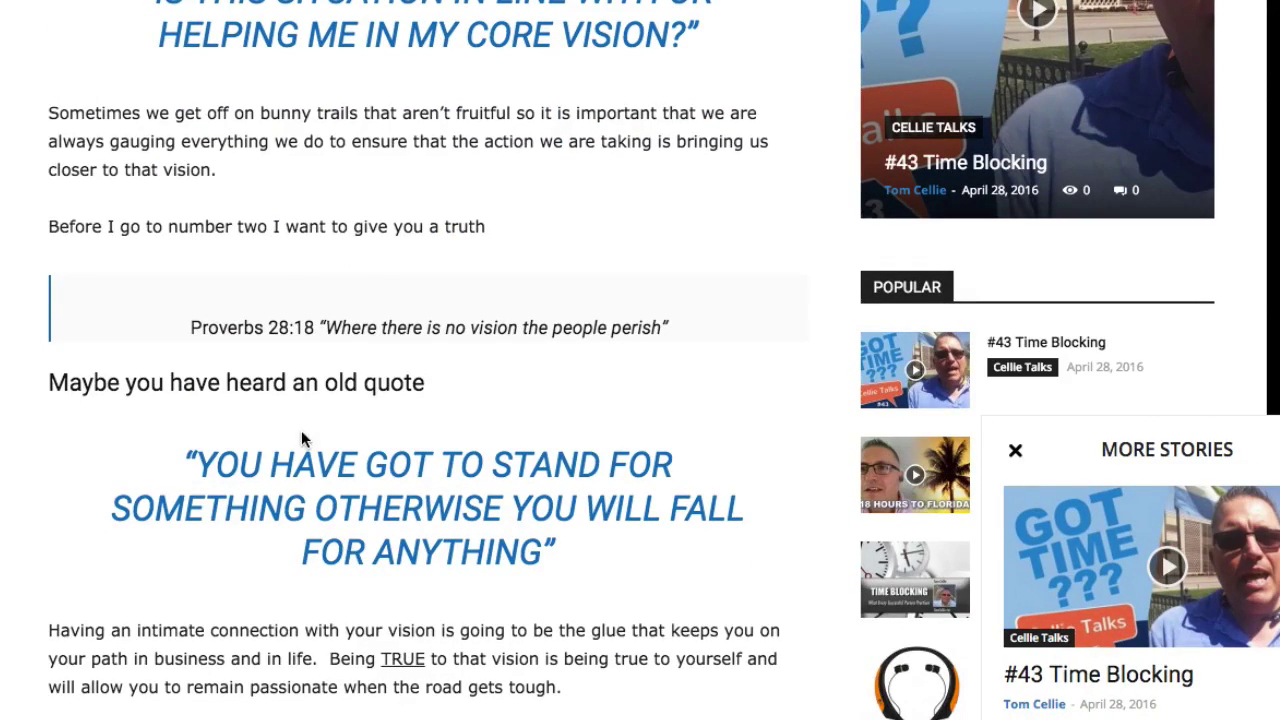
pyautogui.scroll(-5, 302, 438)
pyautogui.scroll(-4, 302, 434)
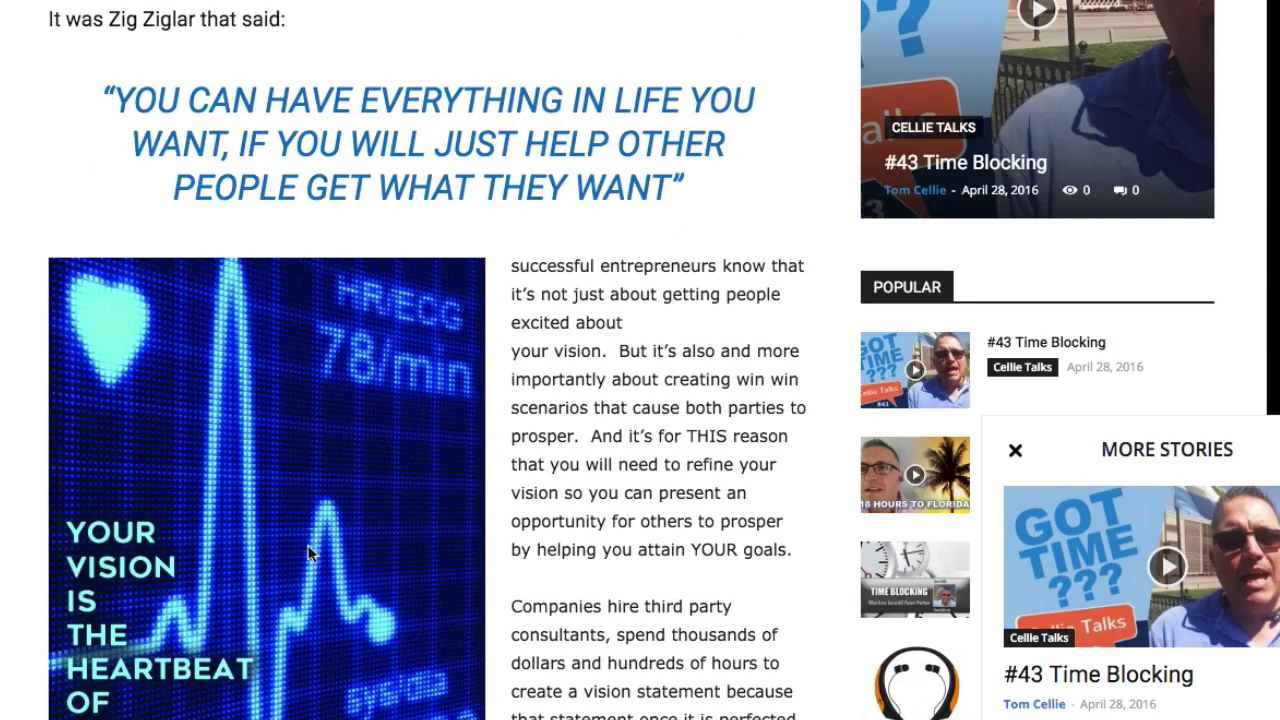
pyautogui.scroll(-1, 302, 518)
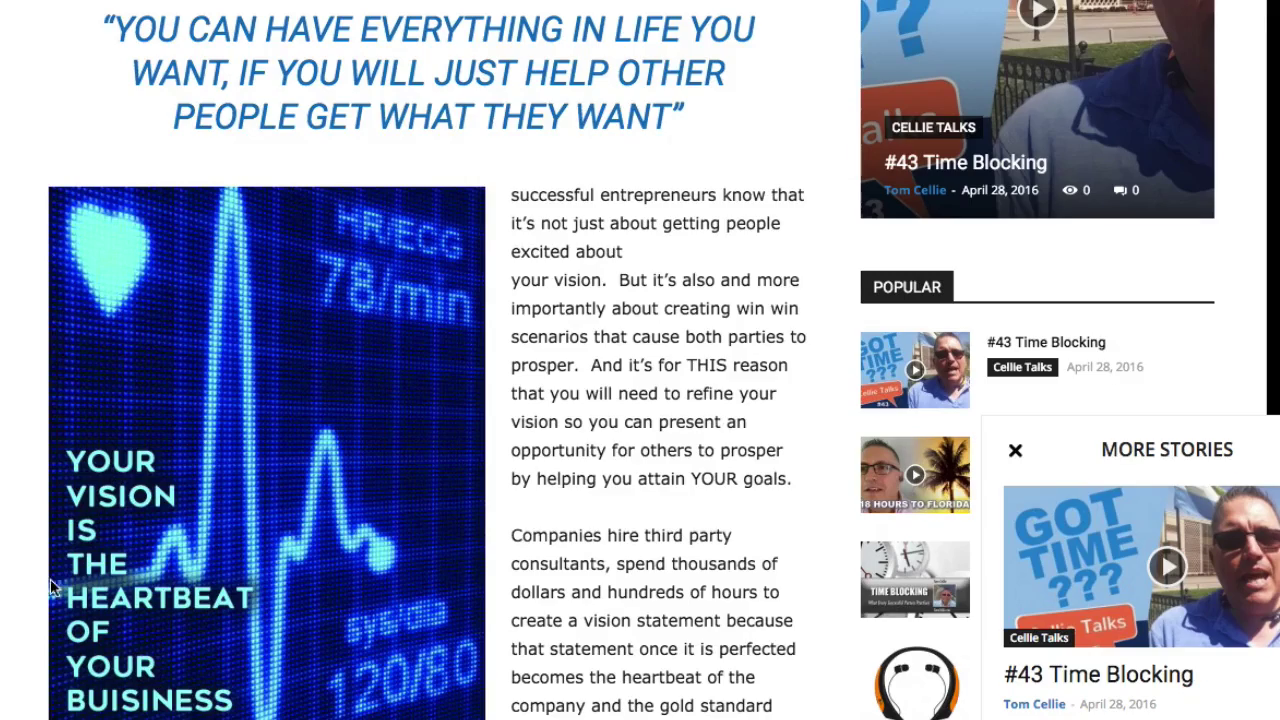
pyautogui.scroll(-12, 203, 661)
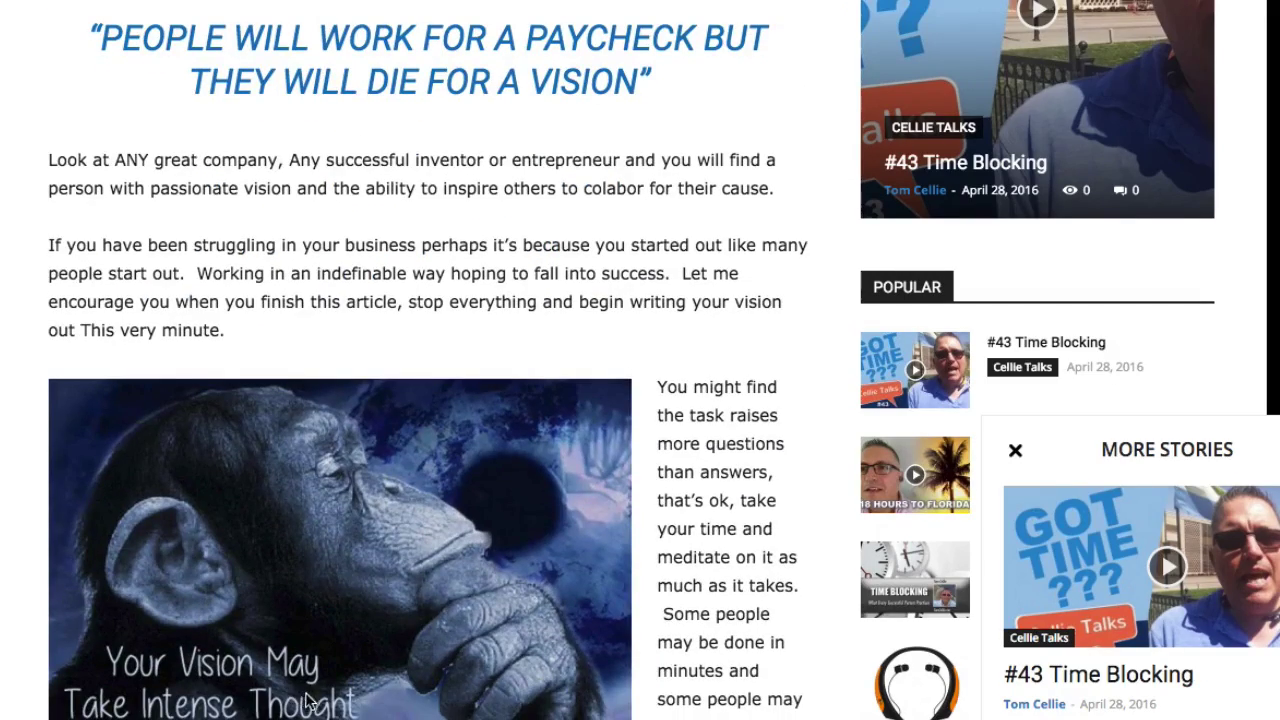
pyautogui.scroll(-3, 240, 716)
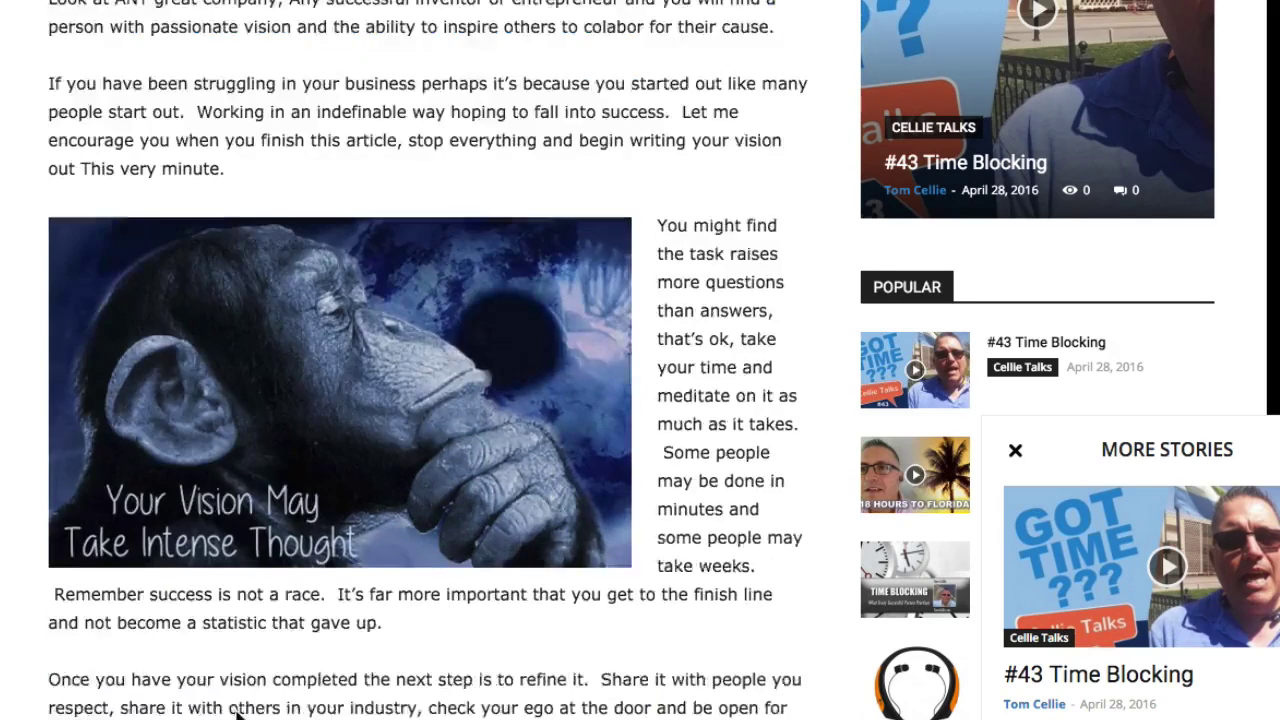
pyautogui.scroll(-3, 238, 715)
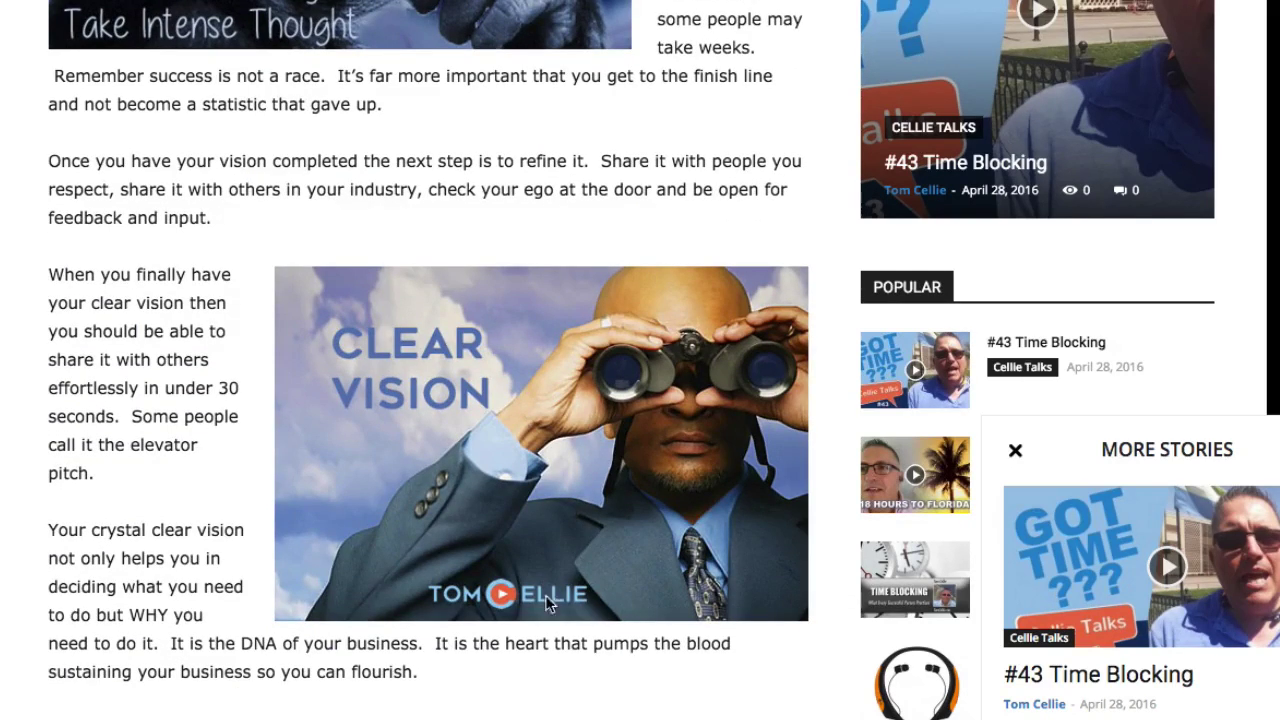
pyautogui.scroll(3, 498, 597)
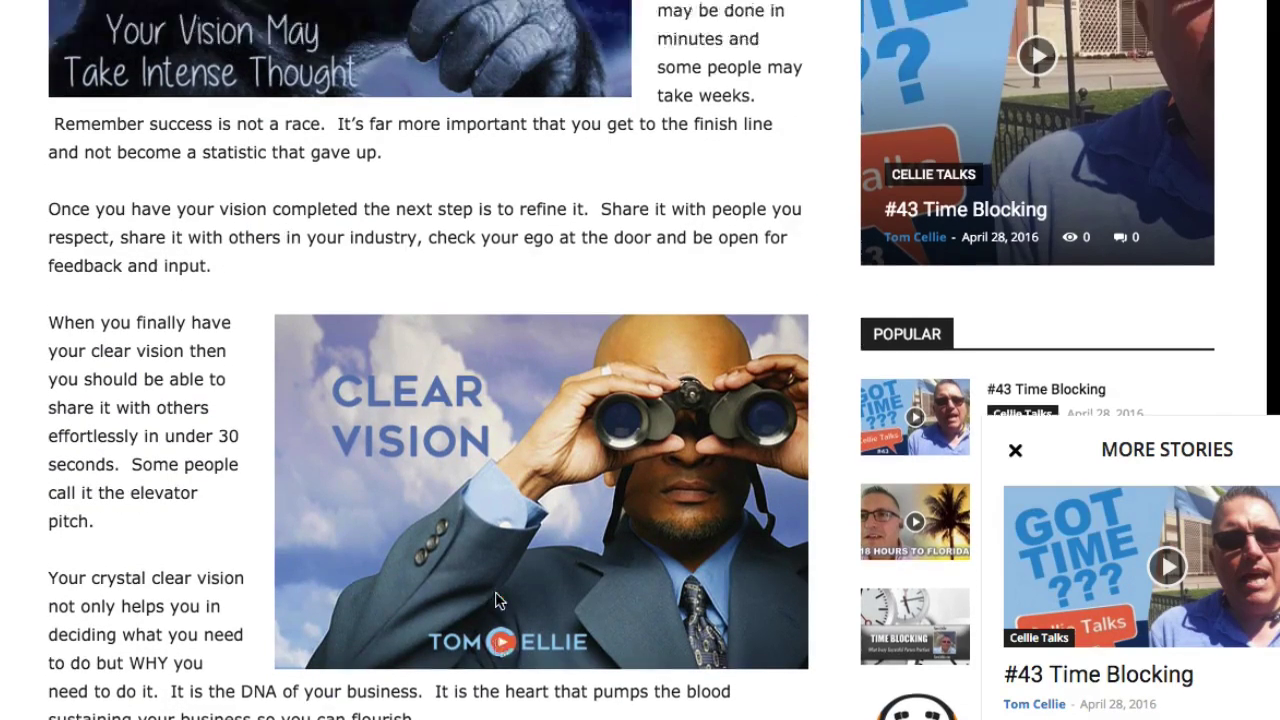
pyautogui.scroll(-7, 498, 597)
pyautogui.scroll(-4, 262, 597)
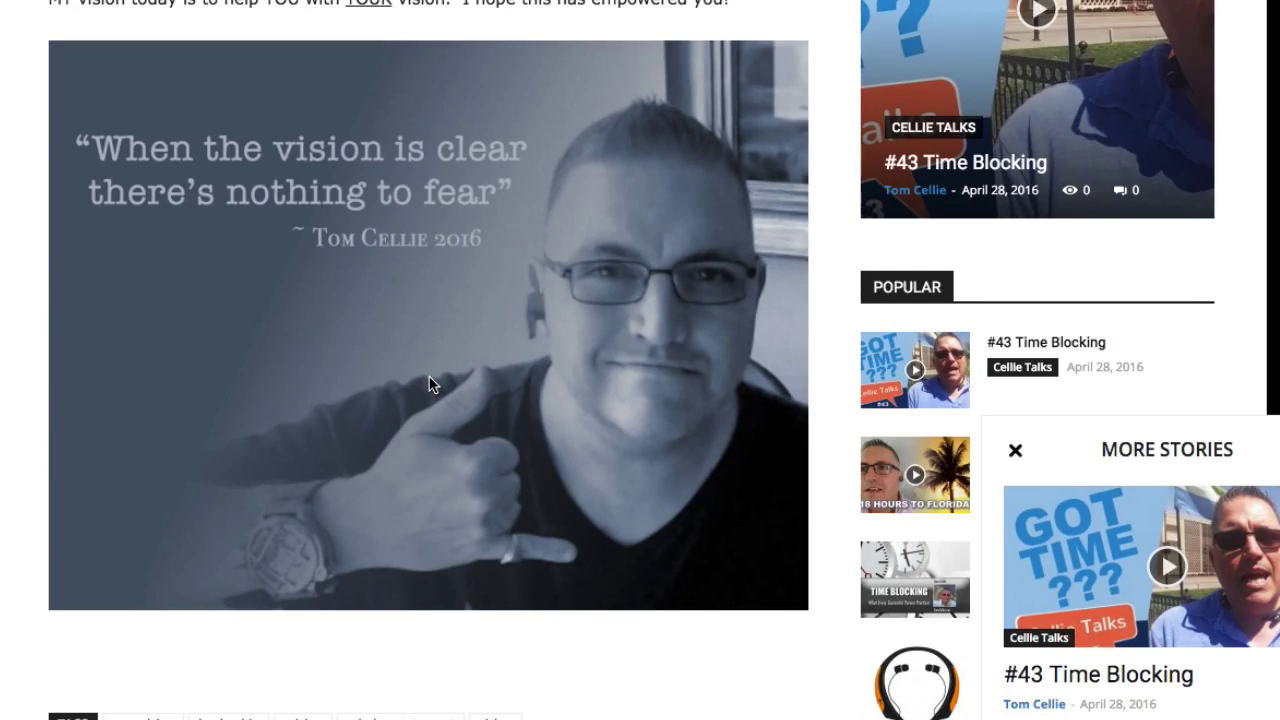
pyautogui.scroll(15, 432, 385)
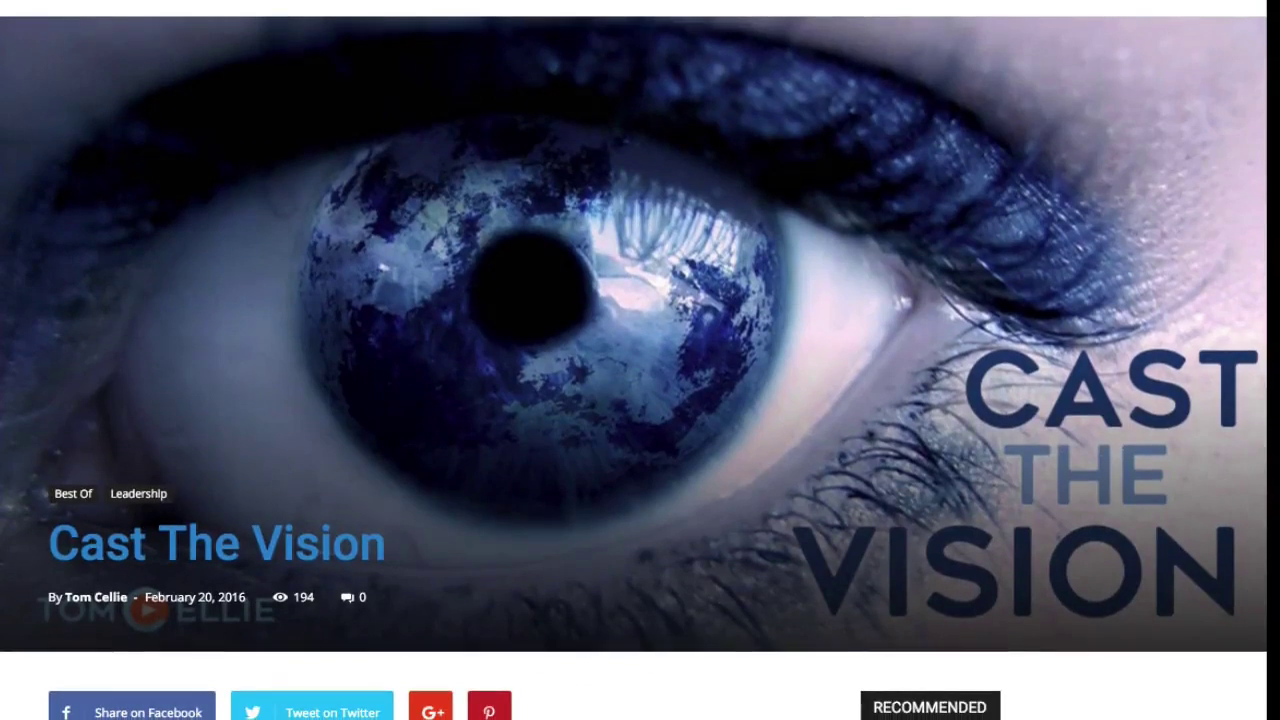
# Return to the recent posts and open the "Your Life Is Precious" post.
pyautogui.scroll(-20, 180, 180)
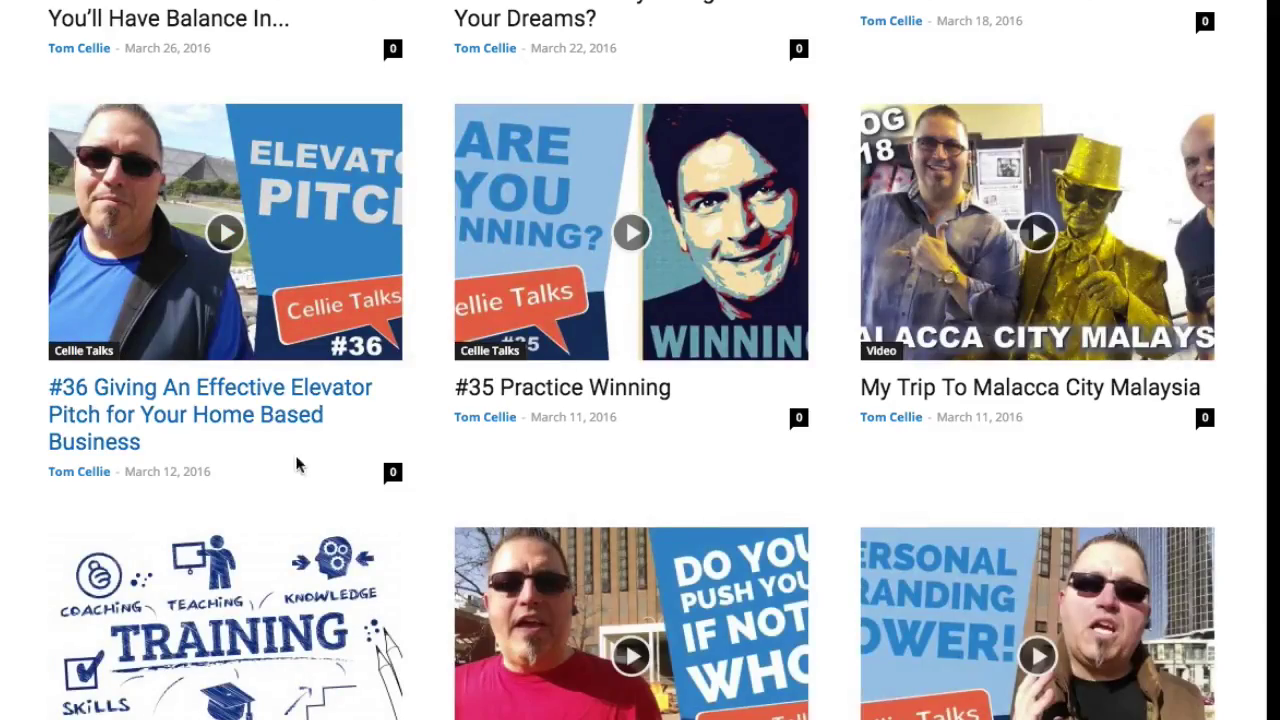
pyautogui.scroll(-5, 300, 475)
pyautogui.scroll(-5, 305, 482)
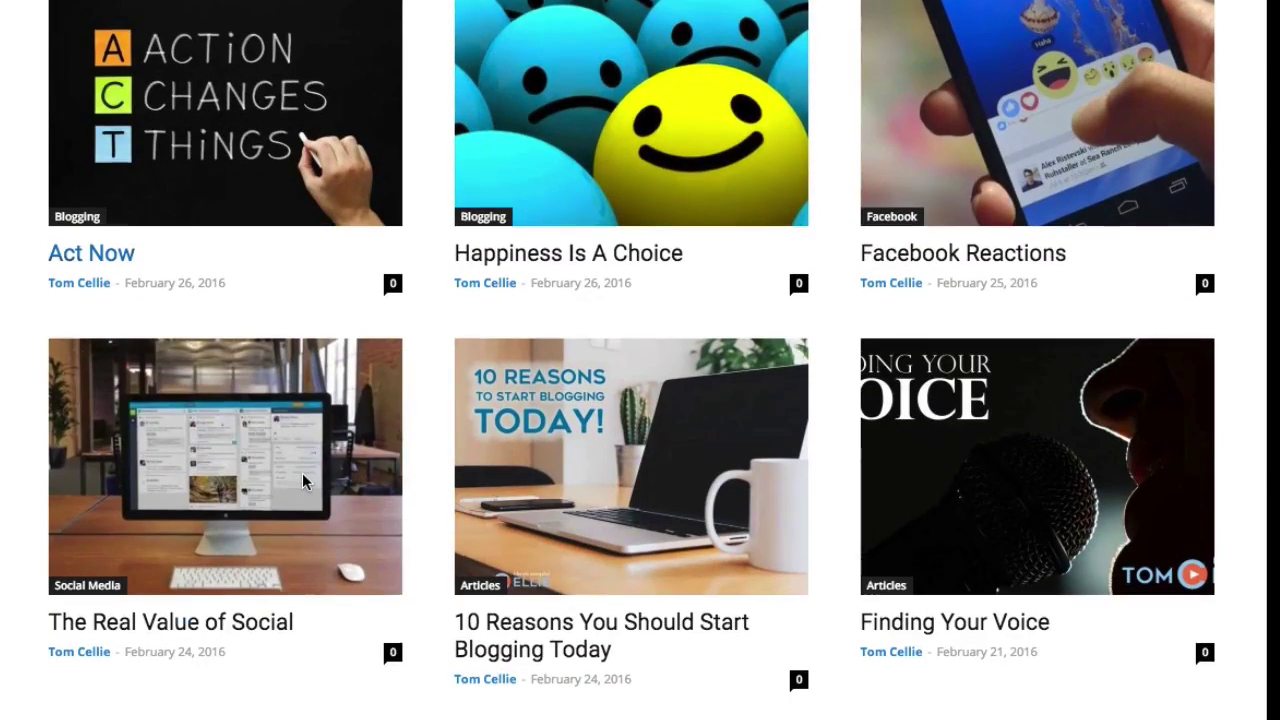
pyautogui.scroll(-3, 302, 473)
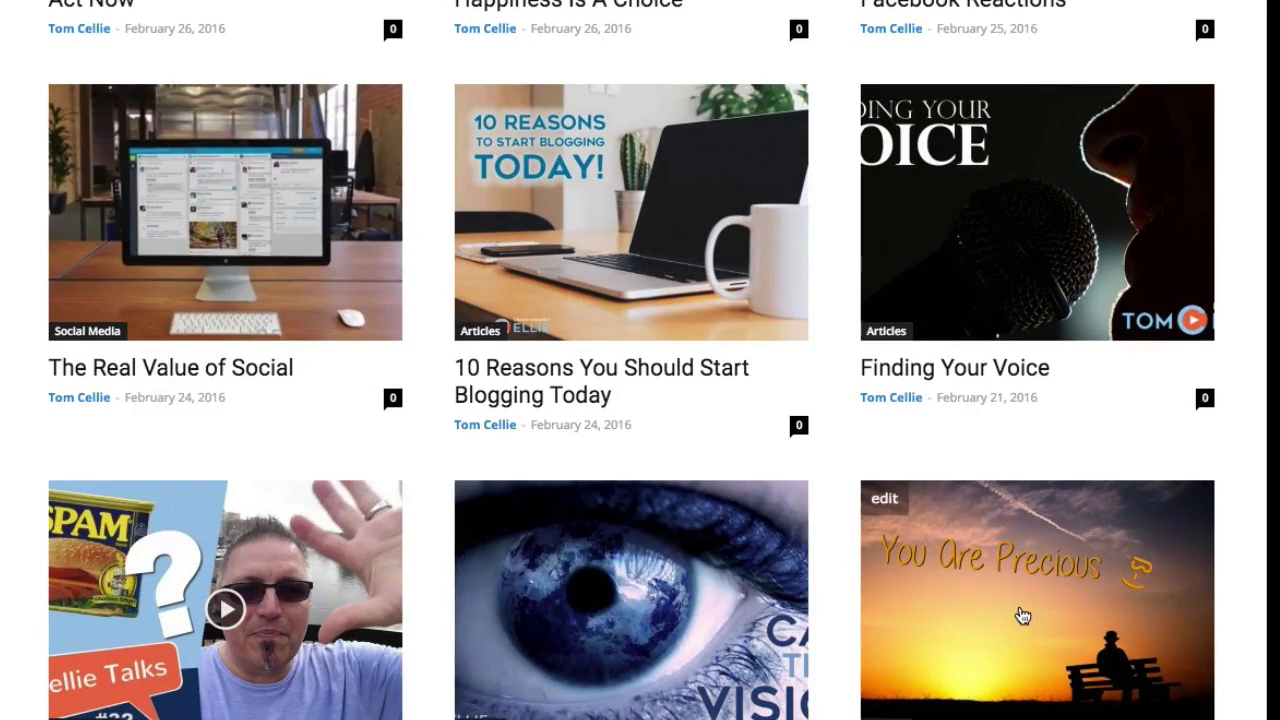
pyautogui.click(1022, 615)
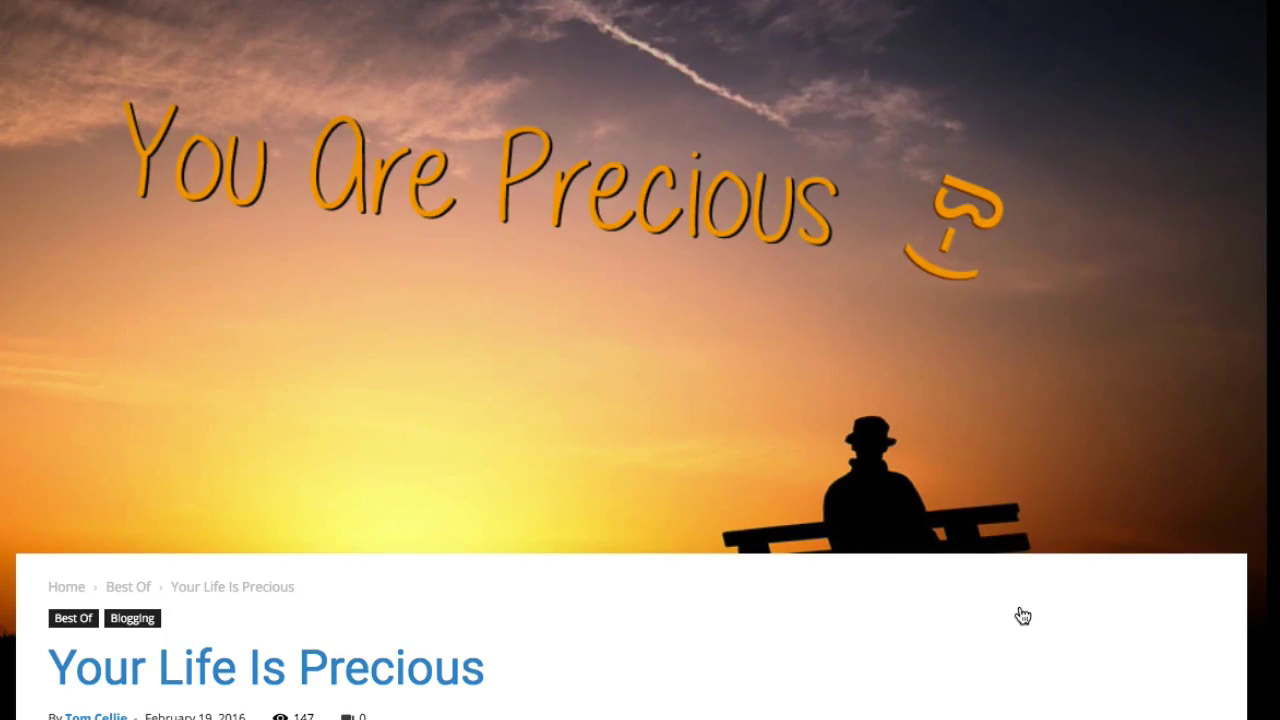
# Examine the header image, captioned photos and text wrapping in "Your Life Is Precious", and return to the recent posts.
pyautogui.scroll(-2, 823, 492)
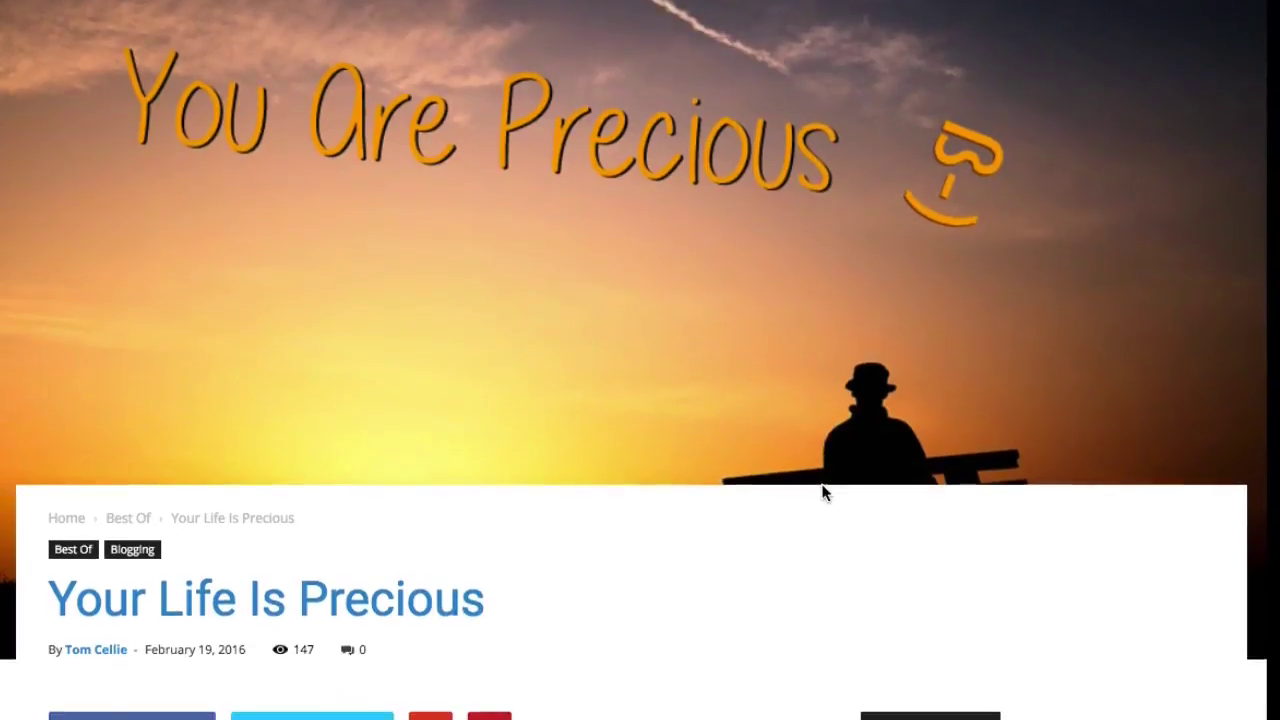
pyautogui.scroll(-8, 823, 492)
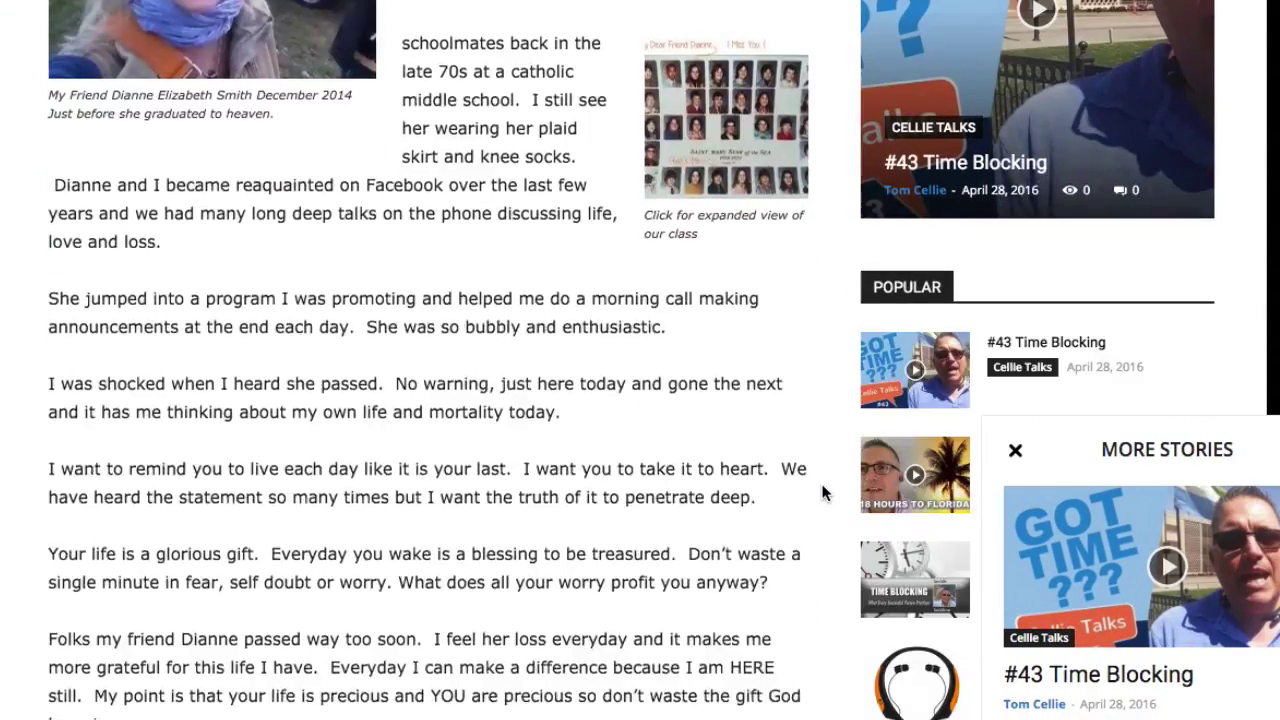
pyautogui.scroll(4, 823, 492)
pyautogui.scroll(-5, 403, 480)
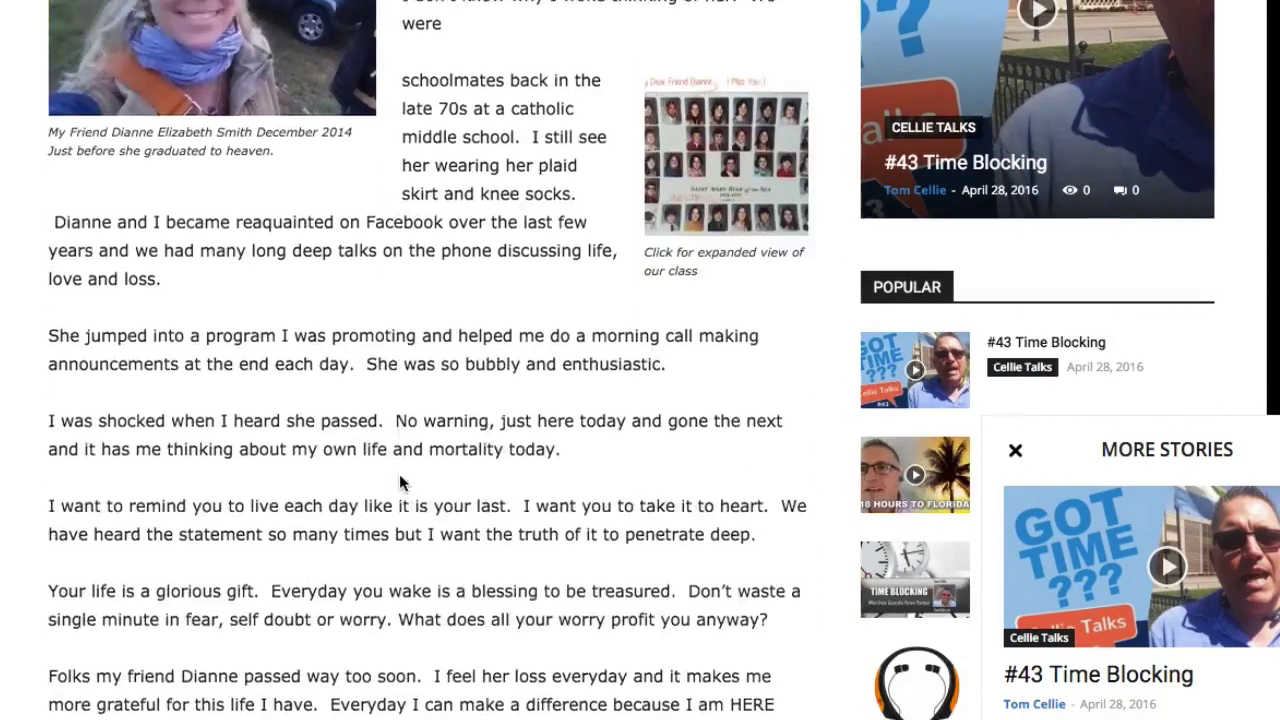
pyautogui.scroll(-11, 399, 476)
pyautogui.scroll(6, 399, 476)
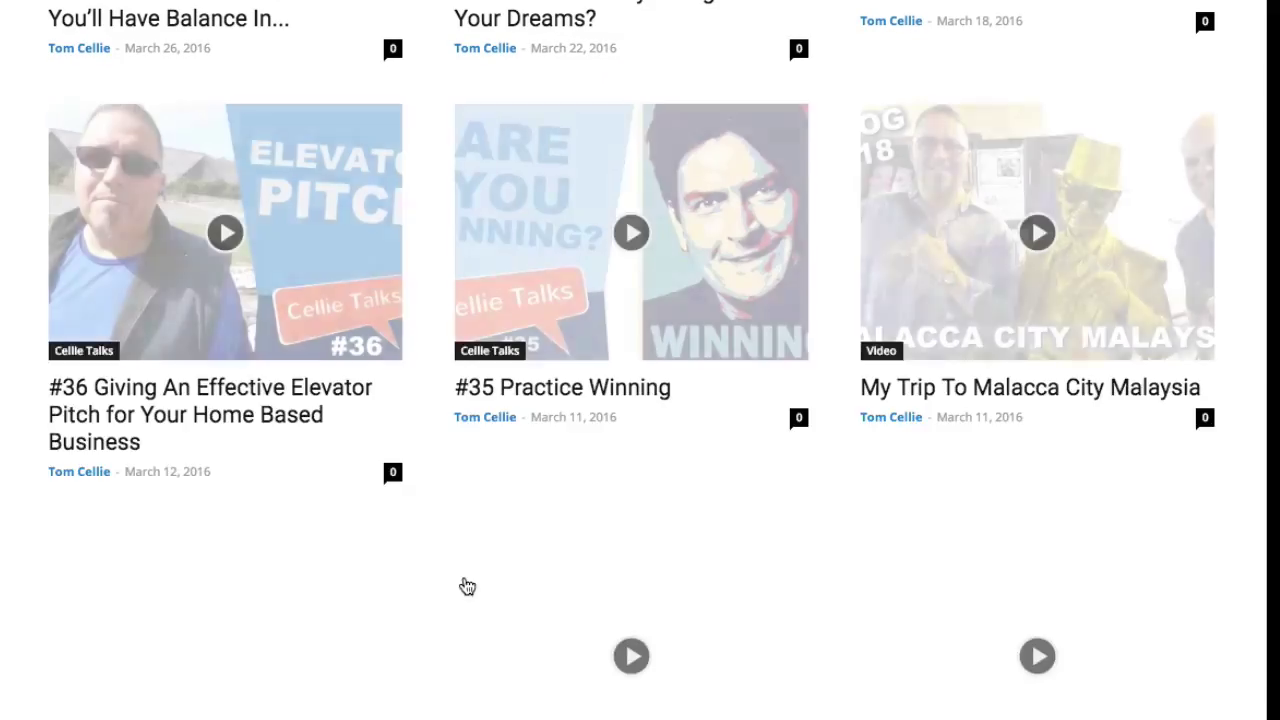
# Find the "Be Like Bob" post among the older recent posts and open it.
pyautogui.scroll(-5, 465, 585)
pyautogui.scroll(-12, 465, 585)
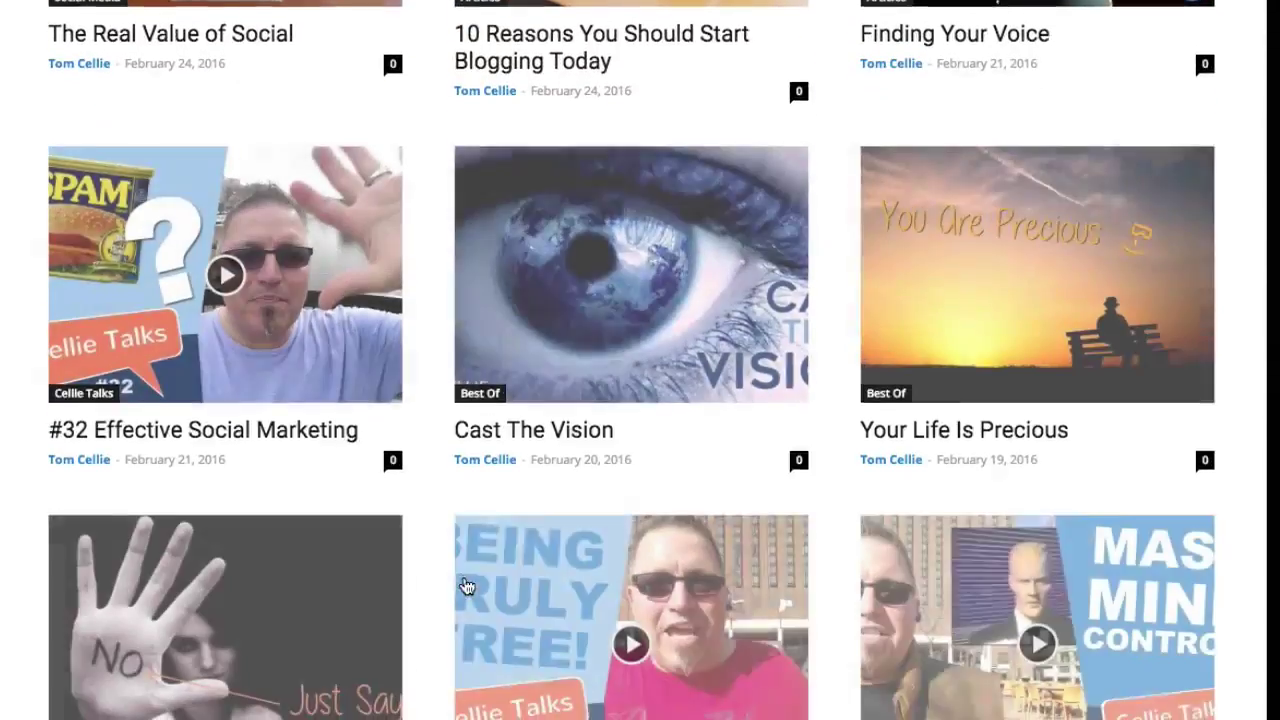
pyautogui.scroll(-3, 465, 587)
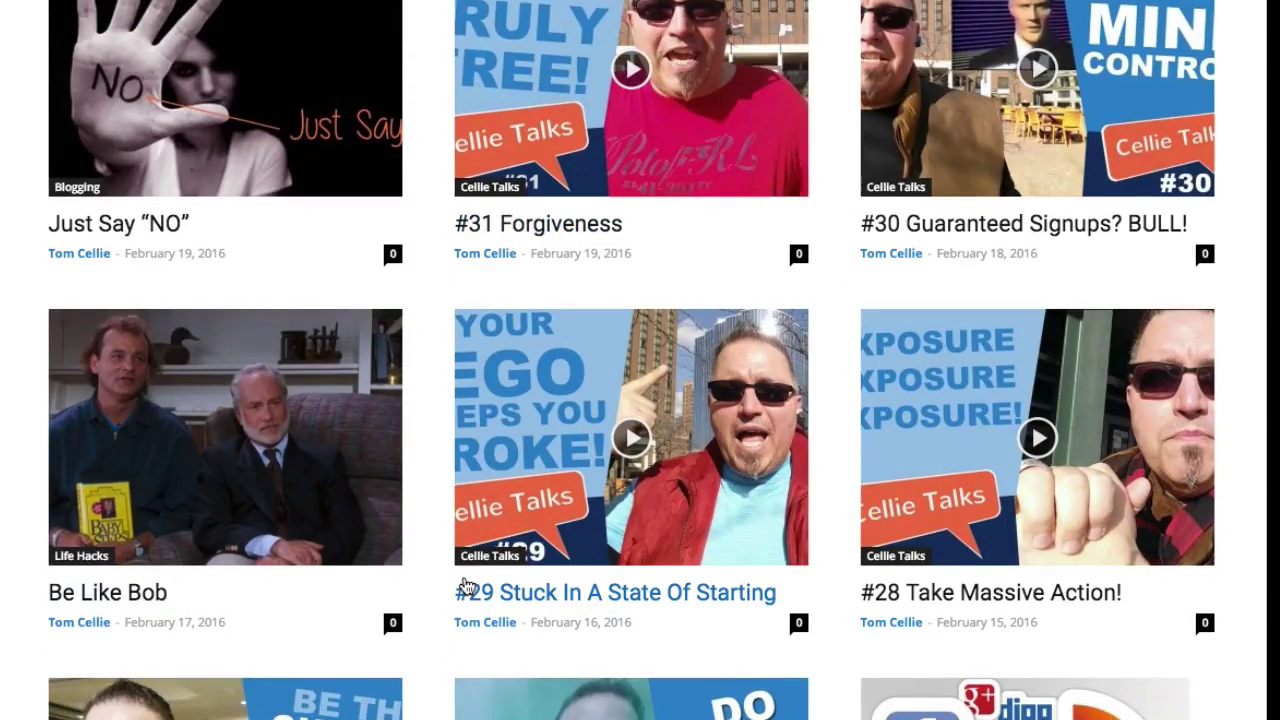
pyautogui.scroll(-2, 466, 586)
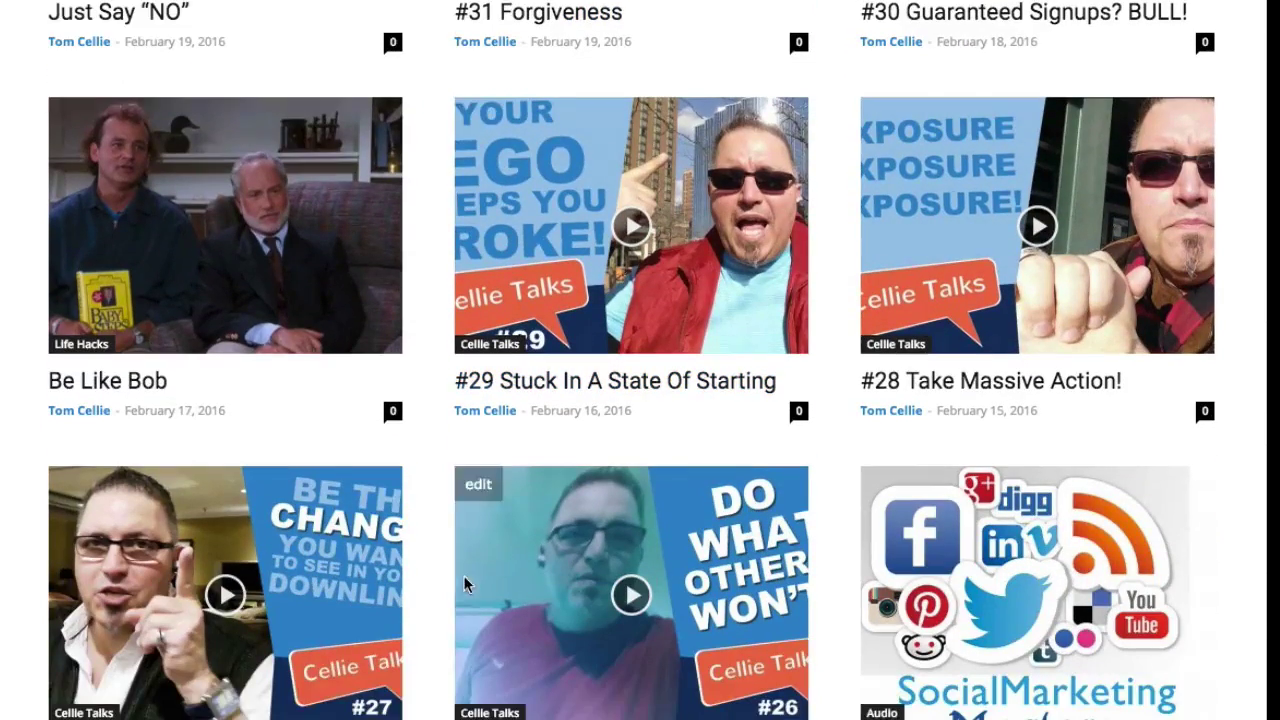
pyautogui.click(240, 308)
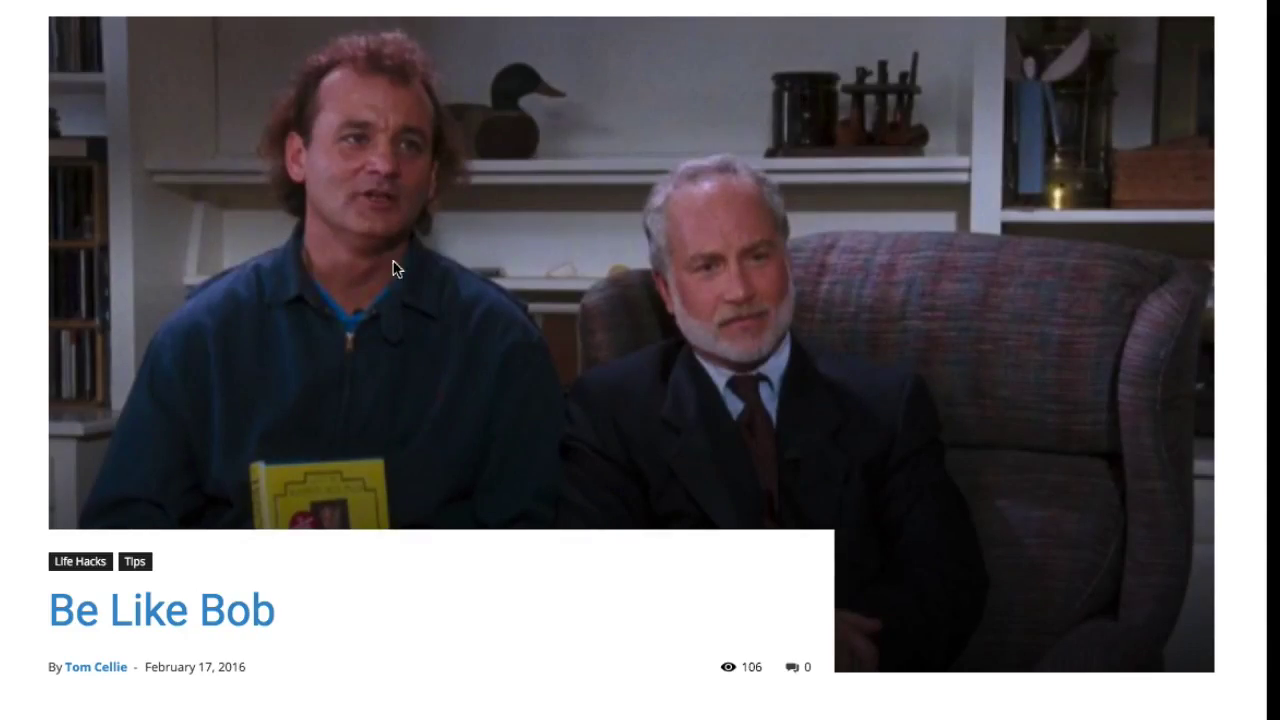
# Examine the "Be Like Bob" post from its header image through the in-text painting to the closing branded graphic.
pyautogui.scroll(-3, 366, 246)
pyautogui.scroll(-10, 390, 488)
pyautogui.scroll(2, 390, 488)
pyautogui.scroll(-1, 492, 505)
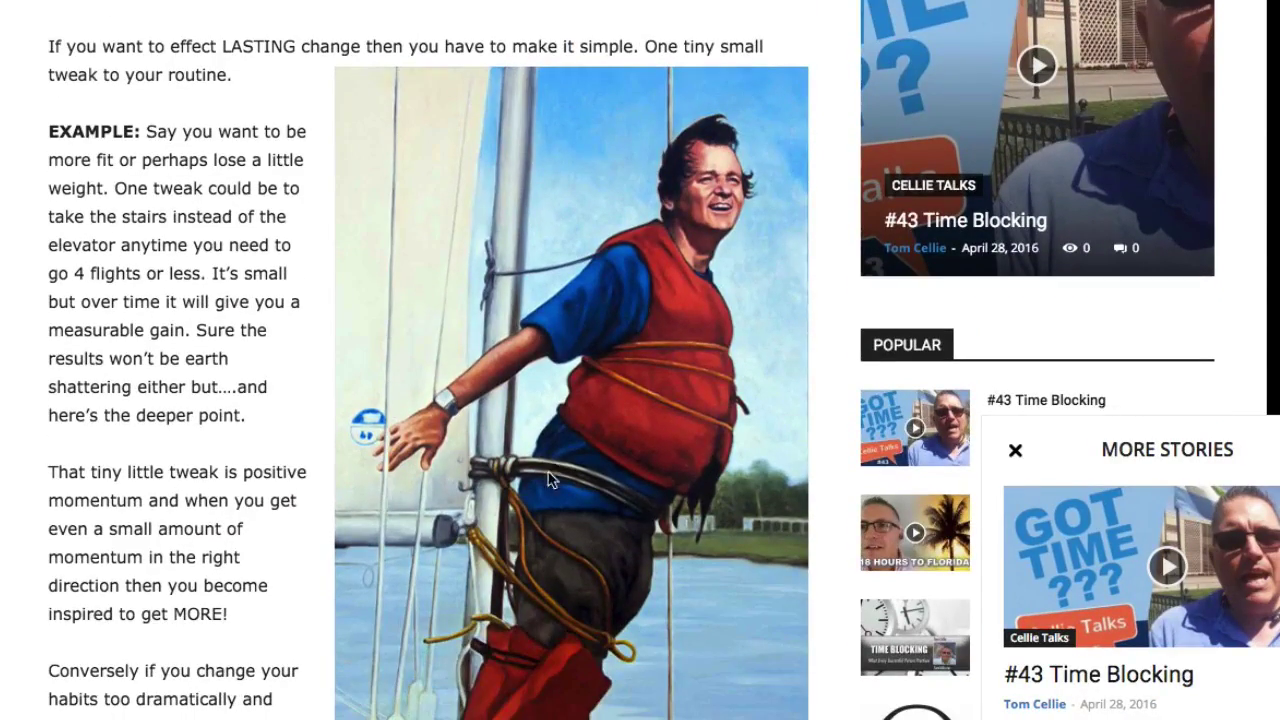
pyautogui.scroll(-4, 245, 455)
pyautogui.scroll(-12, 248, 459)
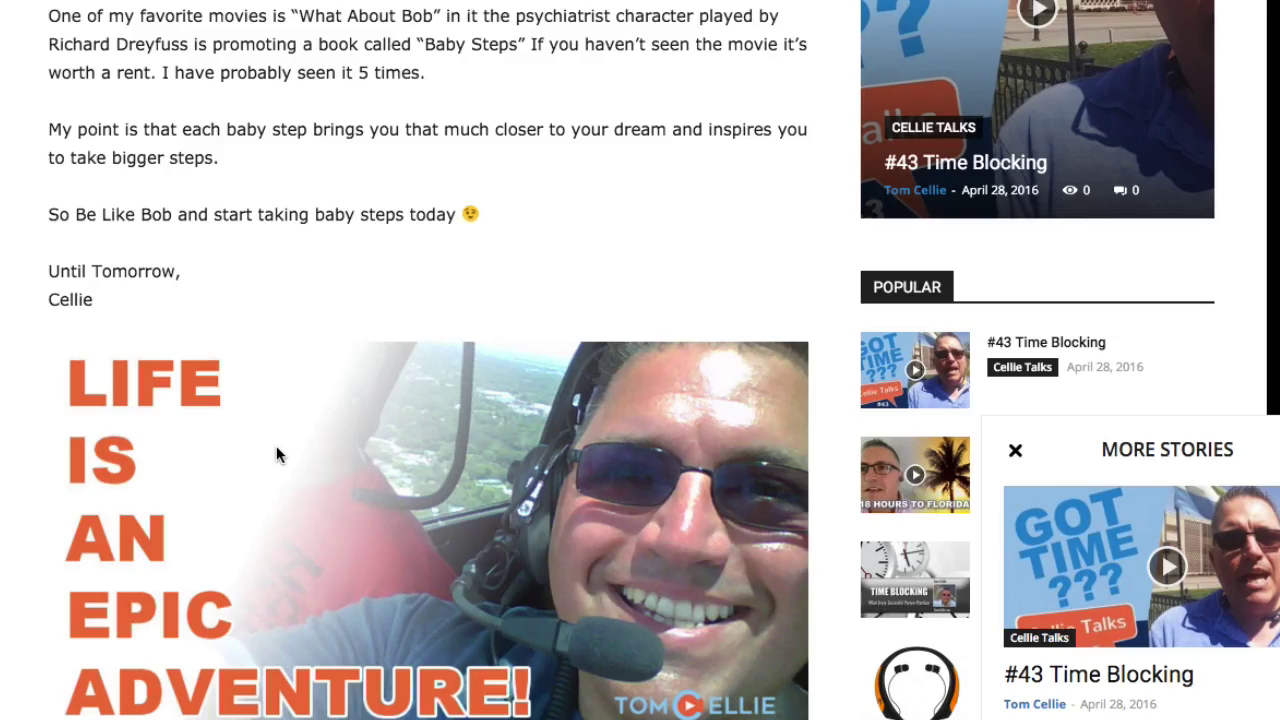
pyautogui.scroll(10, 230, 241)
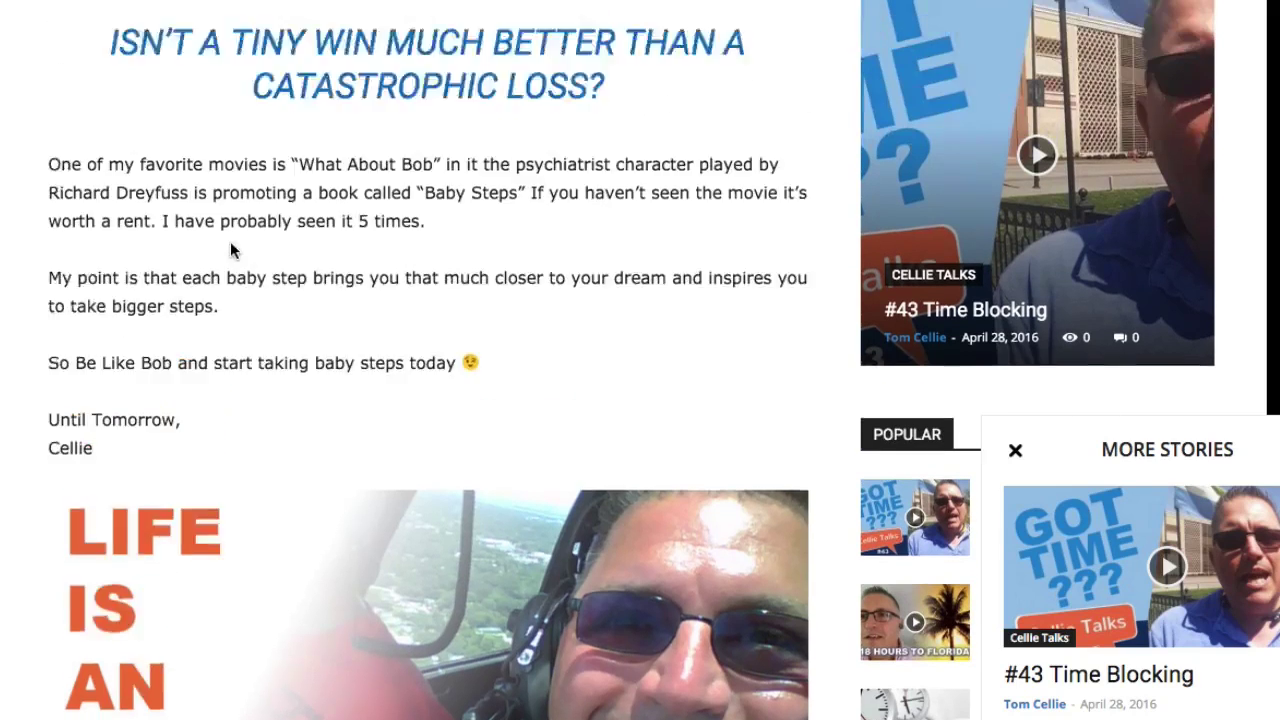
pyautogui.scroll(2, 230, 241)
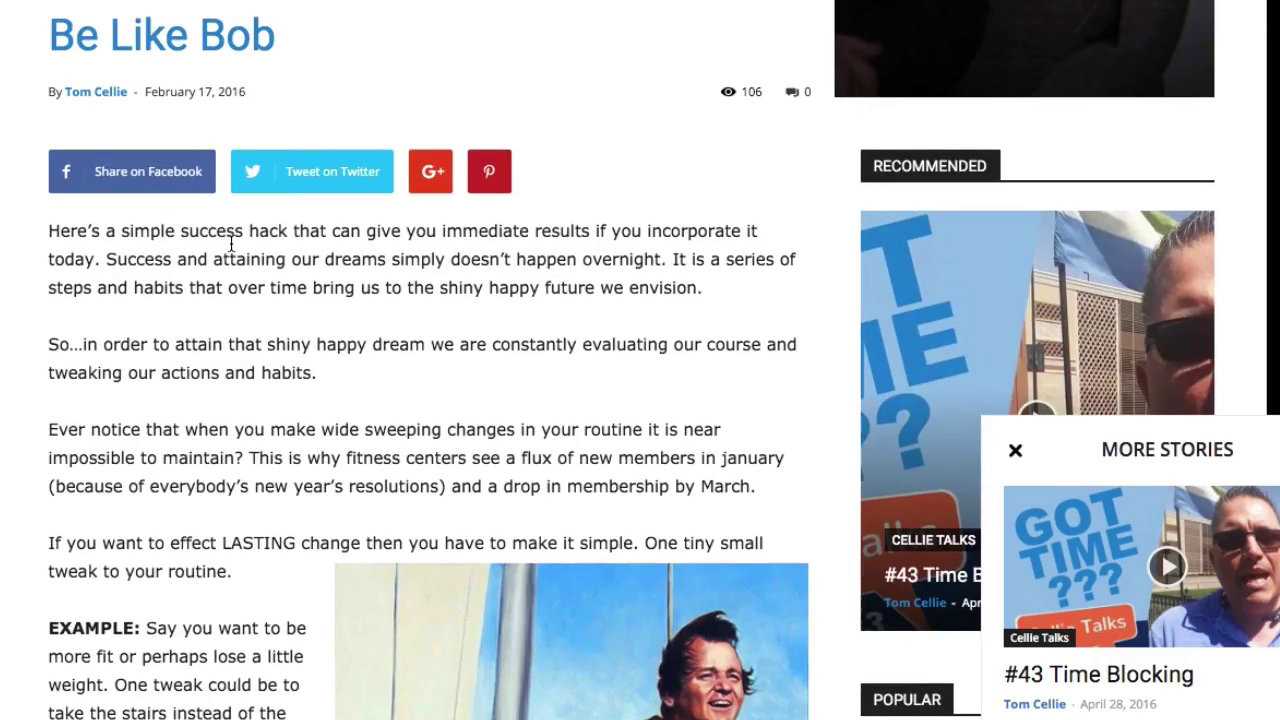
pyautogui.scroll(4, 230, 245)
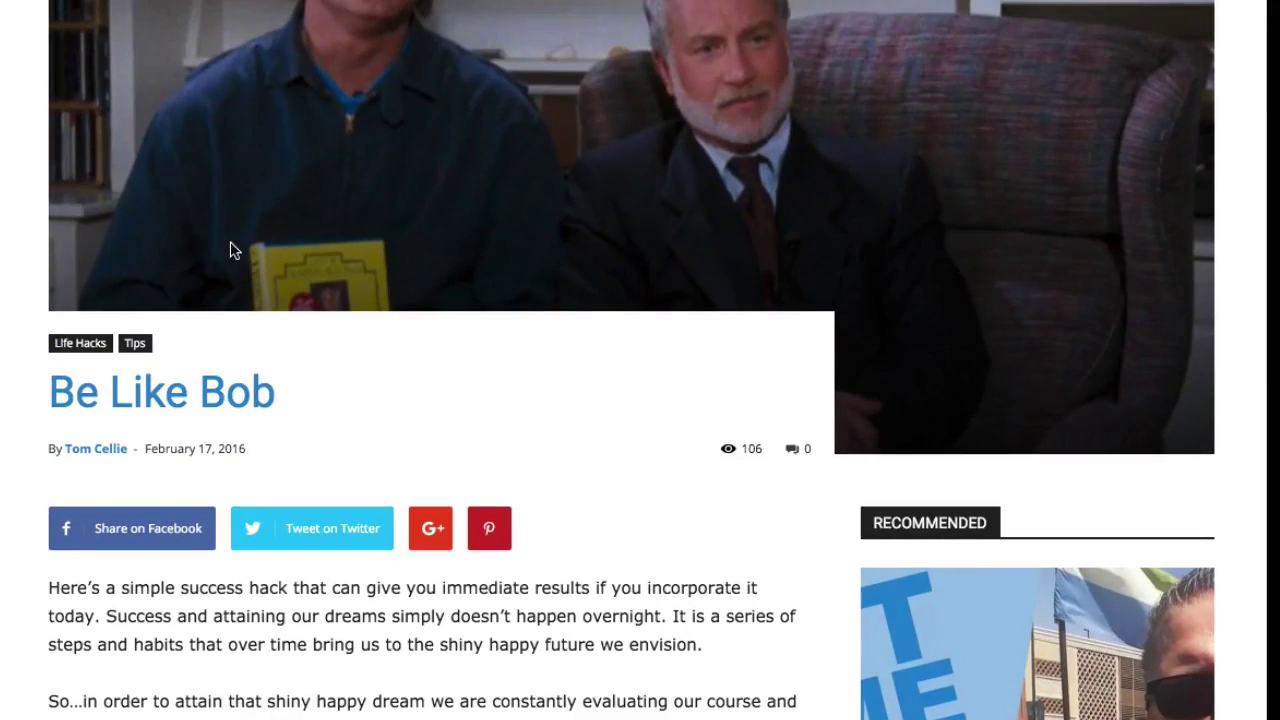
# Check how the text wraps around the sailboat painting and how the "Life Is An Epic Adventure!" graphic closes the post.
pyautogui.scroll(-7, 230, 243)
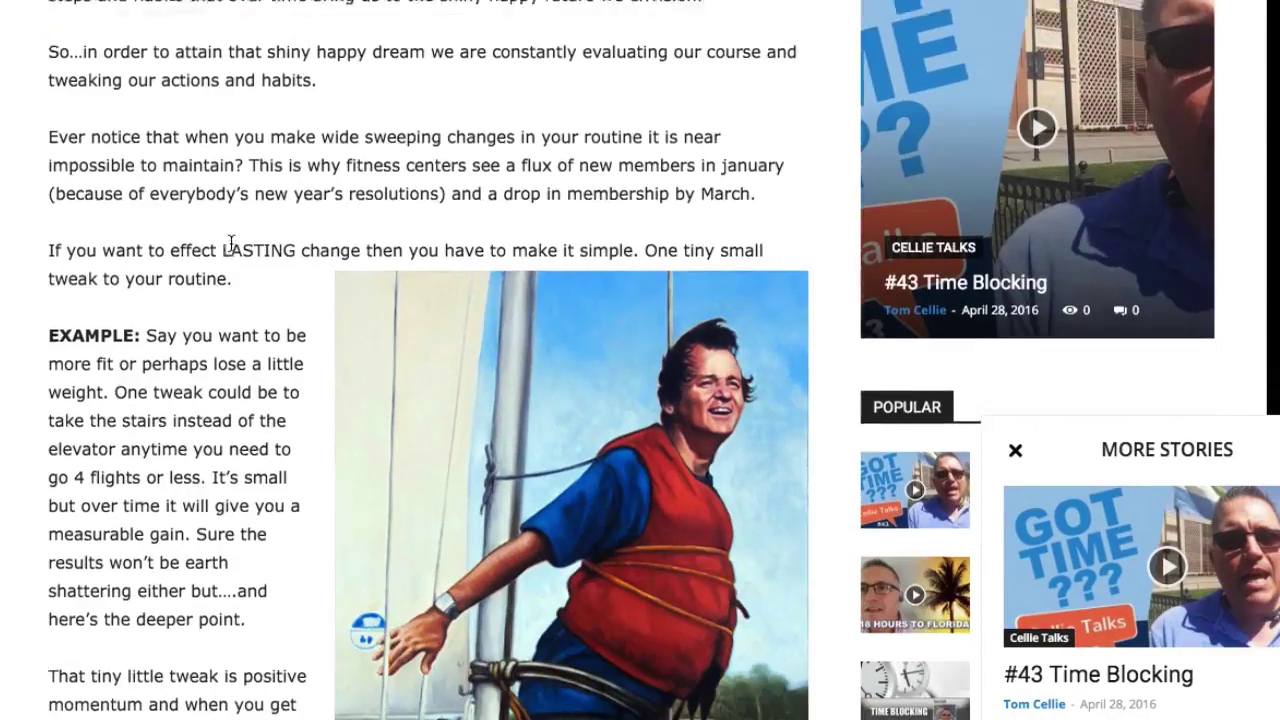
pyautogui.scroll(-5, 230, 243)
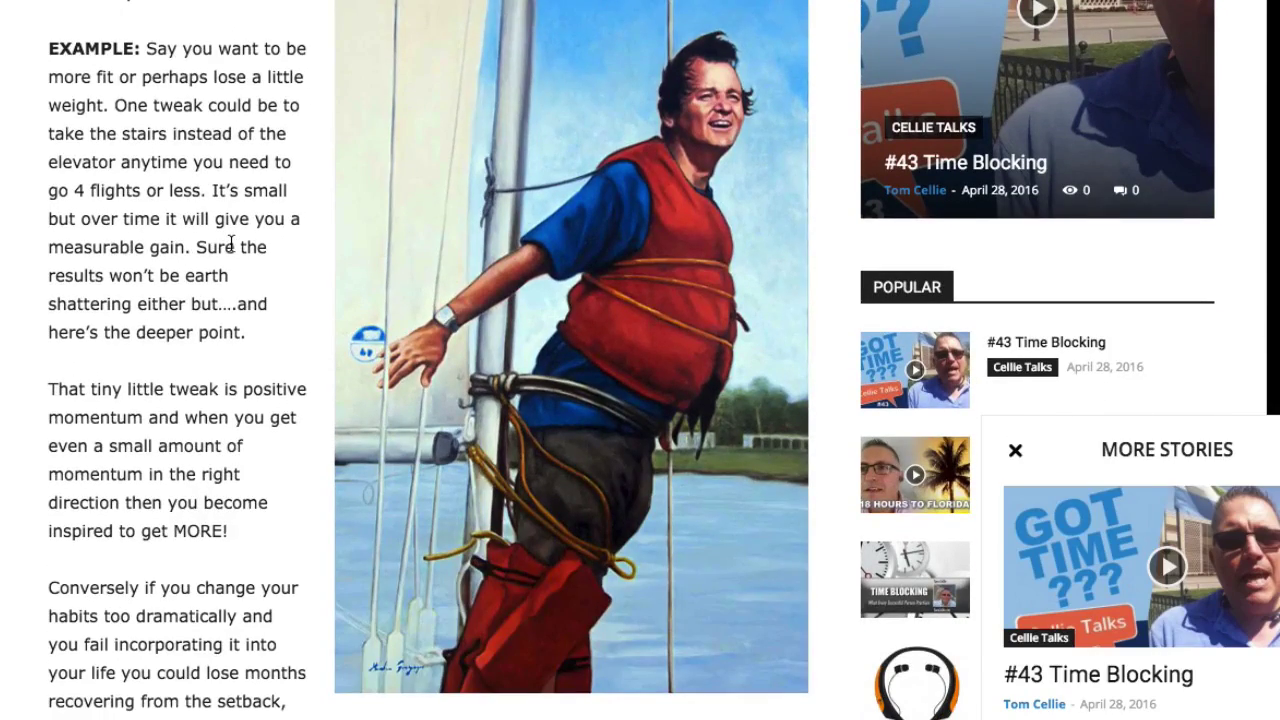
pyautogui.scroll(-1, 230, 243)
pyautogui.scroll(2, 230, 243)
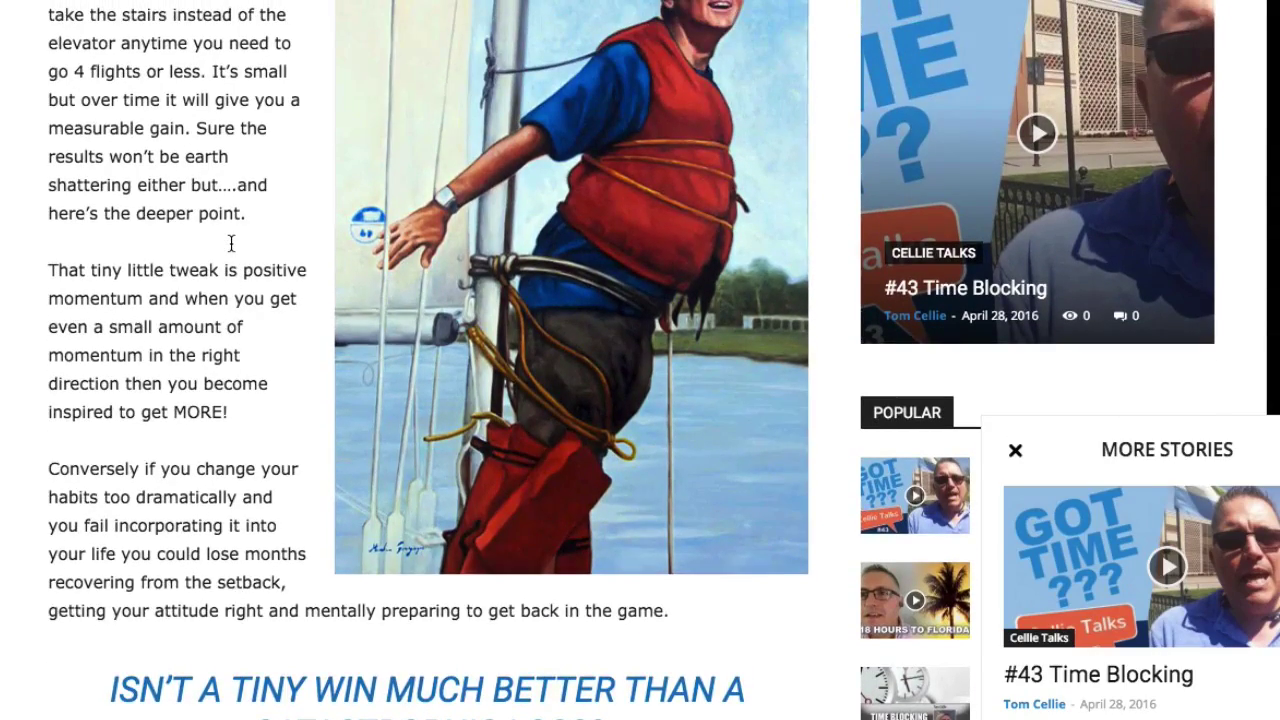
pyautogui.scroll(2, 230, 243)
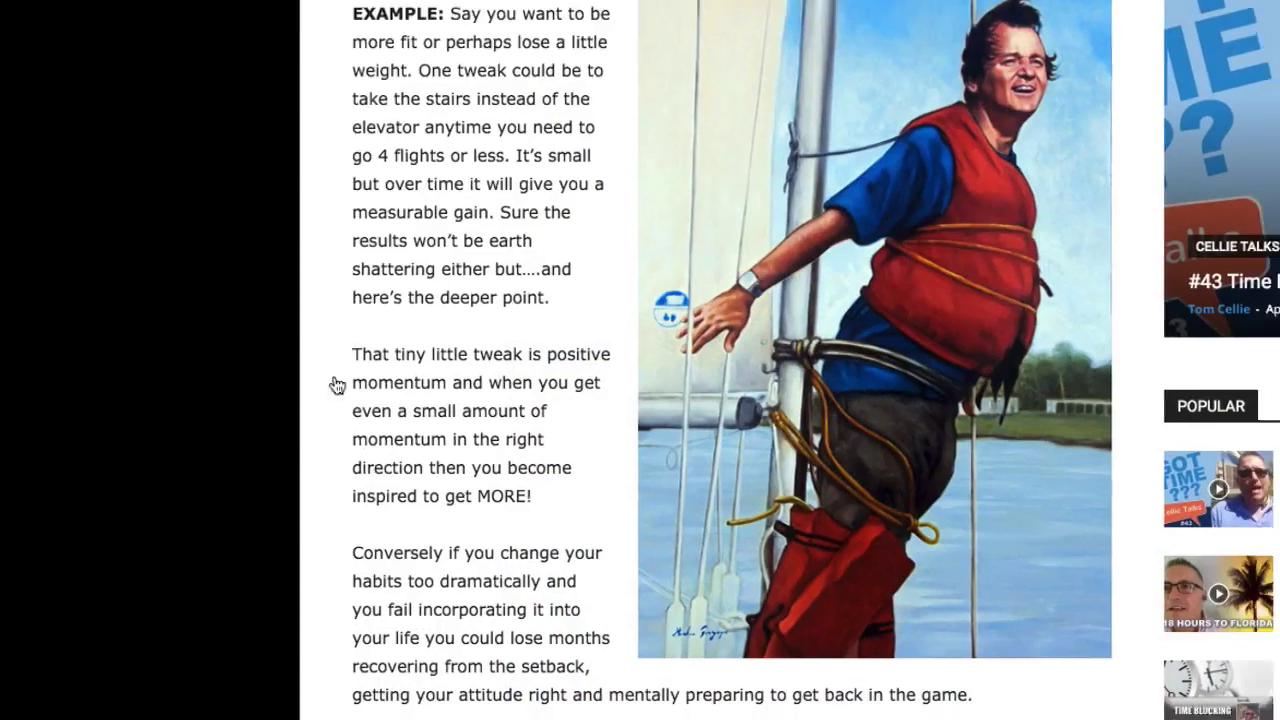
pyautogui.scroll(-8, 284, 408)
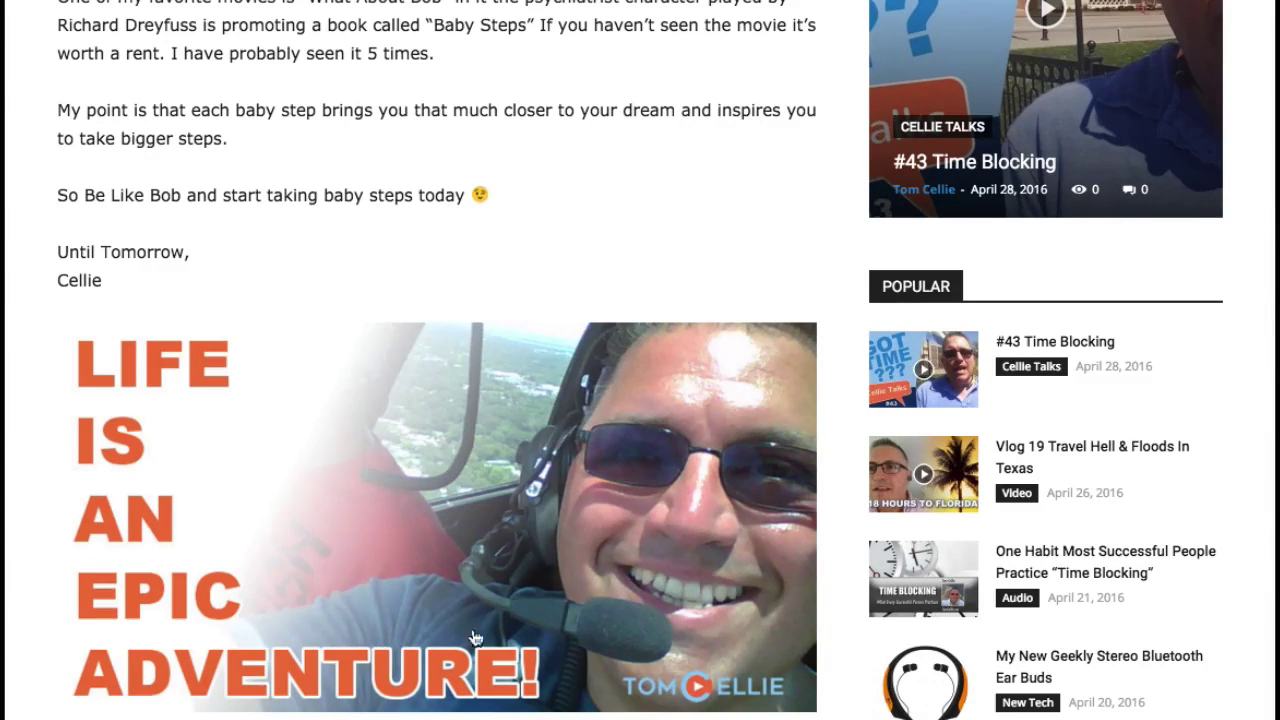
pyautogui.scroll(-2, 489, 587)
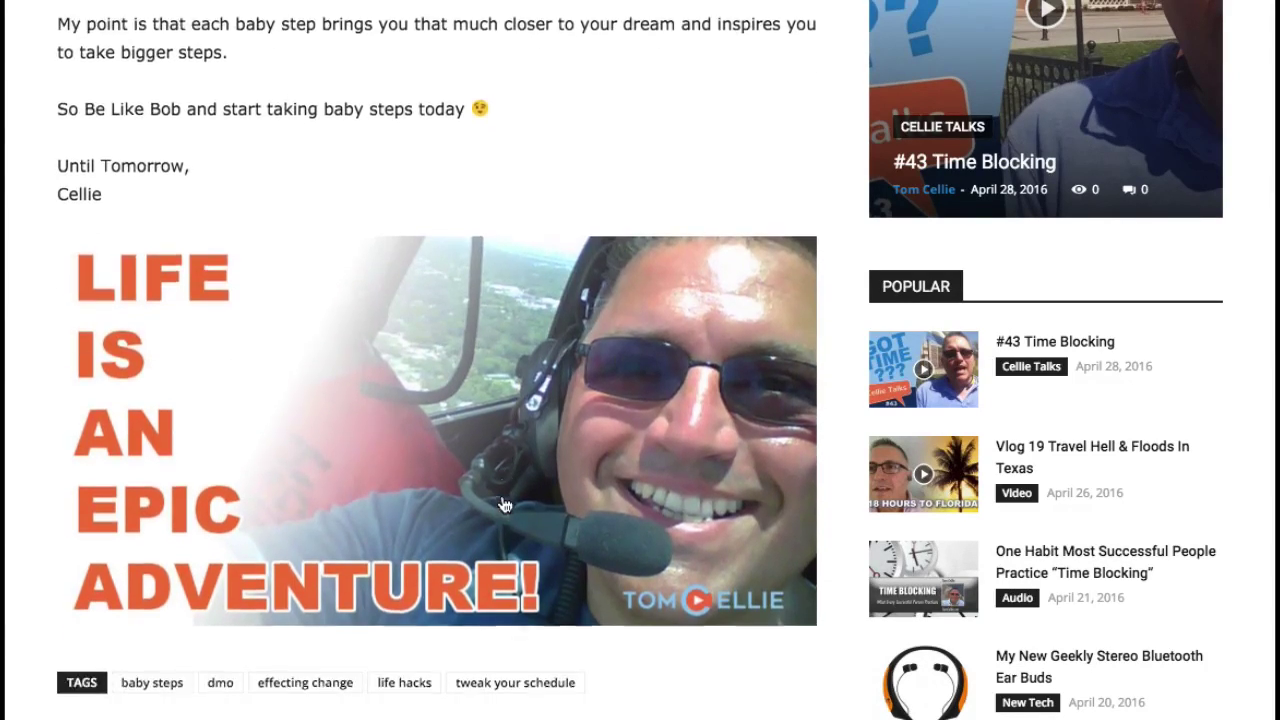
pyautogui.scroll(-1, 505, 504)
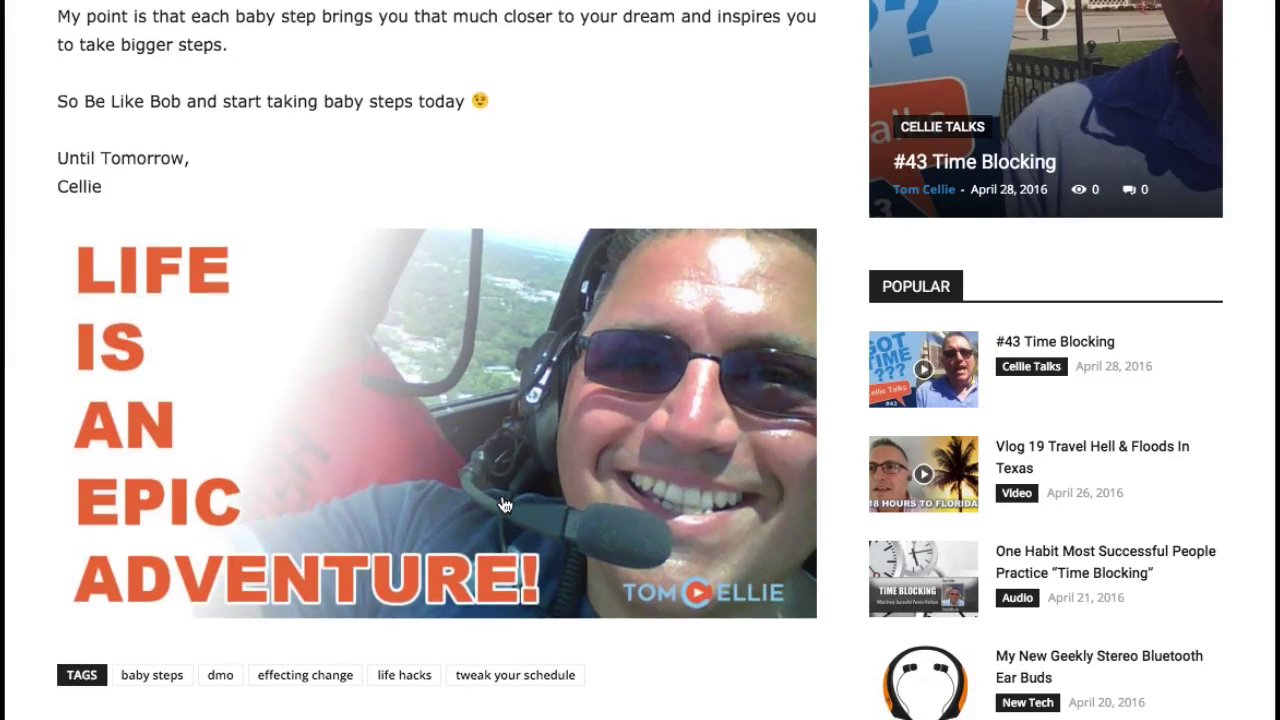
pyautogui.scroll(10, 505, 504)
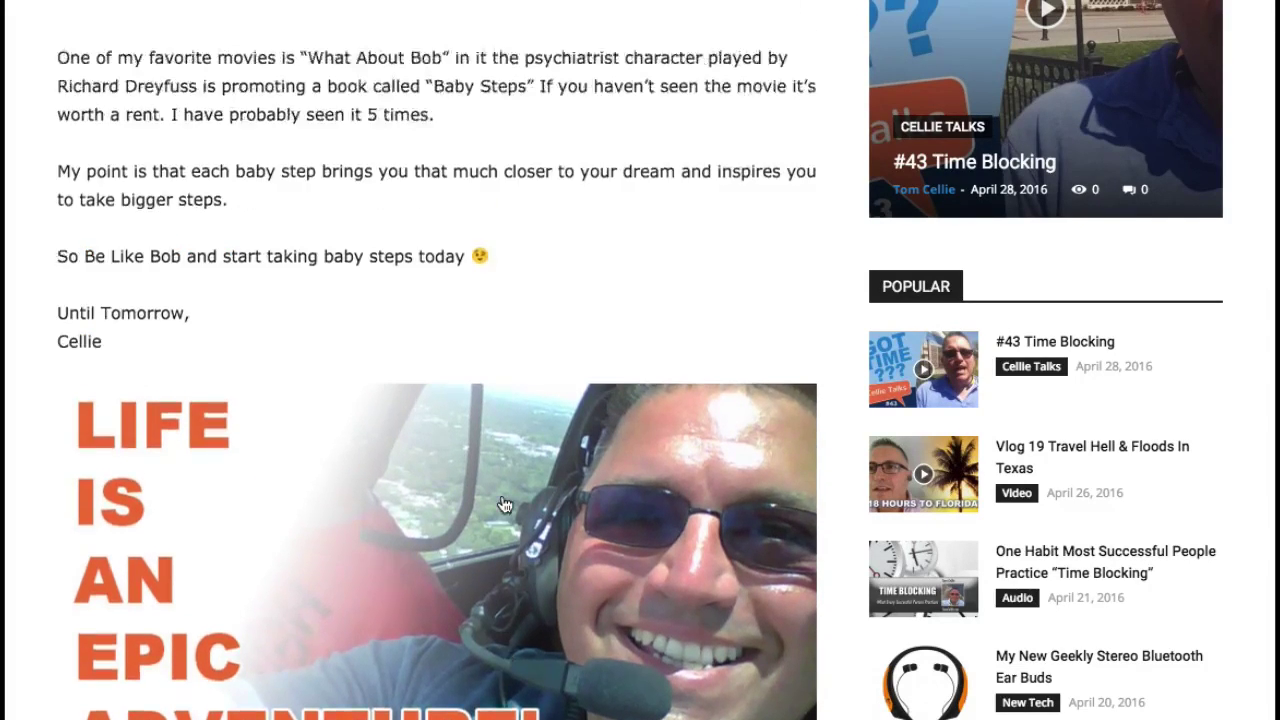
pyautogui.scroll(20, 505, 504)
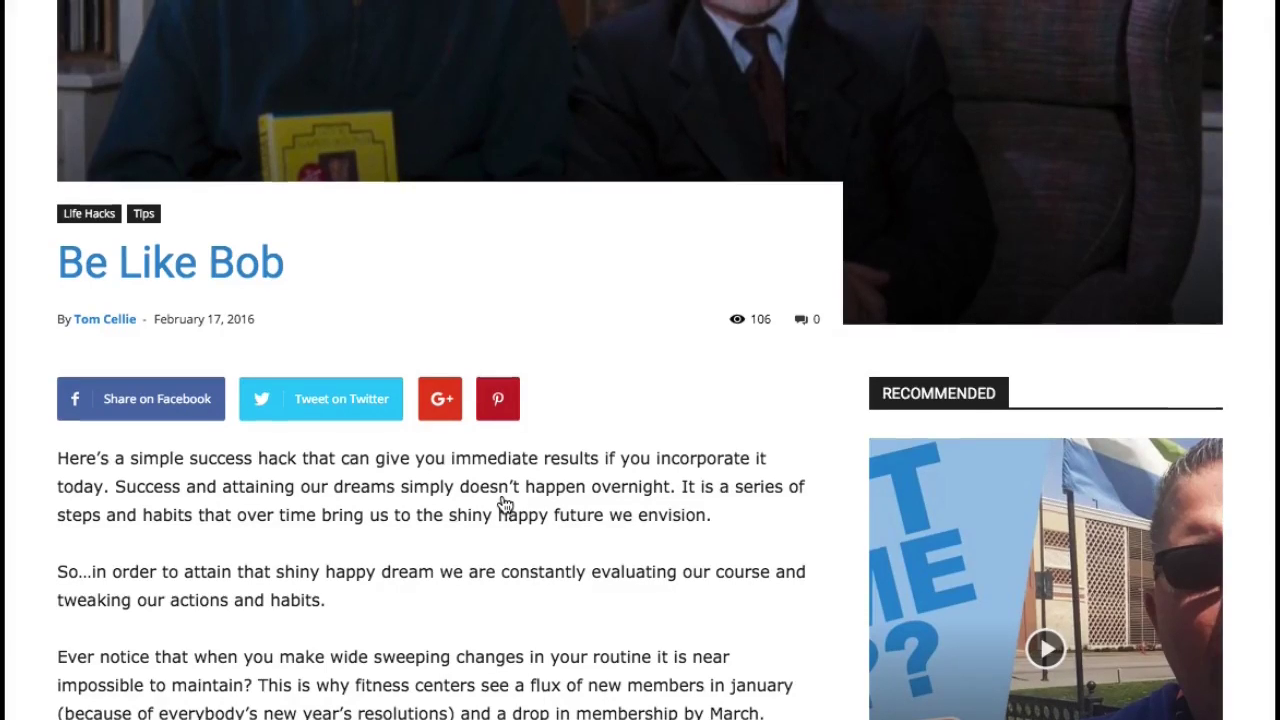
pyautogui.scroll(2, 505, 503)
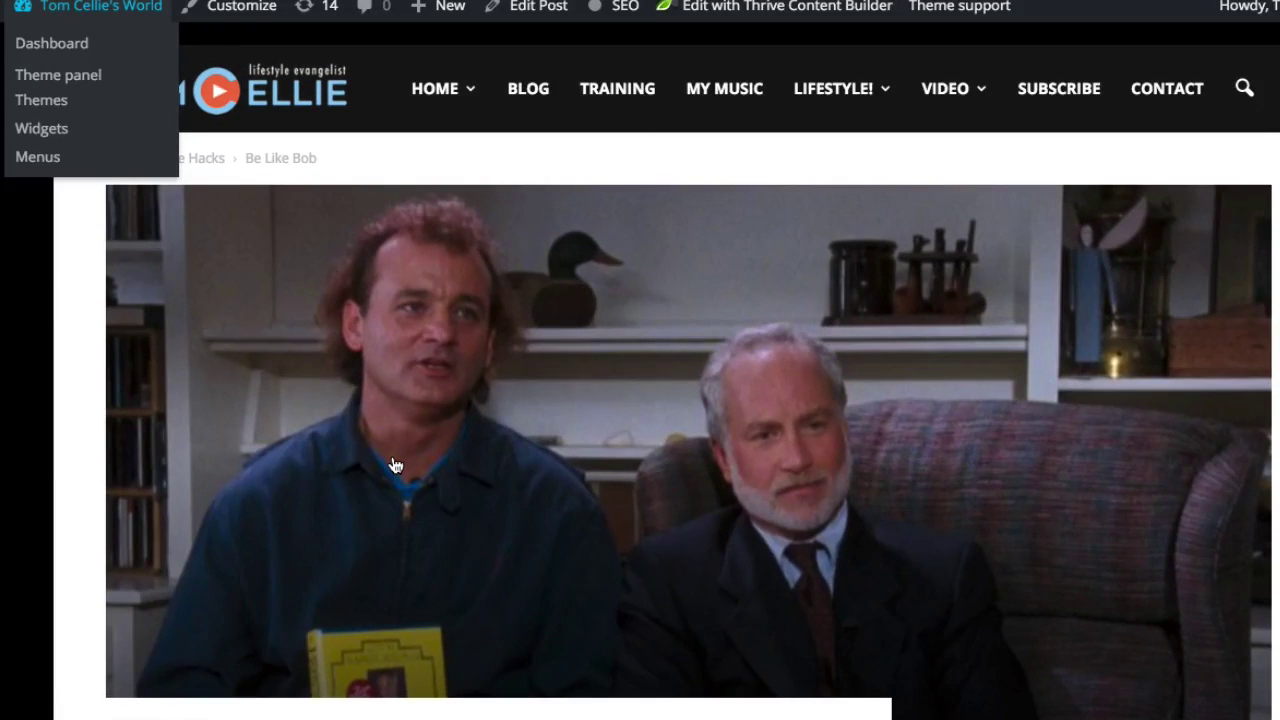
# Review the post's layout again from the header down to the large blue quote, checking image placement and paragraph spacing.
pyautogui.scroll(-5, 395, 465)
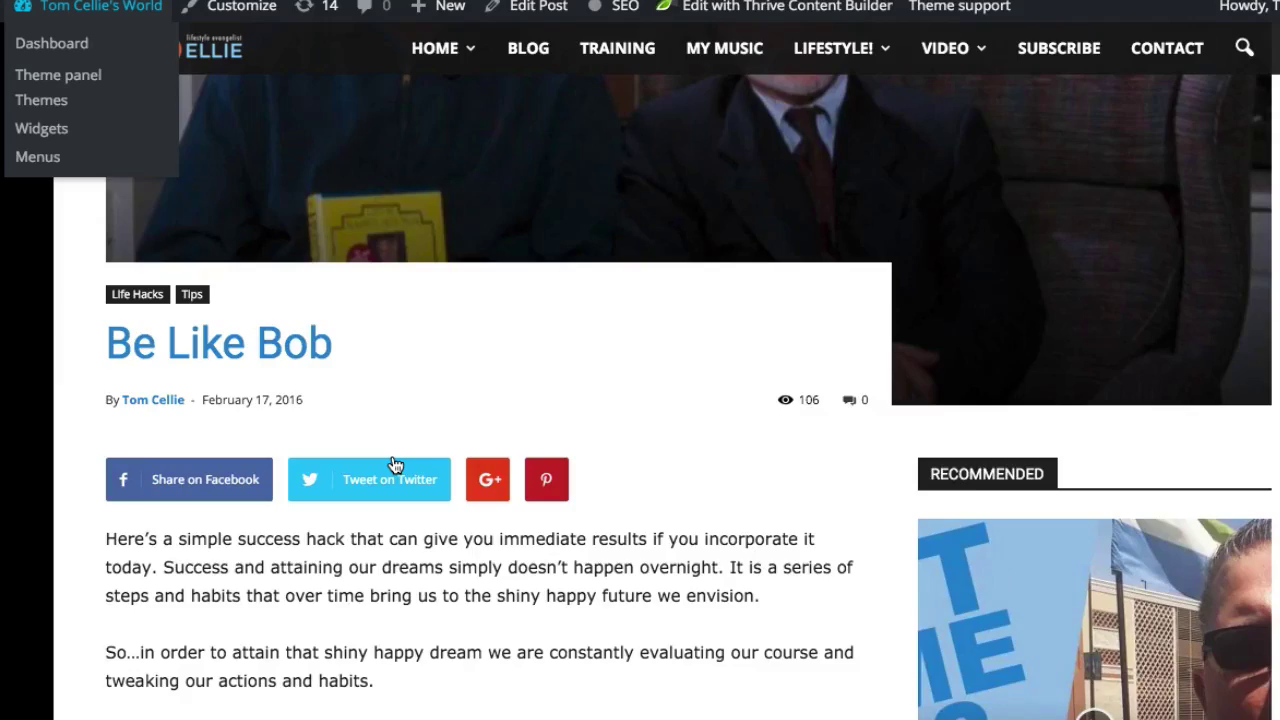
pyautogui.scroll(-4, 395, 465)
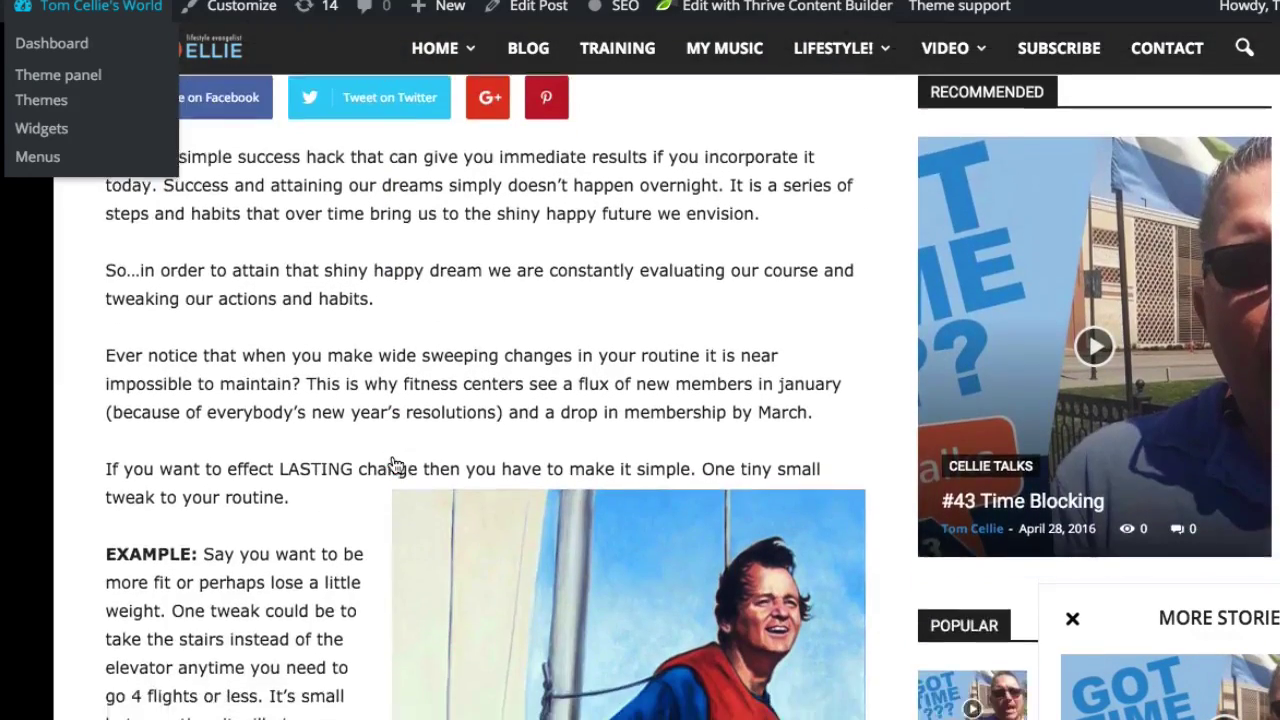
pyautogui.scroll(-3, 395, 465)
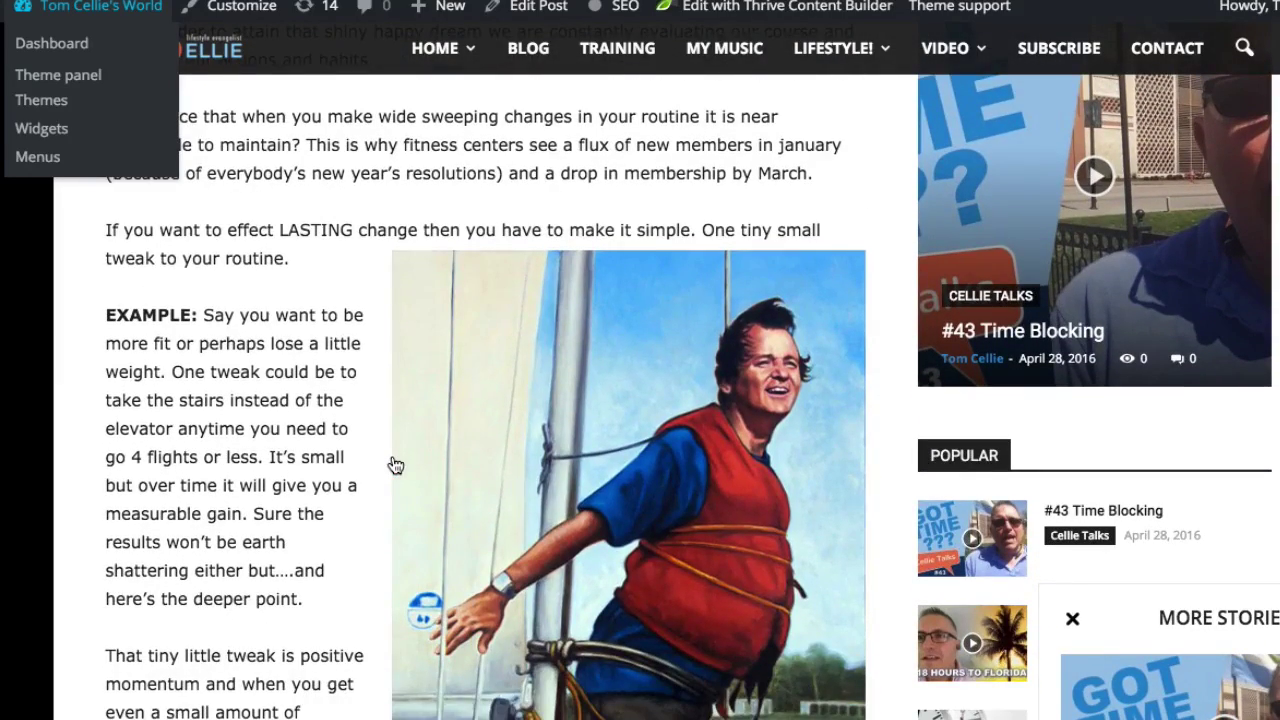
pyautogui.scroll(-3, 203, 708)
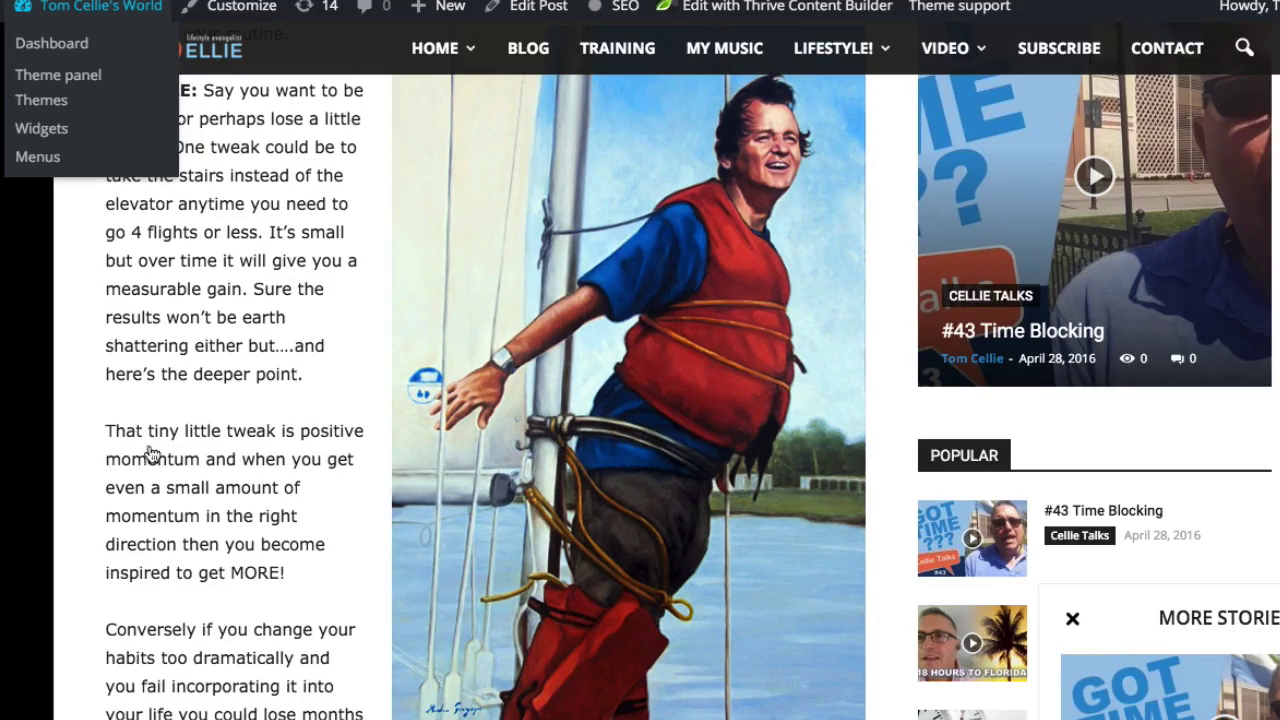
pyautogui.scroll(-2, 193, 428)
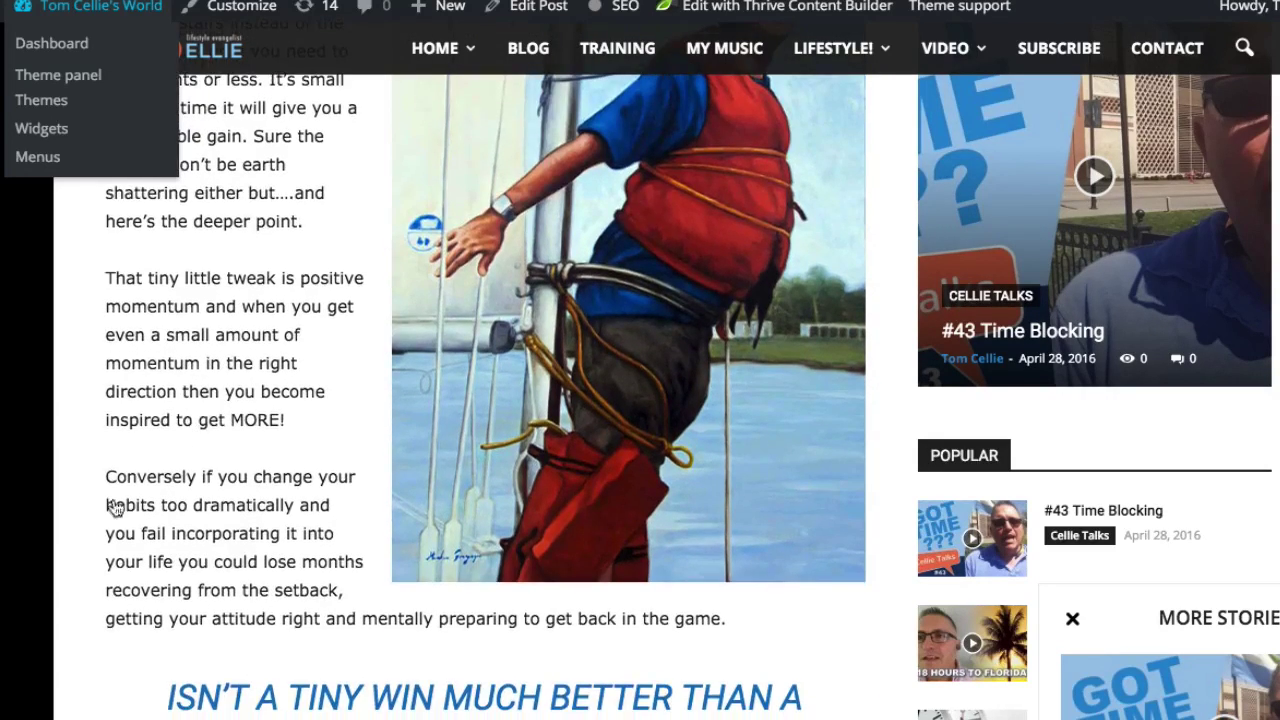
pyautogui.scroll(-2, 157, 593)
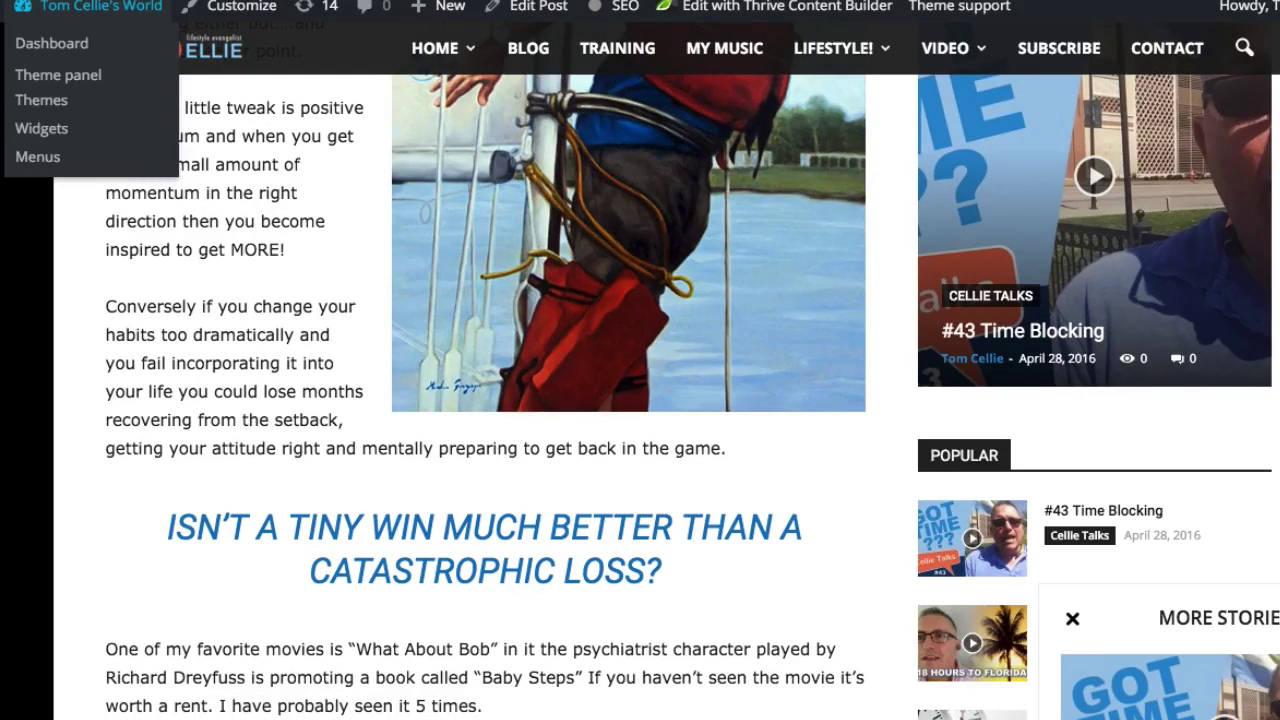
pyautogui.scroll(6, 335, 680)
pyautogui.scroll(5, 110, 530)
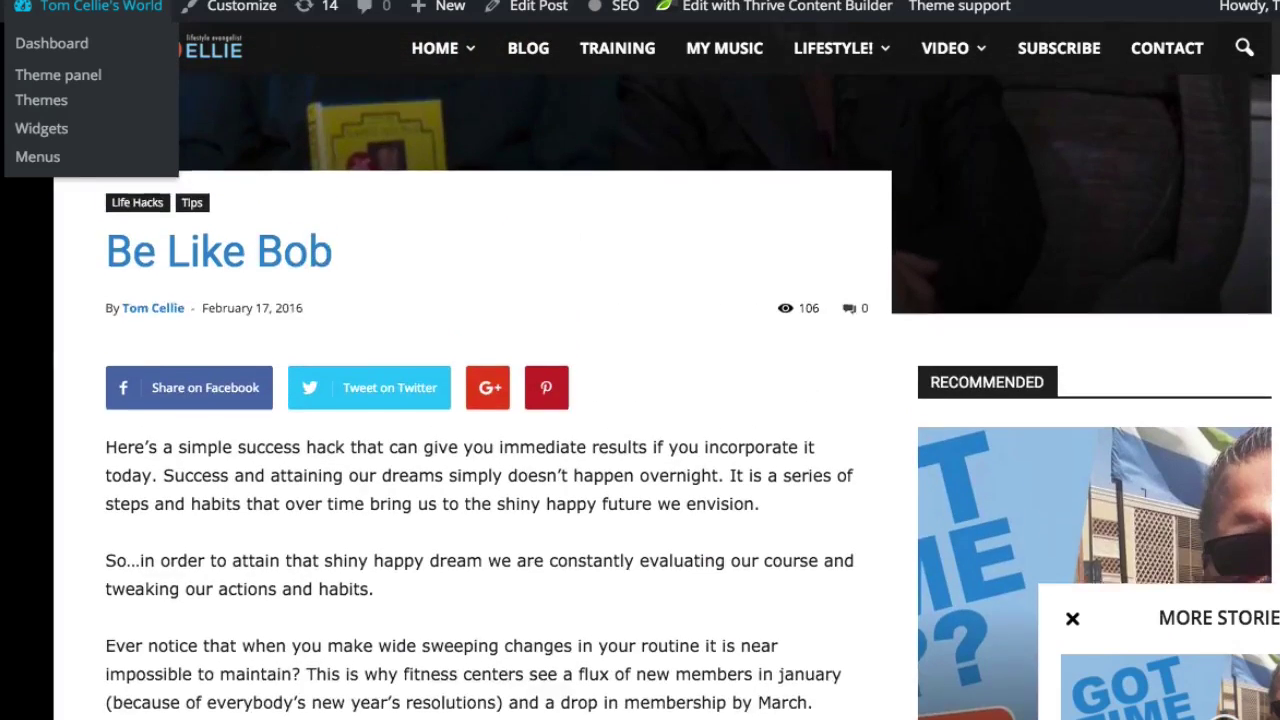